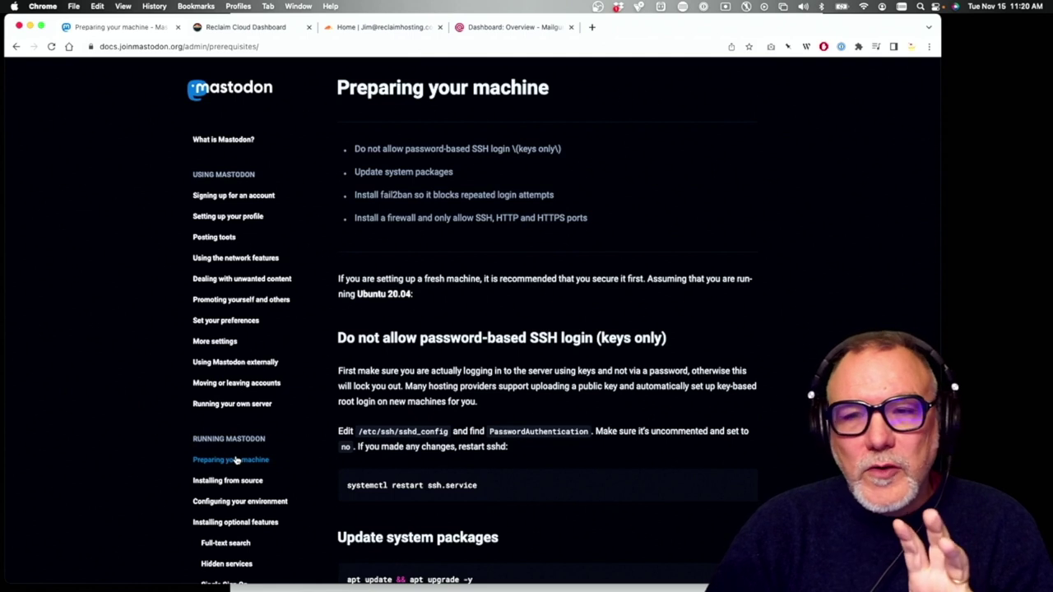
Open the Mastodon 'Installing from source' guide, then start a new environment in Reclaim Cloud
left_click(235, 481)
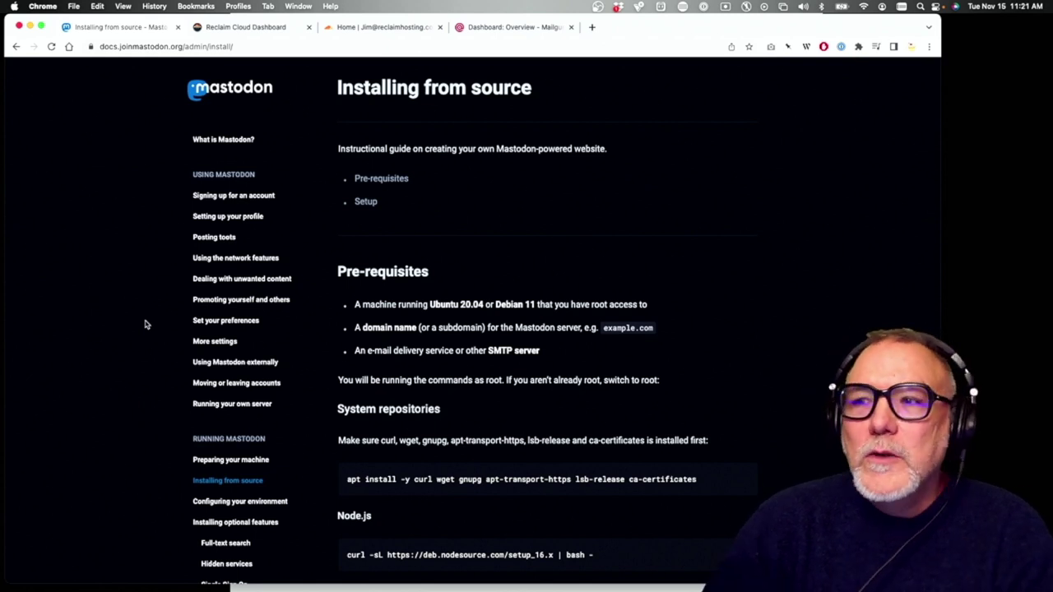
left_click(262, 28)
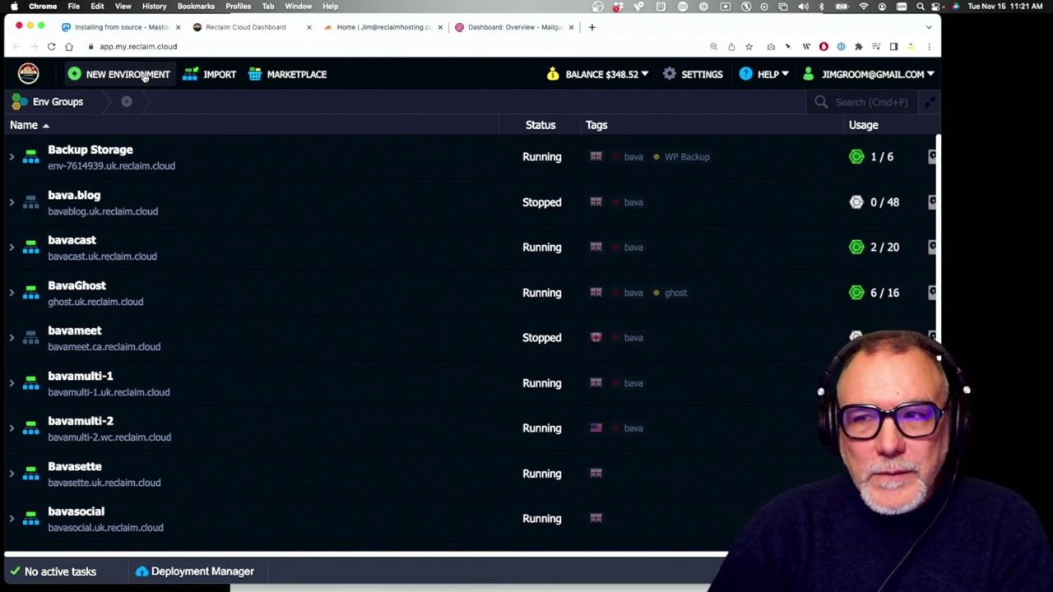
left_click(142, 74)
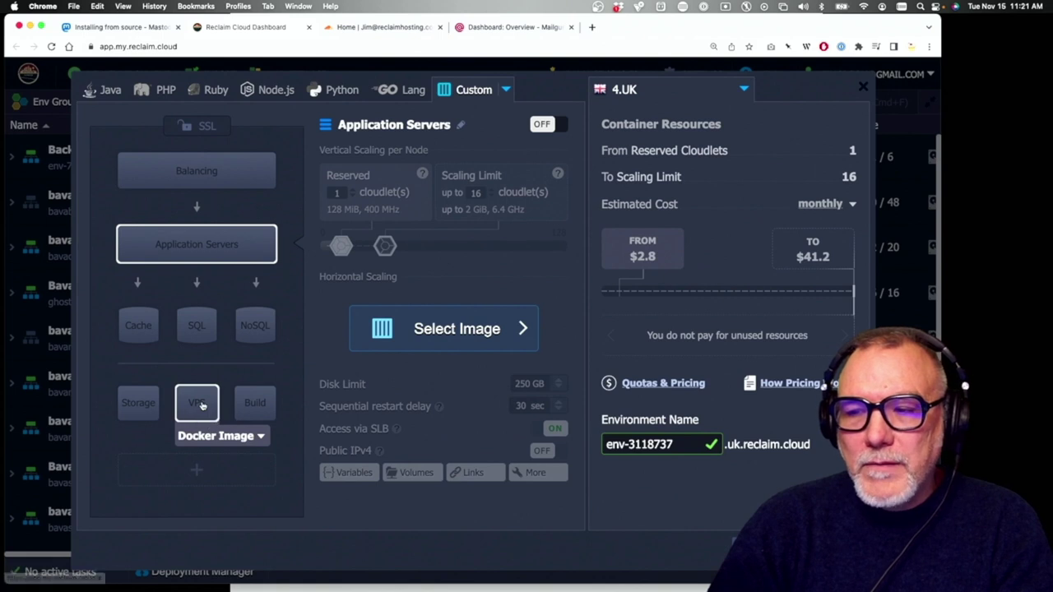
Add an Elastic VPS node using the Debian 11.5 image to the environment topology
left_click(201, 405)
left_click(241, 438)
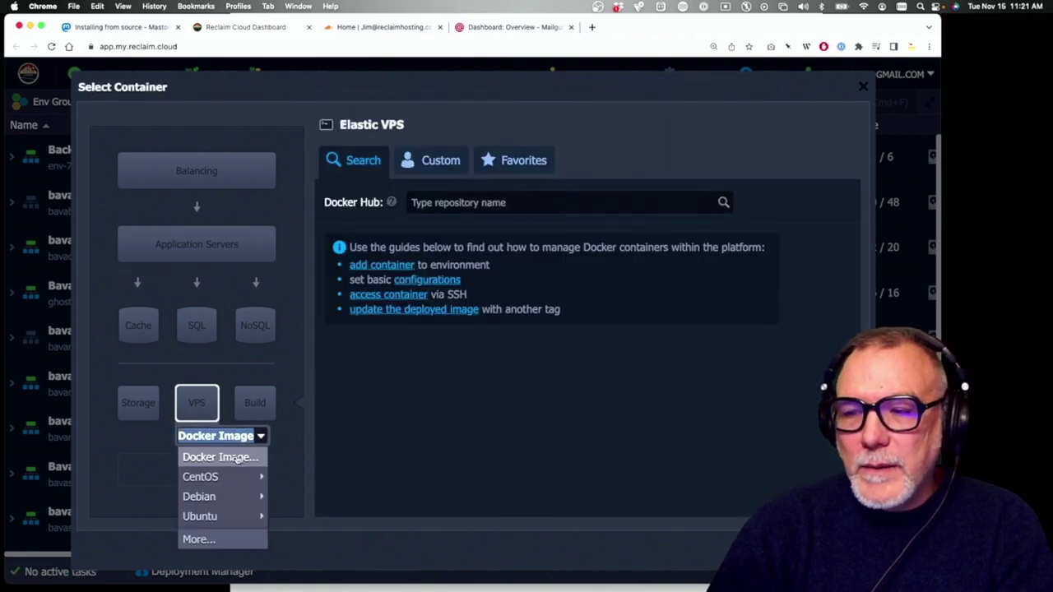
mouse_move(251, 497)
mouse_move(288, 499)
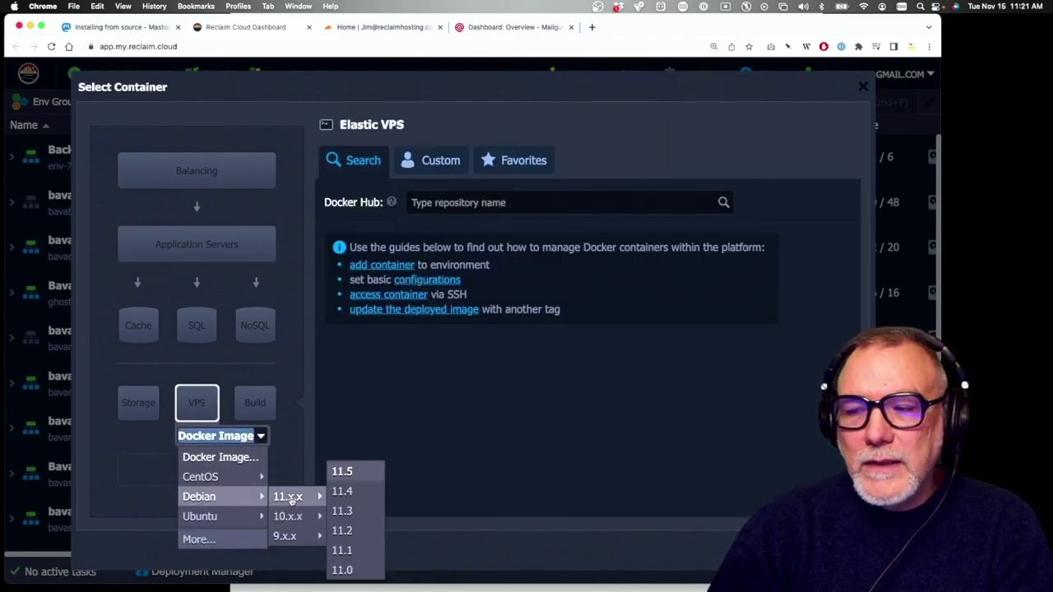
left_click(342, 473)
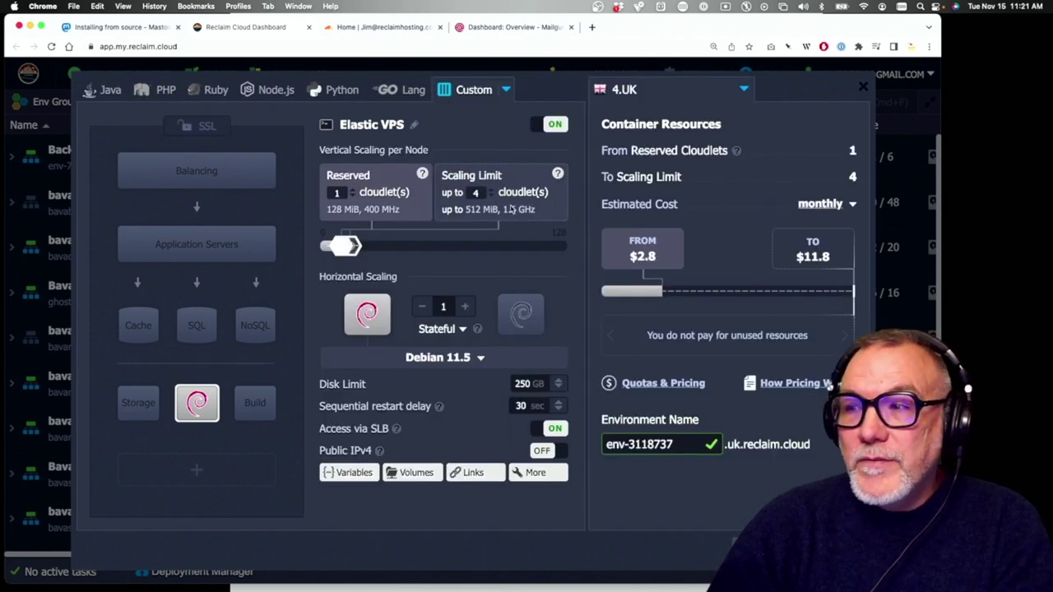
mouse_move(636, 262)
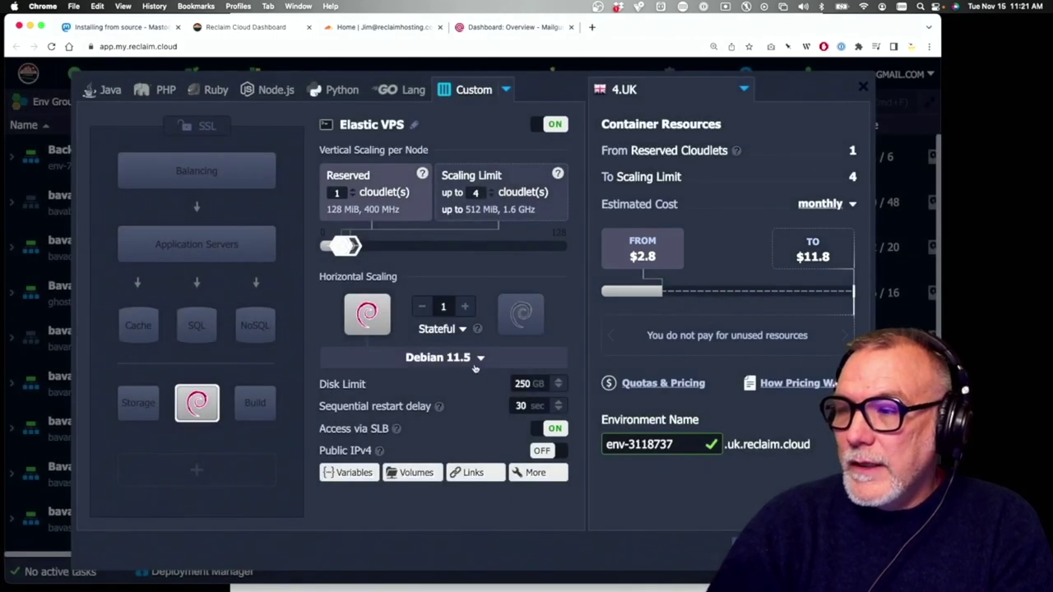
Set the VPS scaling limit to 32 cloudlets and turn on public IPv4
left_click_drag(358, 246, 409, 246)
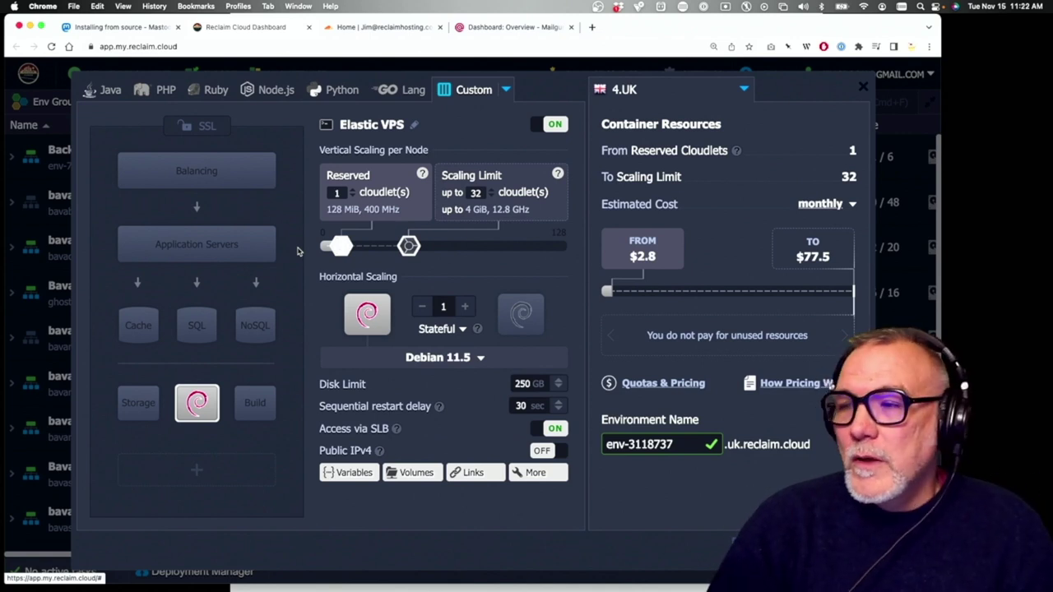
mouse_move(611, 295)
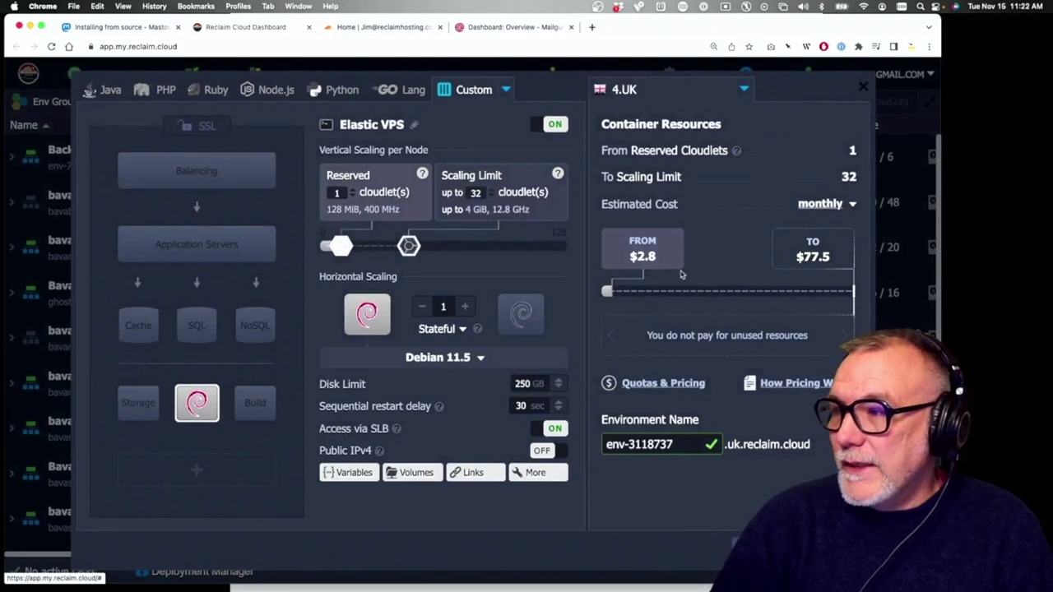
mouse_move(660, 260)
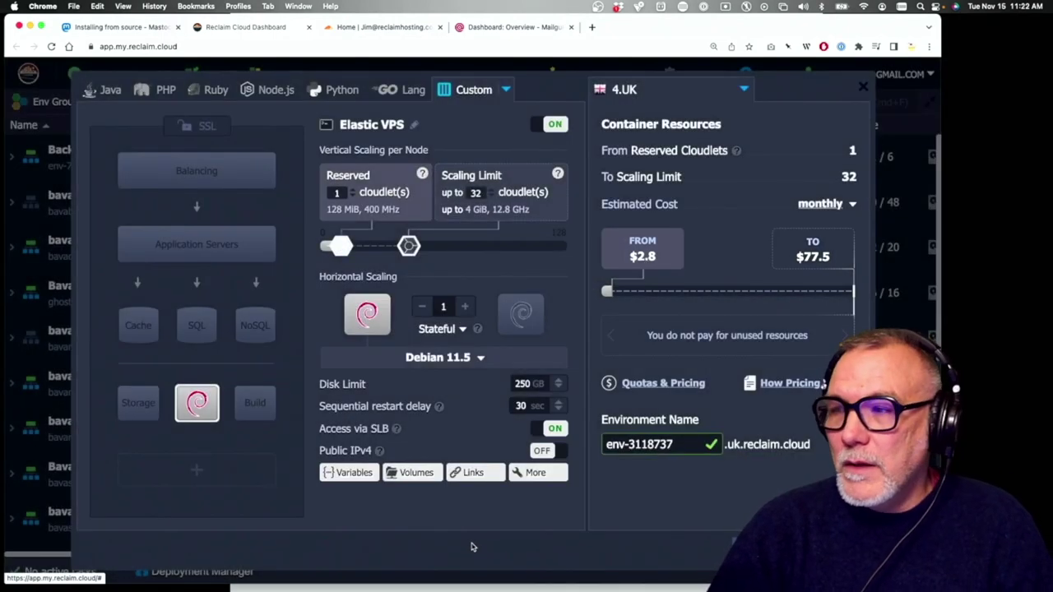
left_click(545, 451)
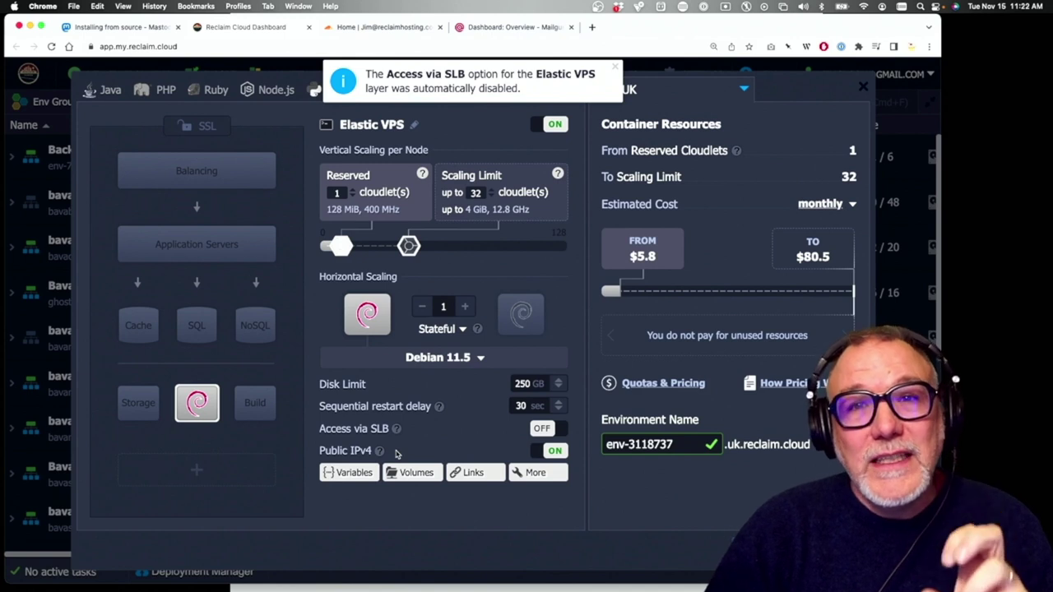
left_click(685, 446)
left_click_drag(683, 445, 578, 437)
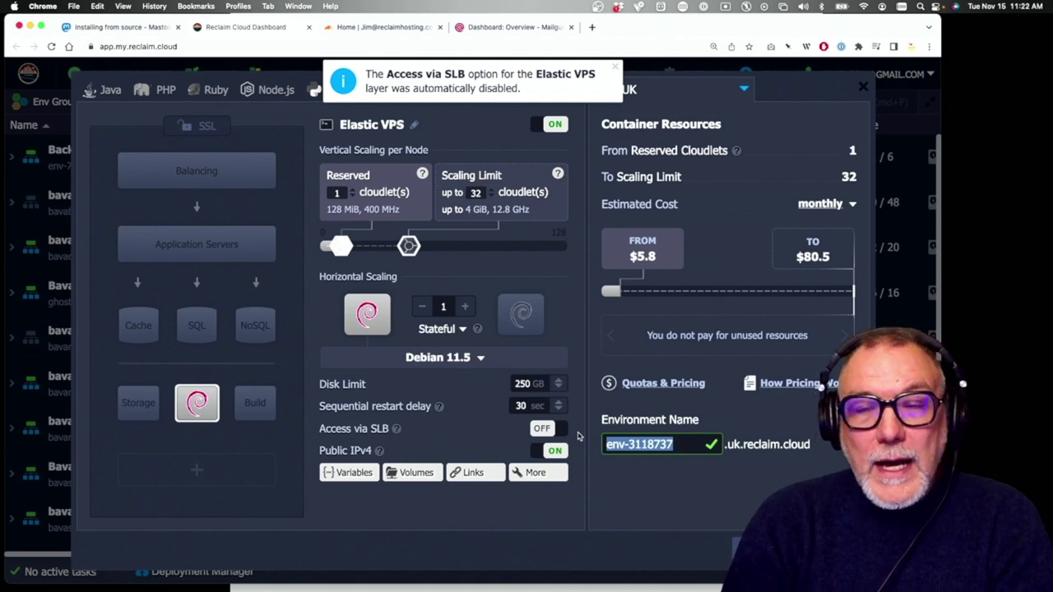
Name the environment socialds106 and keep it in the 4.UK region
type("socialsa")
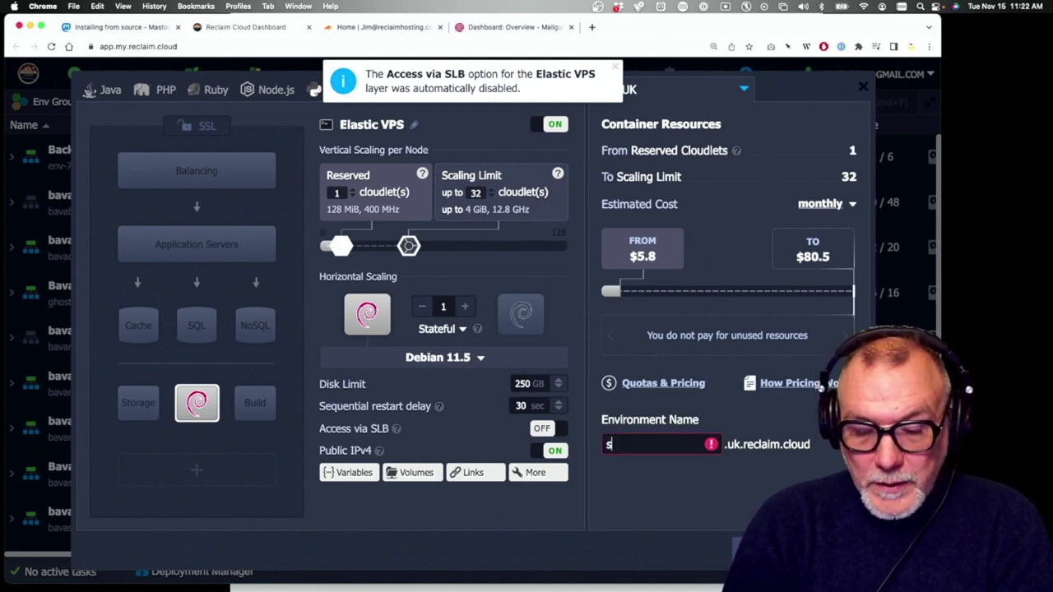
key("BackSpace")
key("BackSpace")
type("ds106")
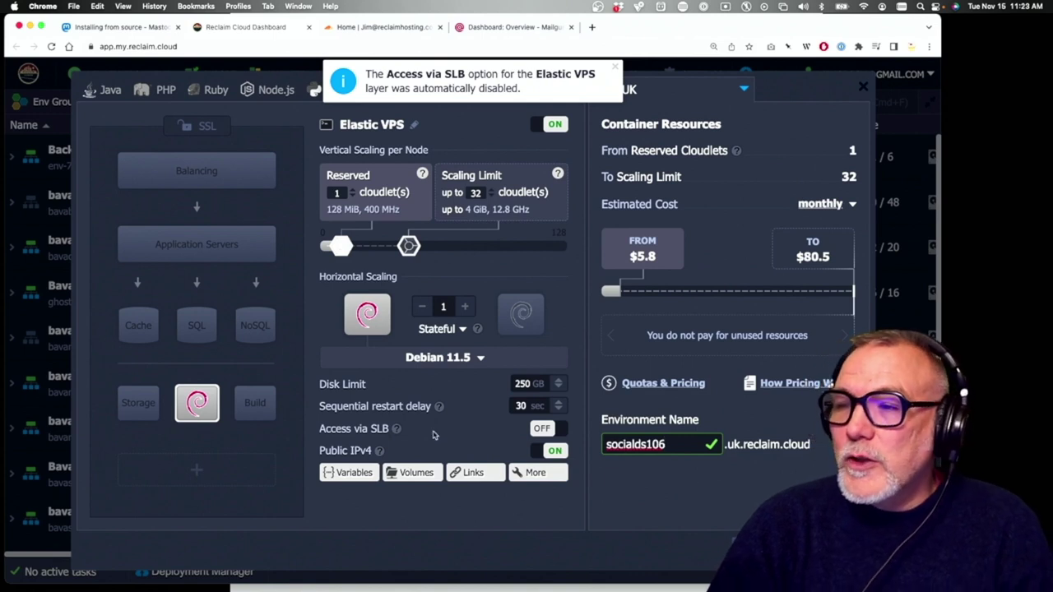
mouse_move(197, 401)
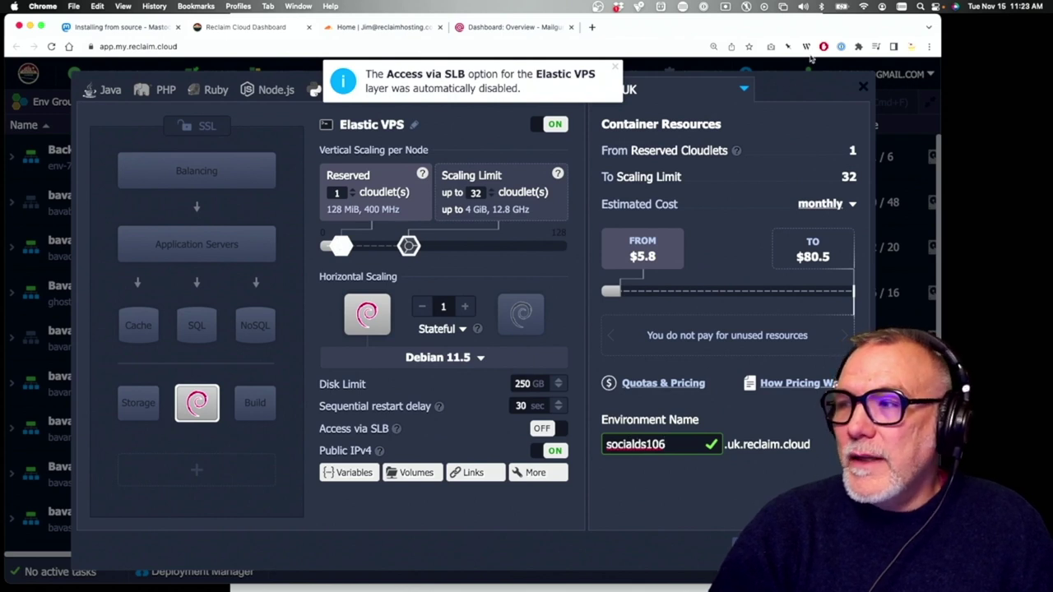
left_click(616, 67)
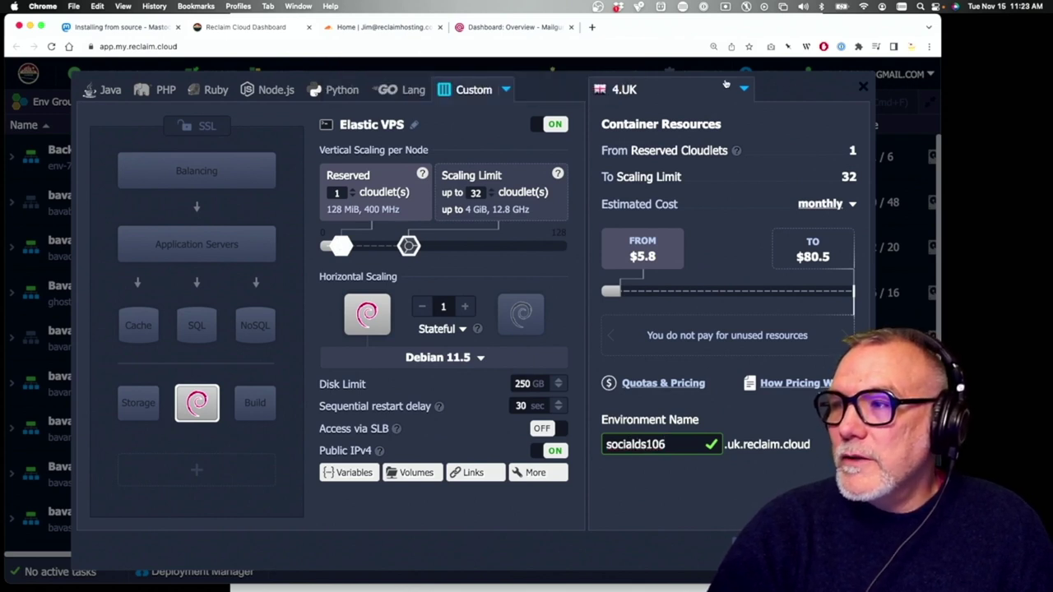
left_click(743, 88)
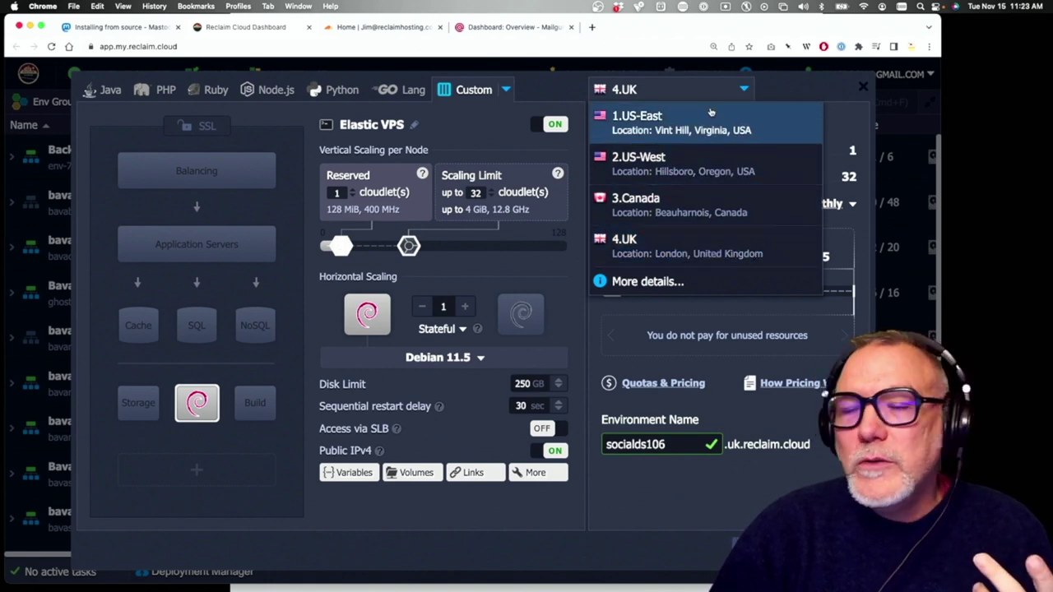
left_click(658, 245)
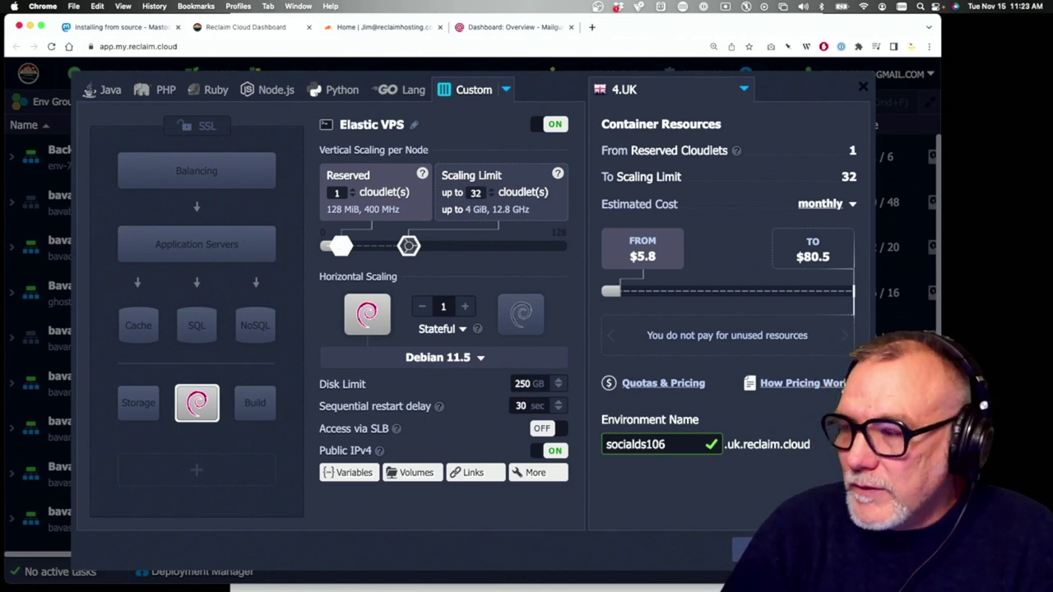
Create the socialds106 environment and confirm it is listed as Creating
left_click(744, 550)
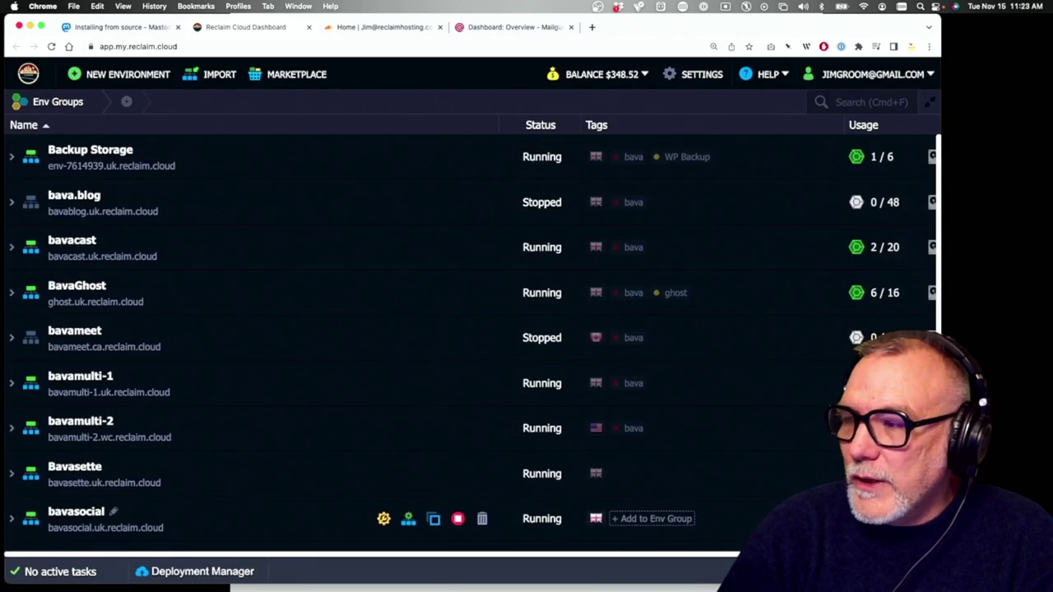
scroll(526, 493, "down", 2)
scroll(525, 493, "down", 5)
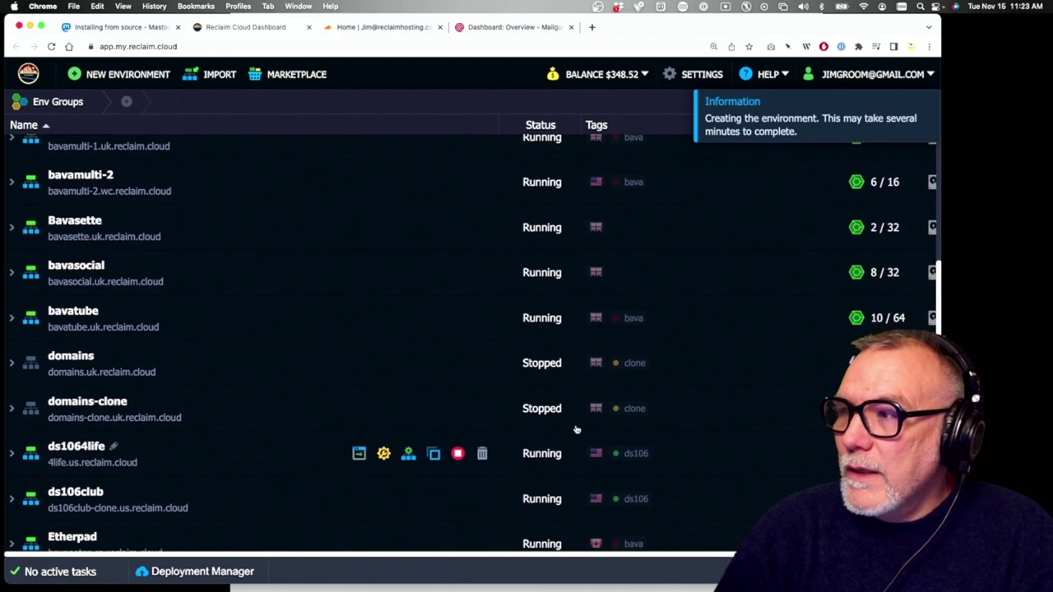
scroll(649, 332, "down", 4)
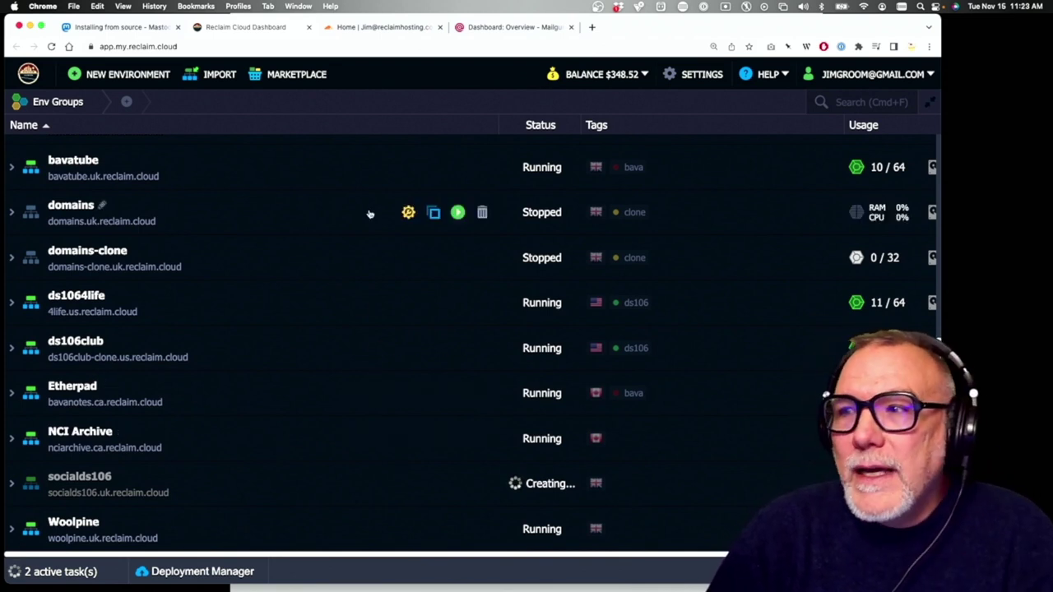
left_click(380, 27)
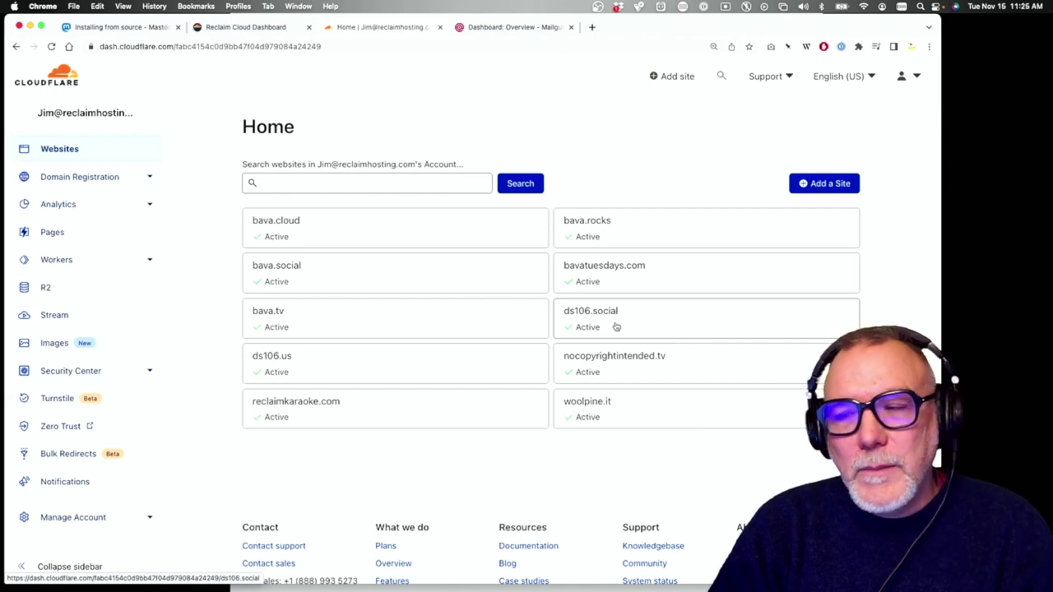
Select the ds106.social site card on the Cloudflare Home page
left_click(616, 327)
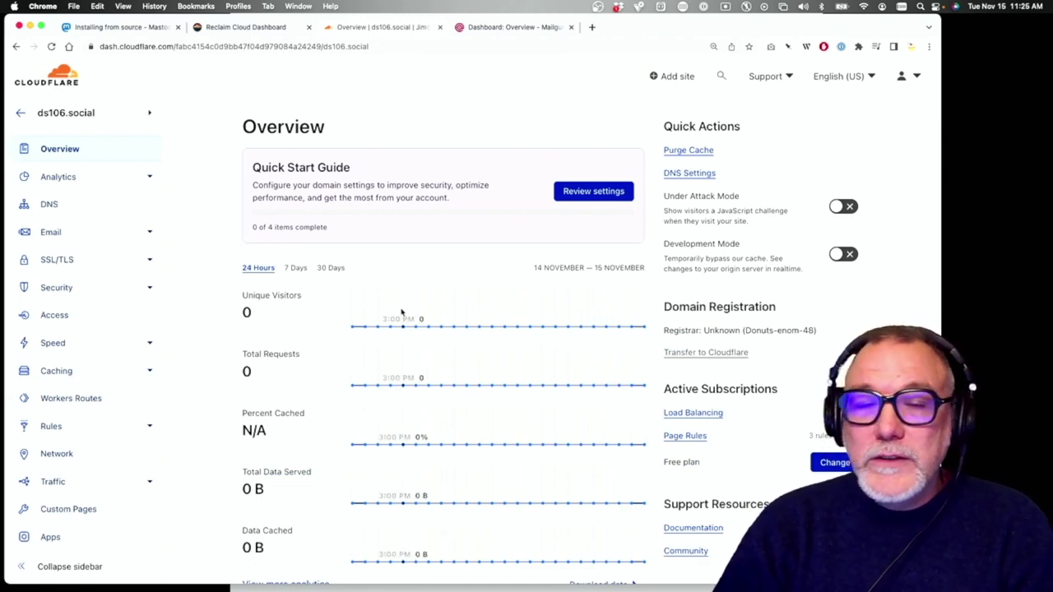
Review the empty DNS records table for ds106.social, then go to Mailgun
left_click(51, 209)
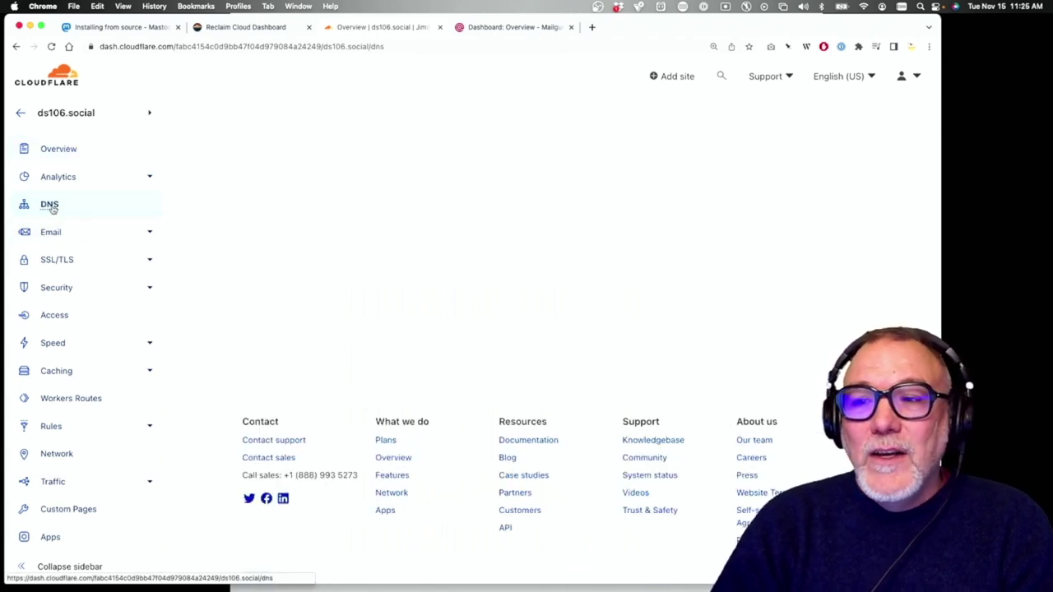
scroll(437, 301, "down", 3)
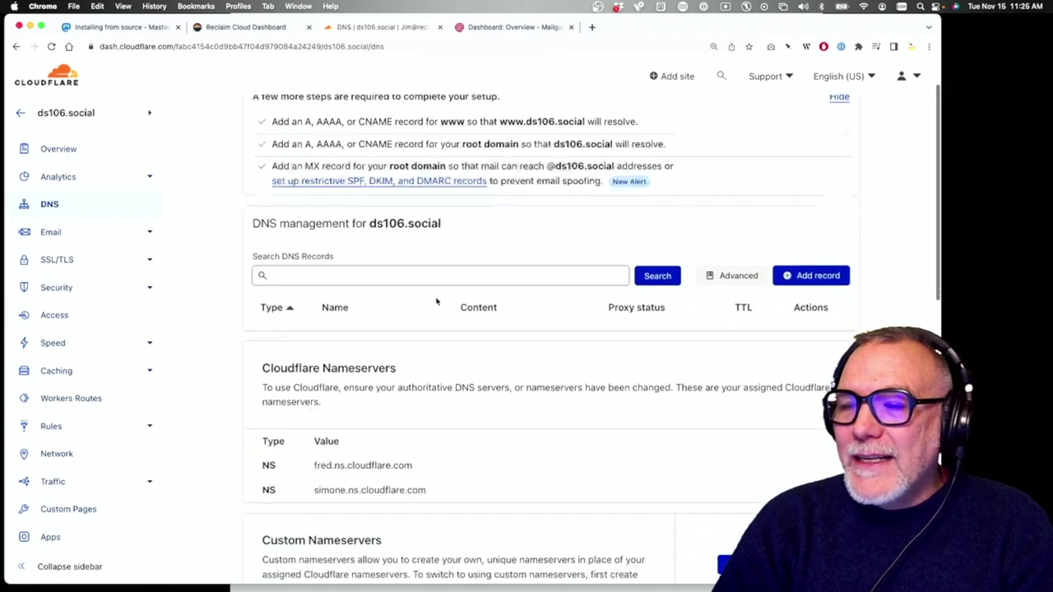
scroll(436, 301, "up", 3)
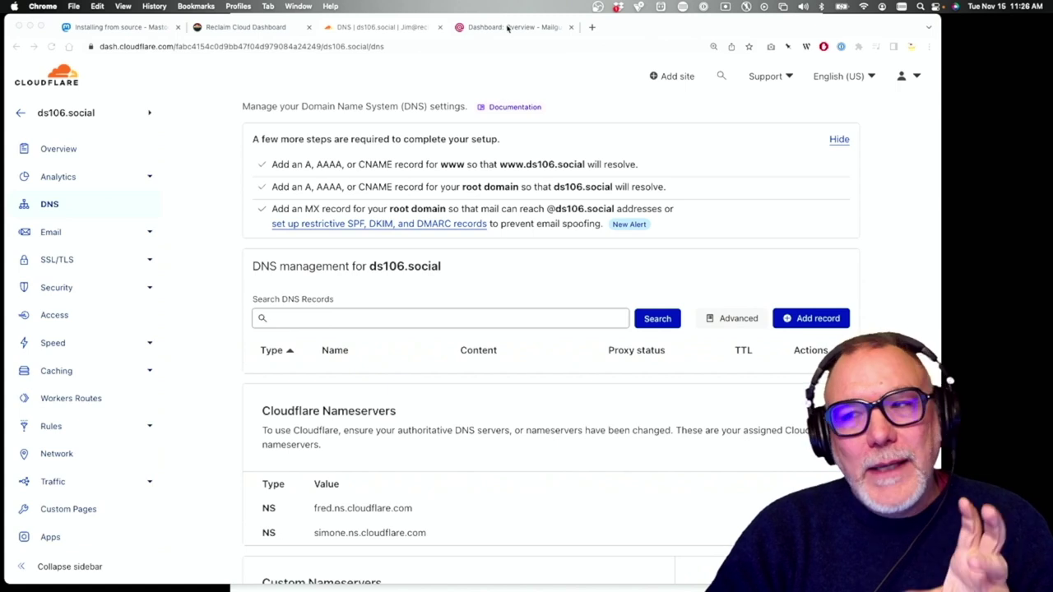
left_click(509, 28)
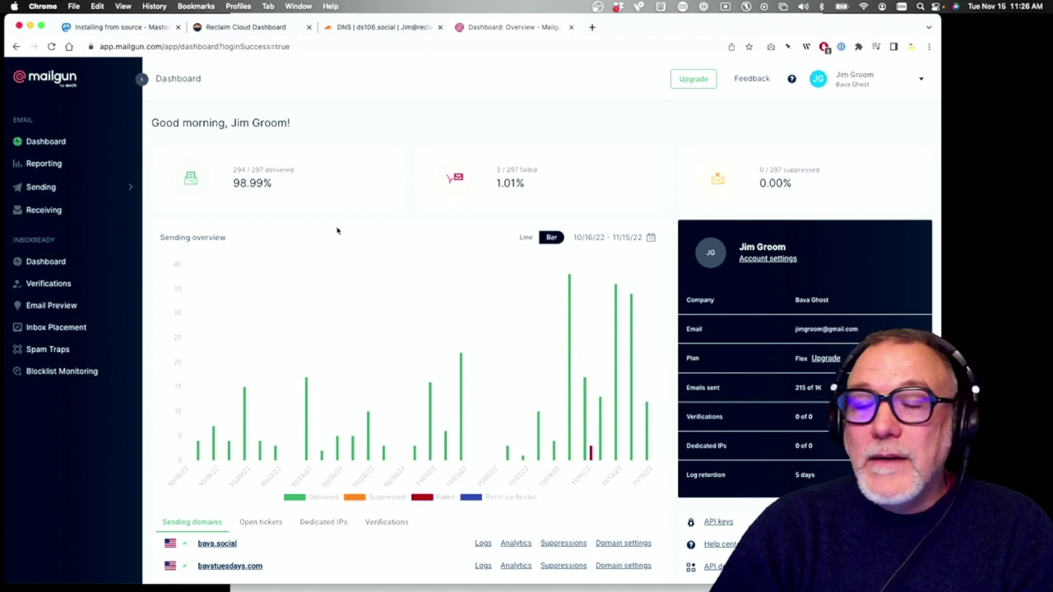
Show Mailgun's Sending > Domains list with its ten verified domains
left_click(58, 189)
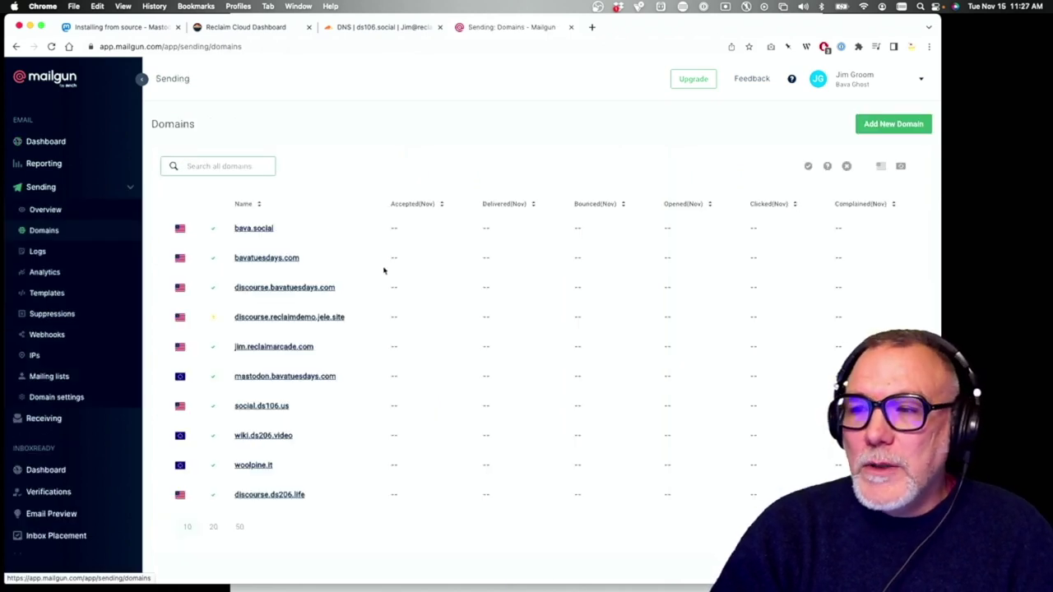
scroll(362, 279, "down", 1)
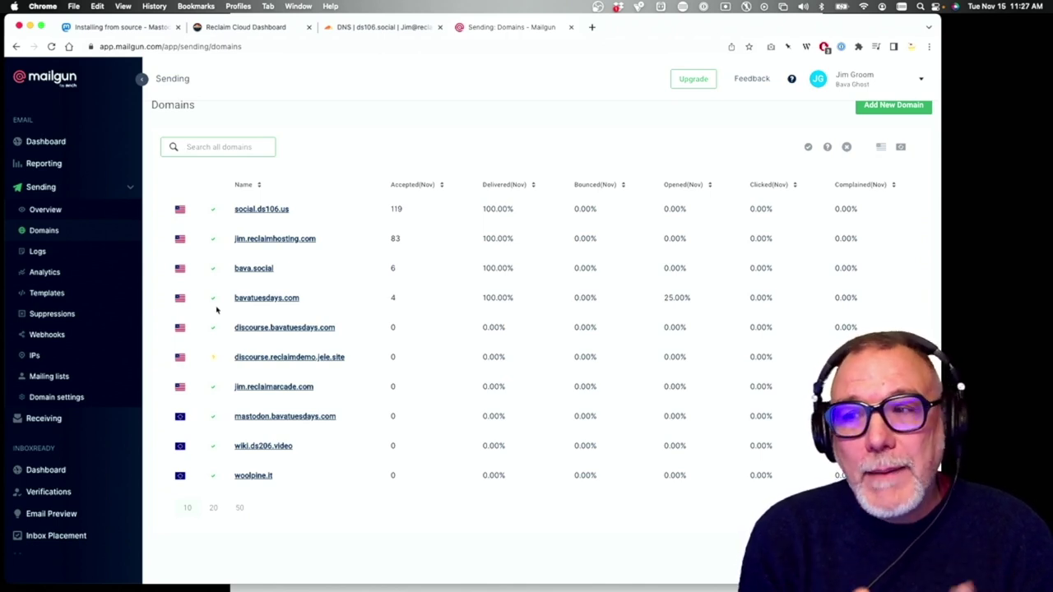
scroll(503, 298, "up", 1)
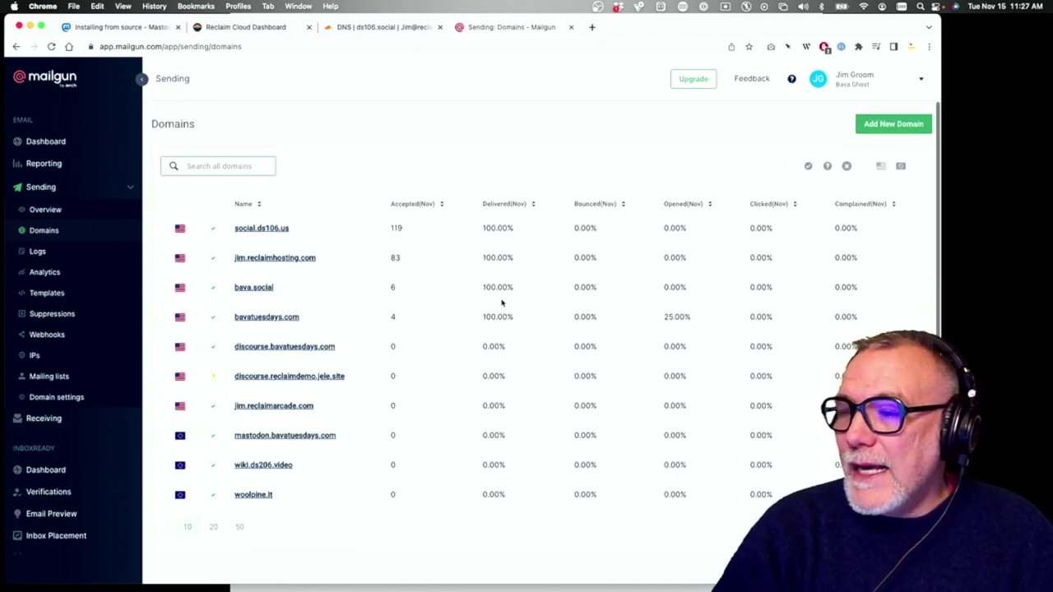
Begin a new Mailgun domain with ds106.social as the name, region US
left_click(895, 124)
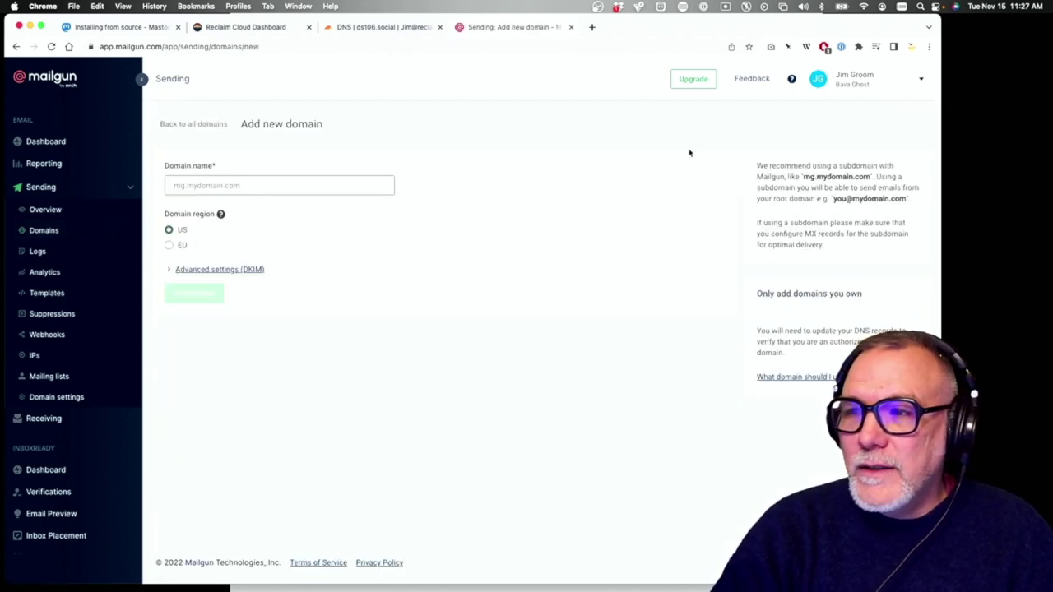
left_click(206, 188)
left_click(206, 187)
type("ds106.social")
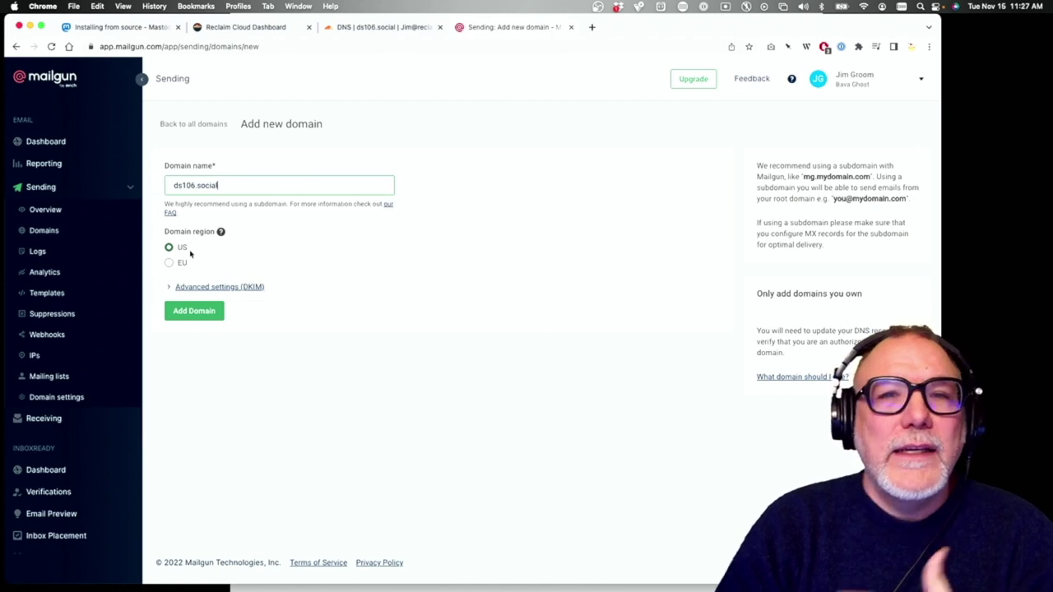
Submit ds106.social and review the TXT and MX records Mailgun requires
left_click(201, 317)
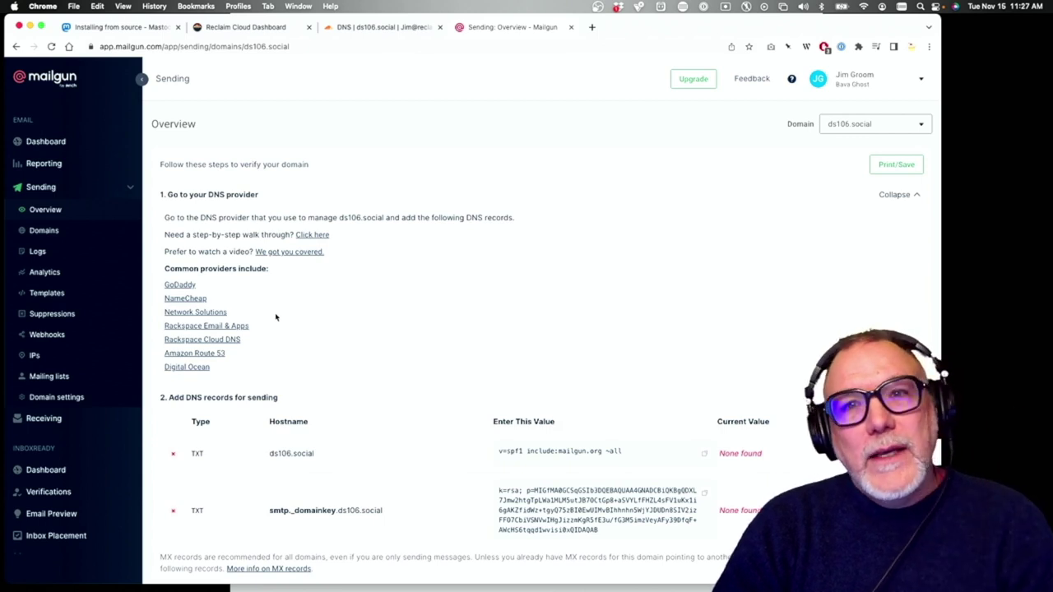
scroll(275, 317, "down", 3)
scroll(275, 317, "down", 2)
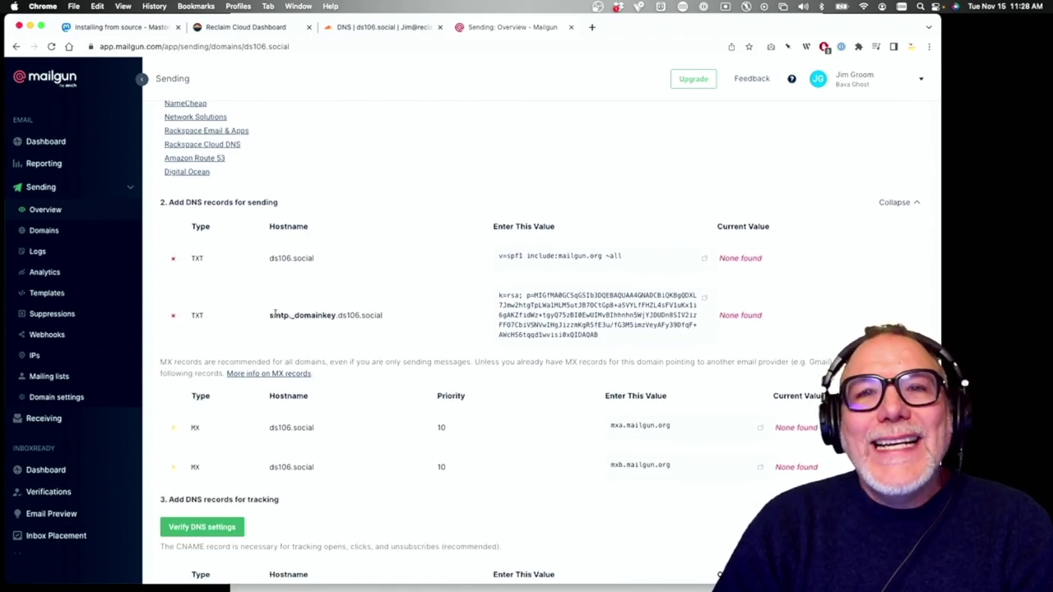
scroll(276, 315, "down", 1)
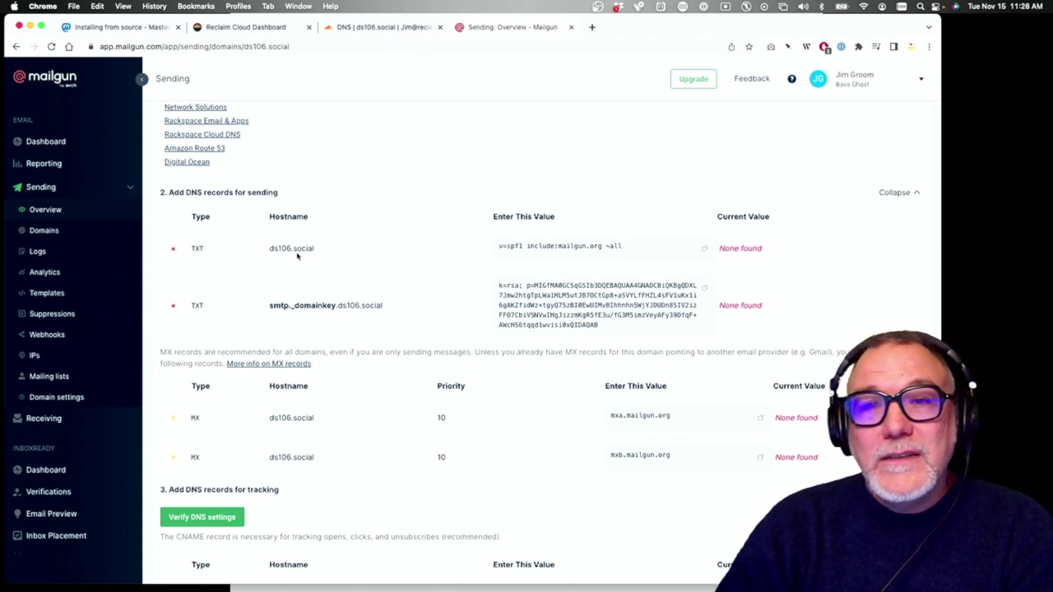
Add a TXT record named ds106.social with value v=spf1 include:mailgun.org ~all
left_click(367, 27)
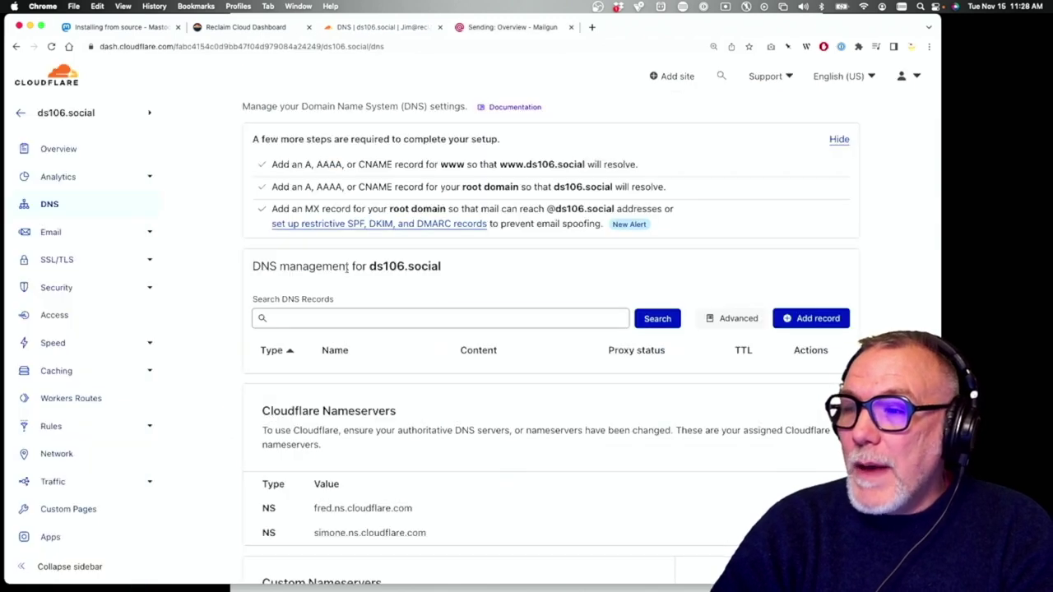
left_click(811, 318)
left_click(293, 390)
scroll(283, 477, "down", 5)
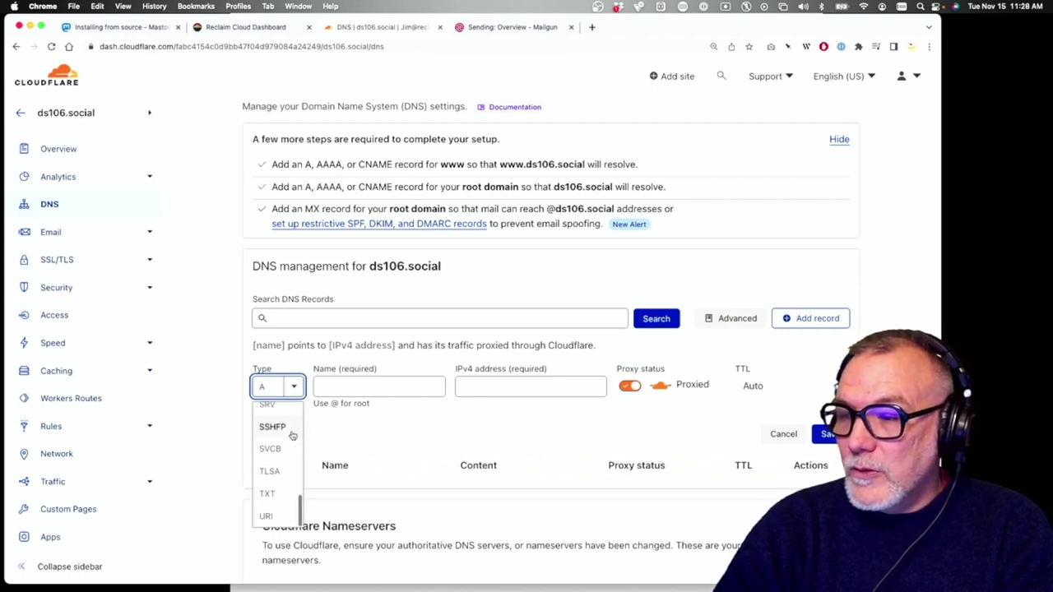
left_click(282, 496)
left_click(406, 438)
type("v=spf1 include:mailgun.org ~all")
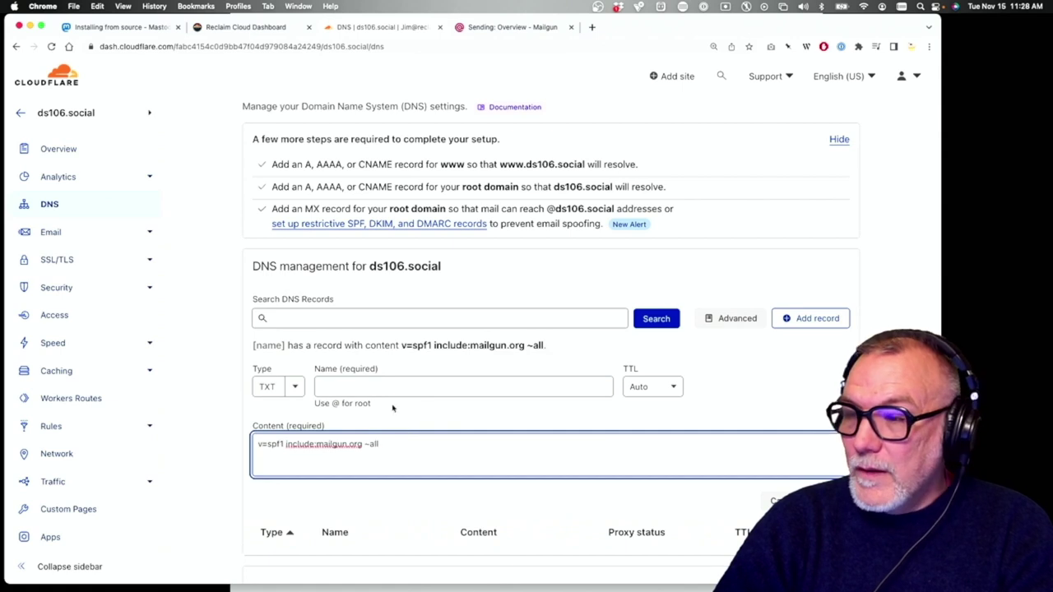
left_click(382, 387)
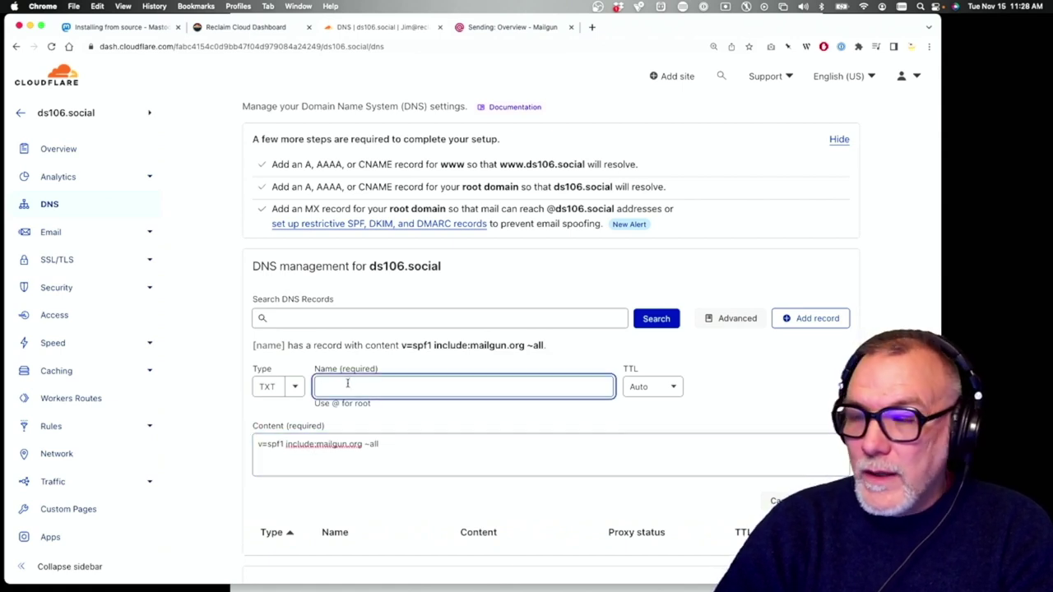
type("ds1")
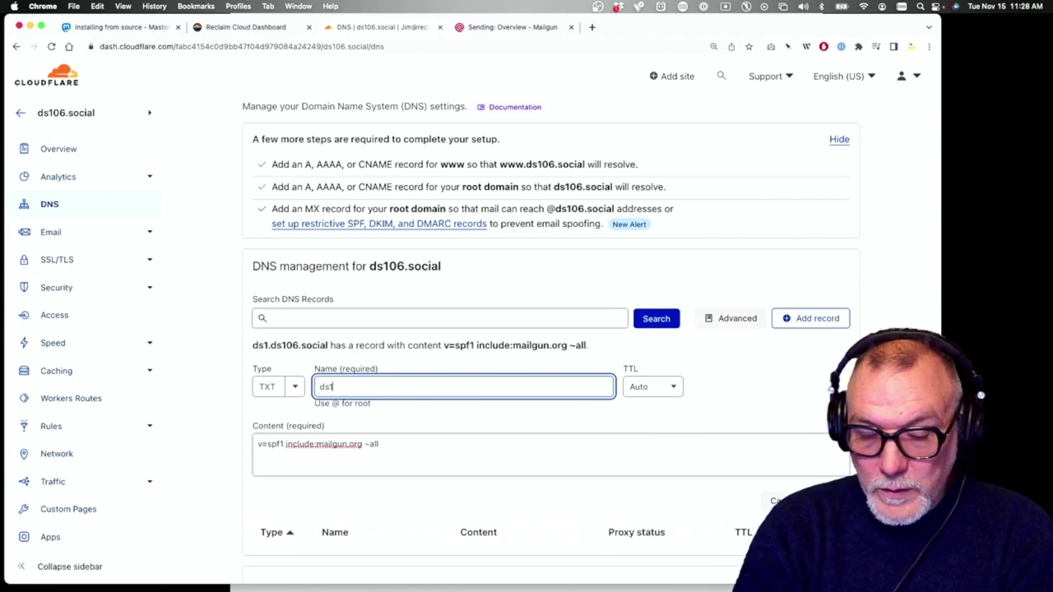
type("06.social")
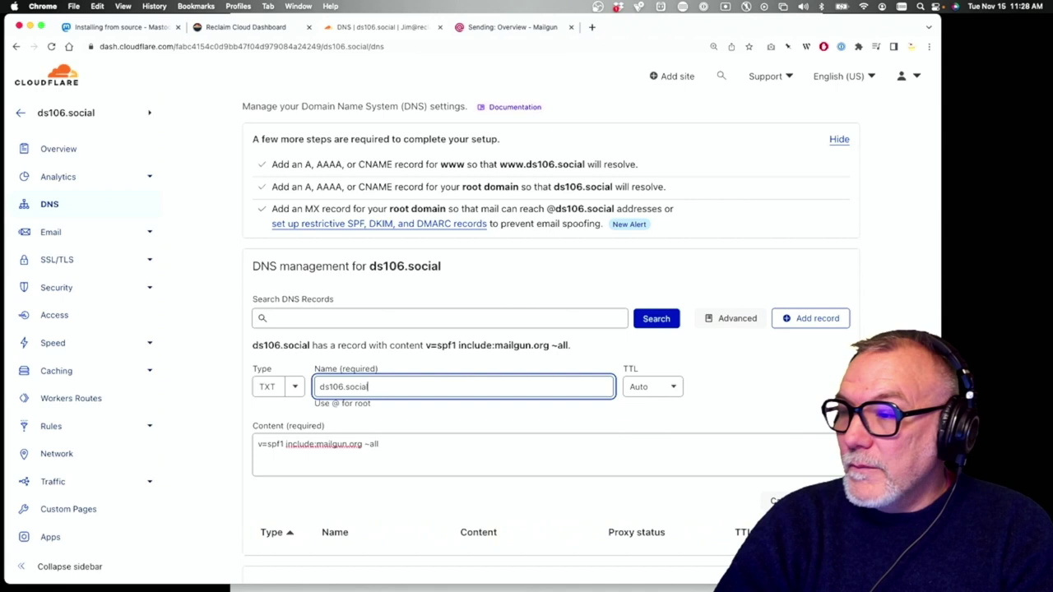
key("Tab")
key("Return")
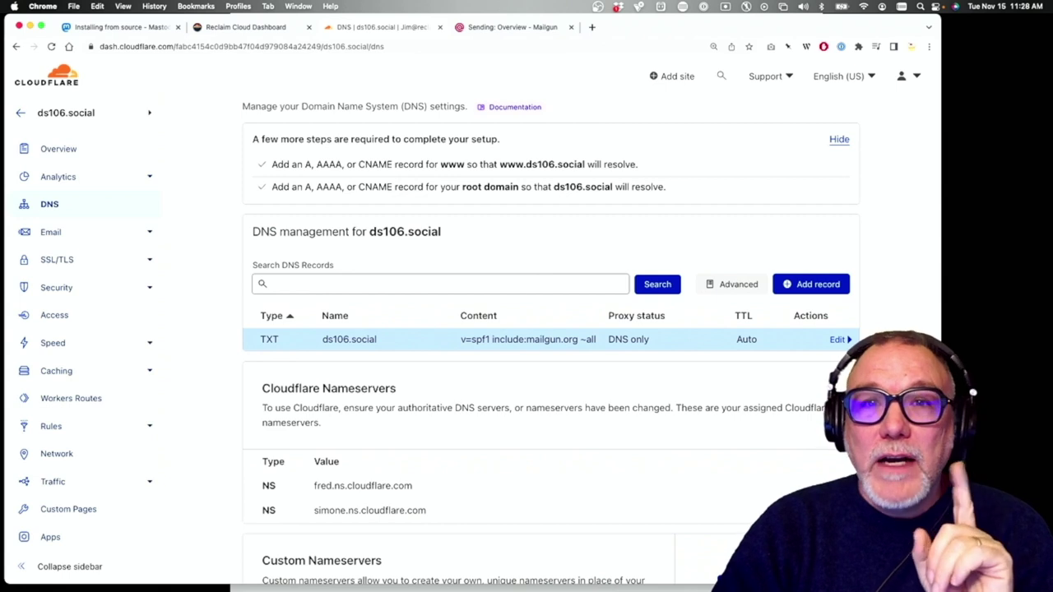
Start a new TXT record in Cloudflare and paste Mailgun's DKIM key as its content
left_click(811, 287)
left_click(294, 354)
scroll(279, 452, "down", 3)
scroll(282, 452, "down", 5)
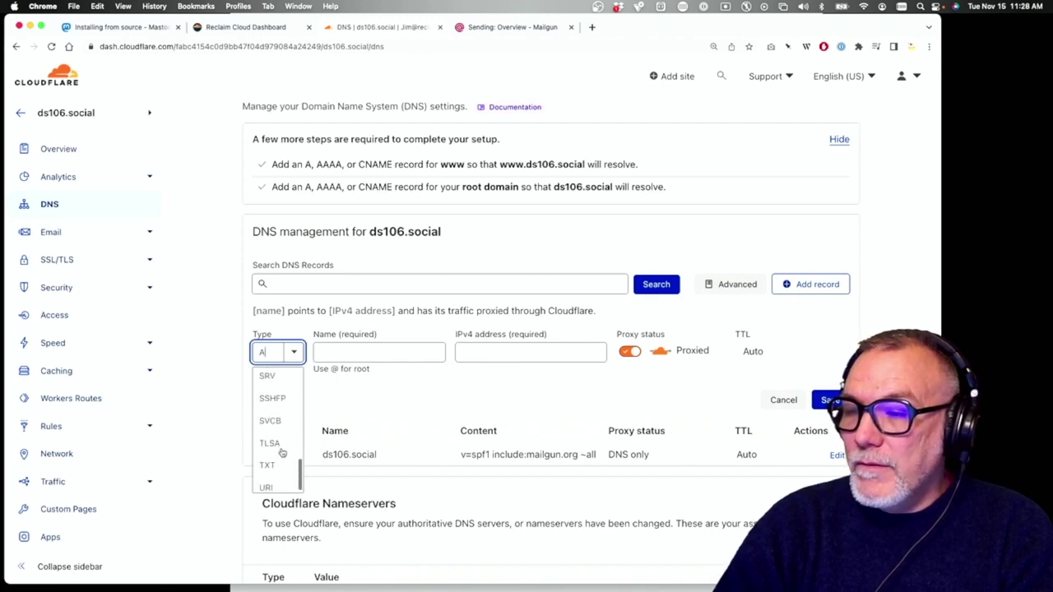
left_click(284, 453)
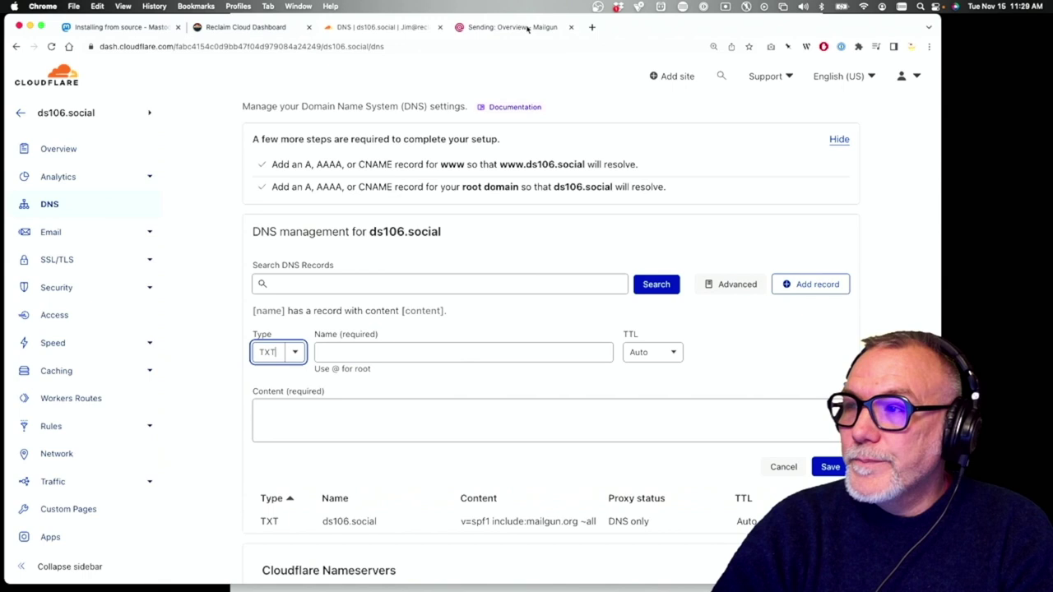
left_click(527, 27)
left_click(704, 288)
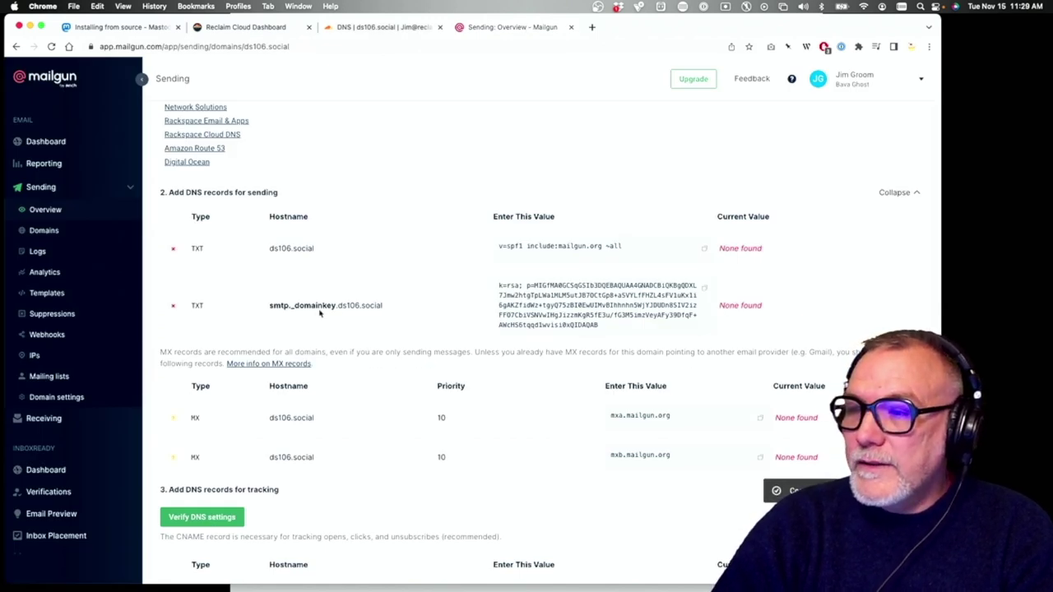
left_click(385, 27)
left_click(371, 416)
key("super+v")
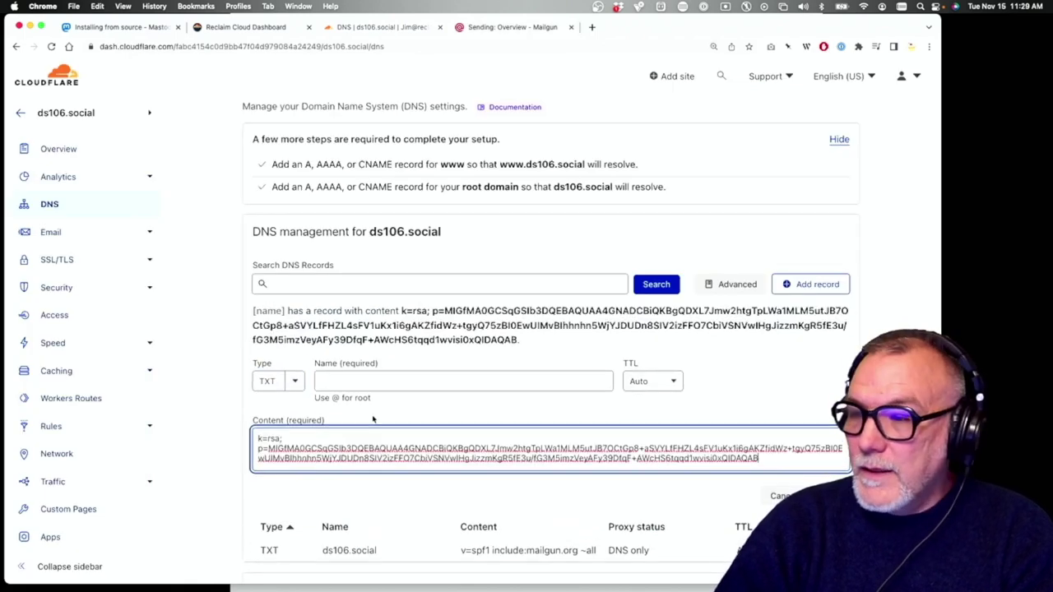
Name the record smtp._domainkey.ds106.social, copied from Mailgun's DKIM hostname, and save it
left_click(362, 381)
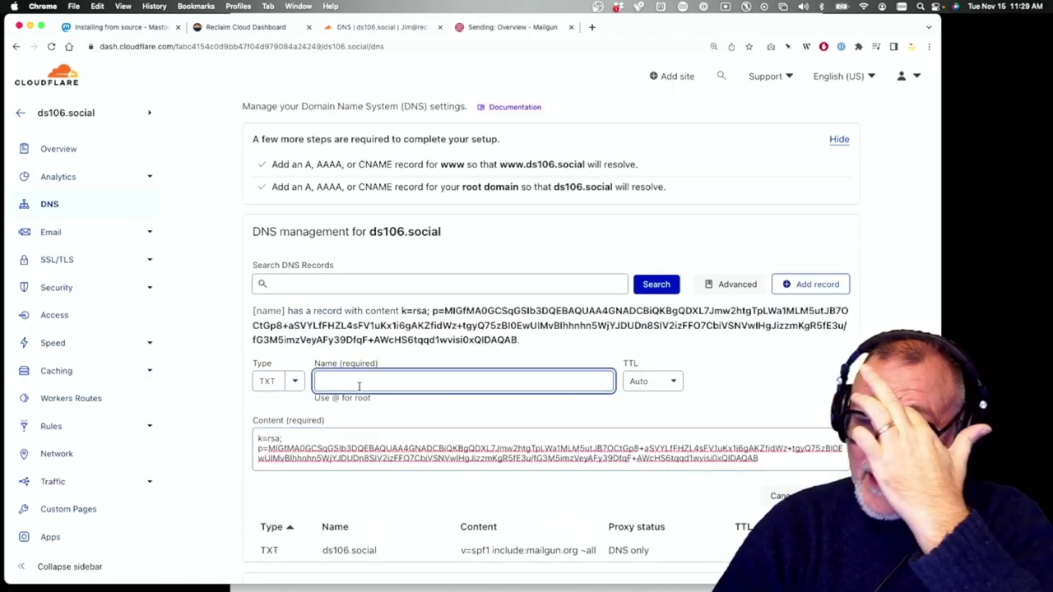
left_click(493, 30)
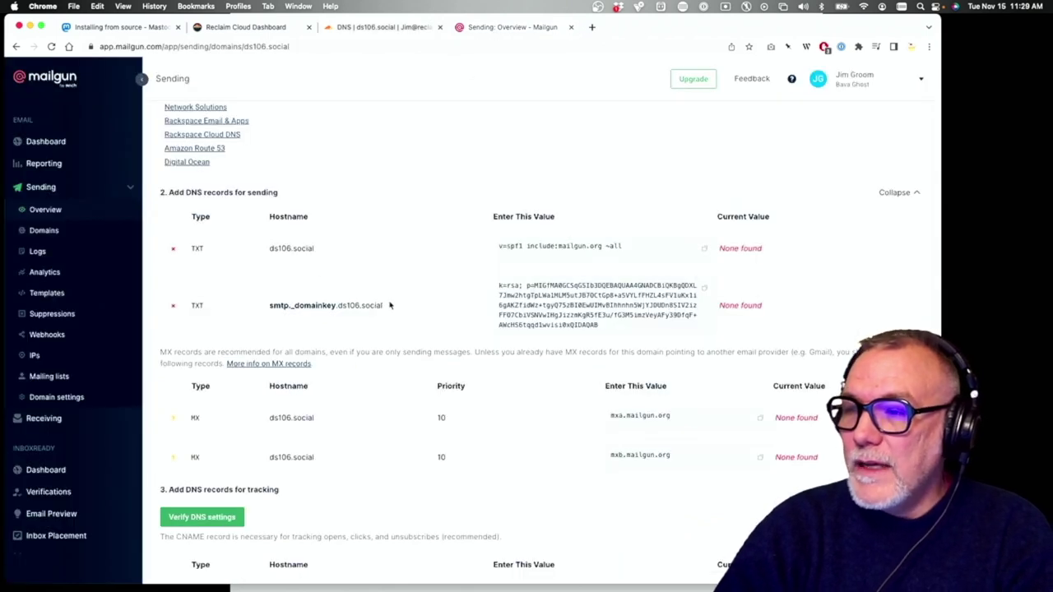
left_click_drag(387, 308, 268, 310)
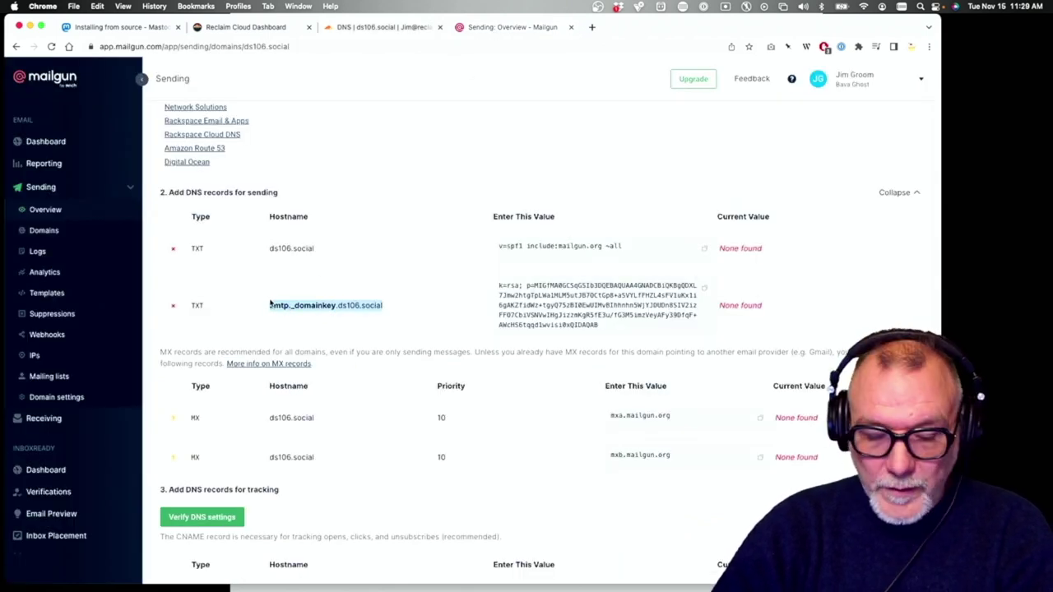
left_click(383, 27)
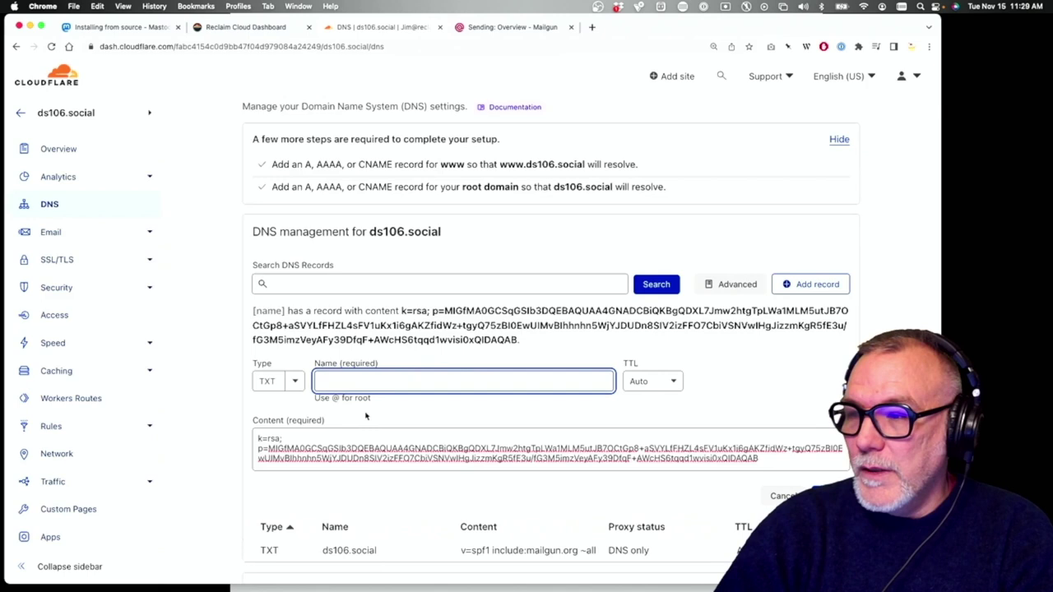
key("super+v")
left_click(600, 412)
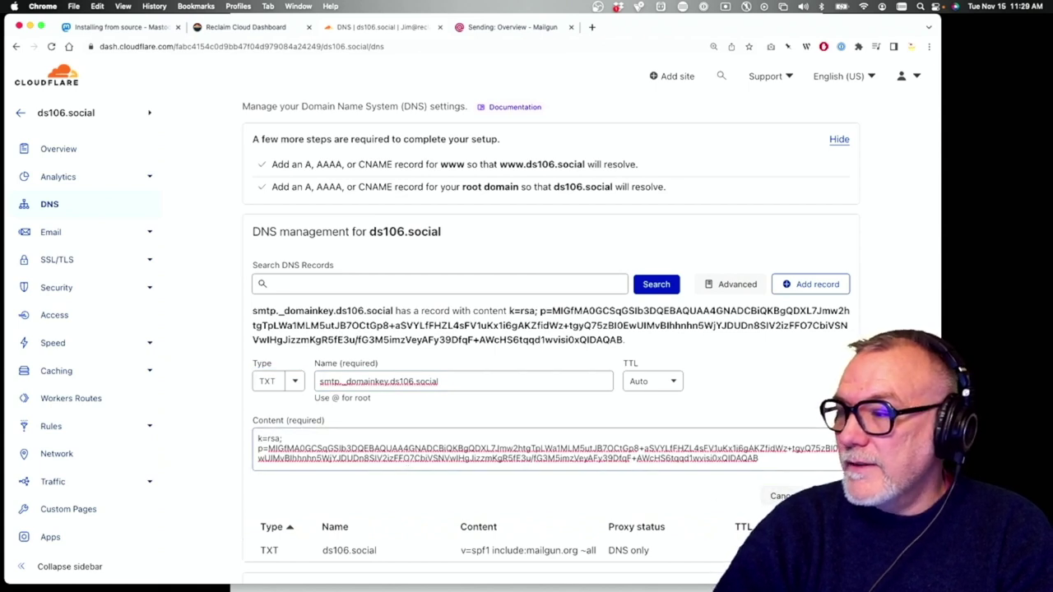
left_click(823, 496)
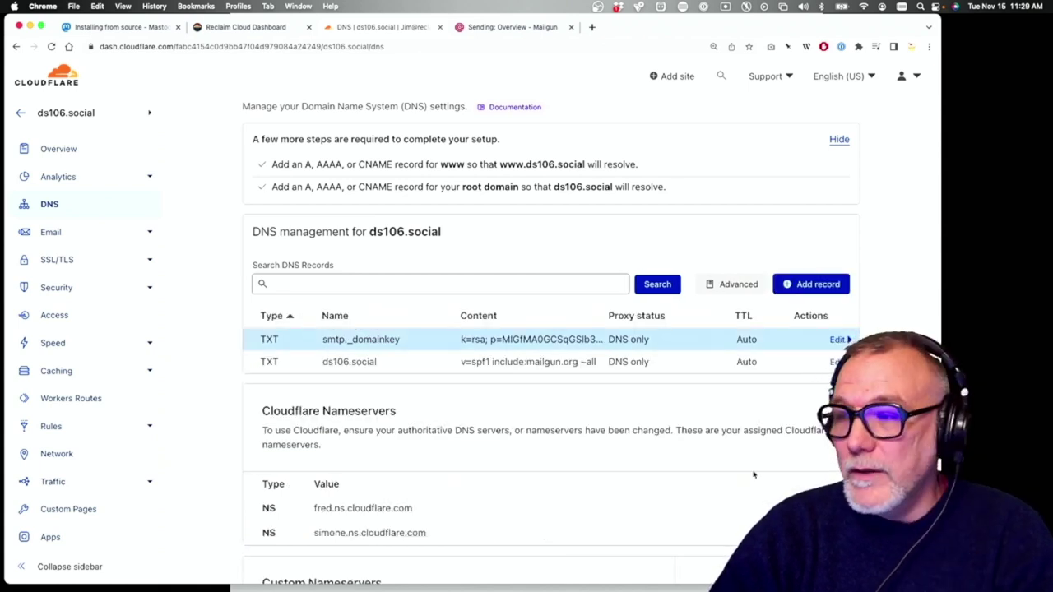
Start a new MX record in Cloudflare and copy Mailgun's first mail server, mxa.mailgun.org
left_click(816, 285)
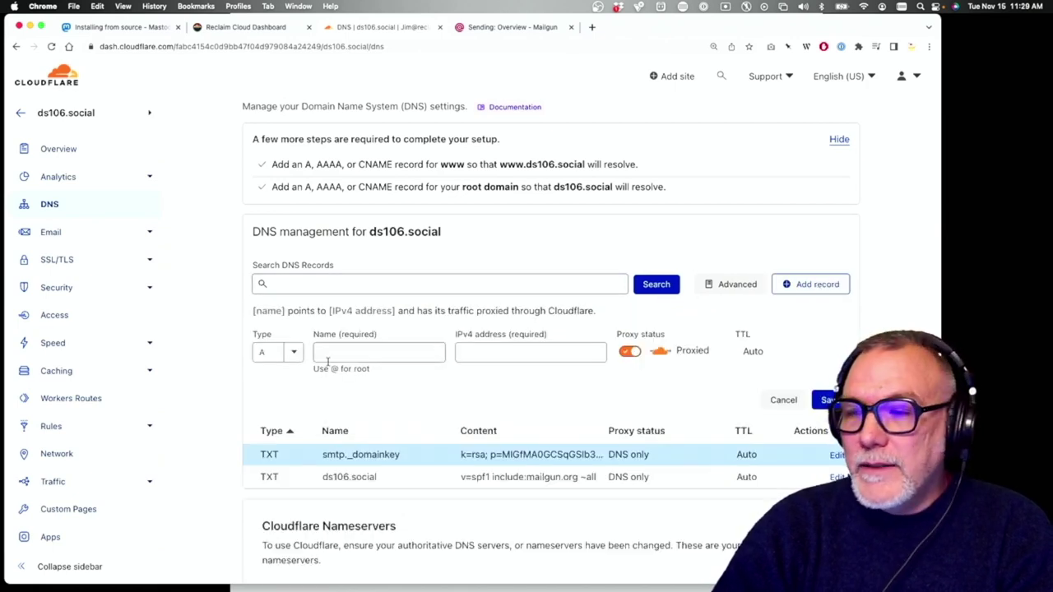
left_click(297, 354)
scroll(276, 461, "down", 5)
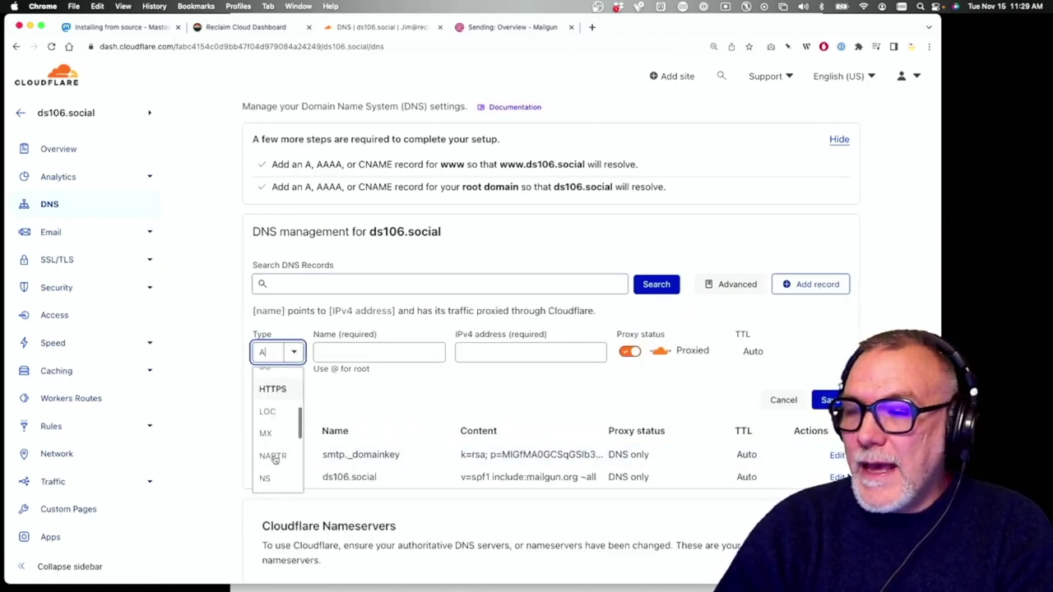
left_click(274, 406)
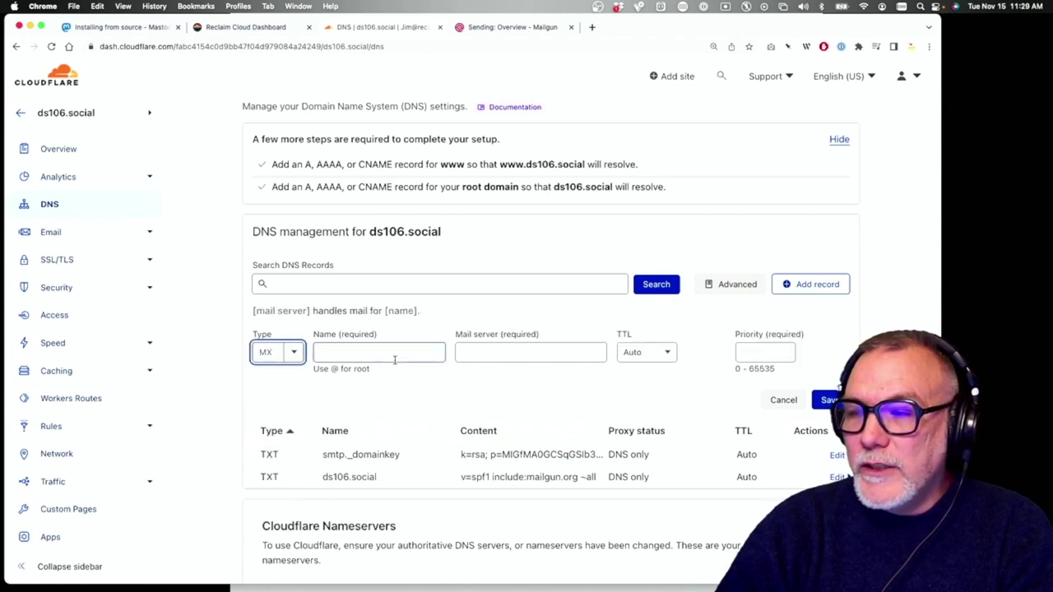
left_click(532, 27)
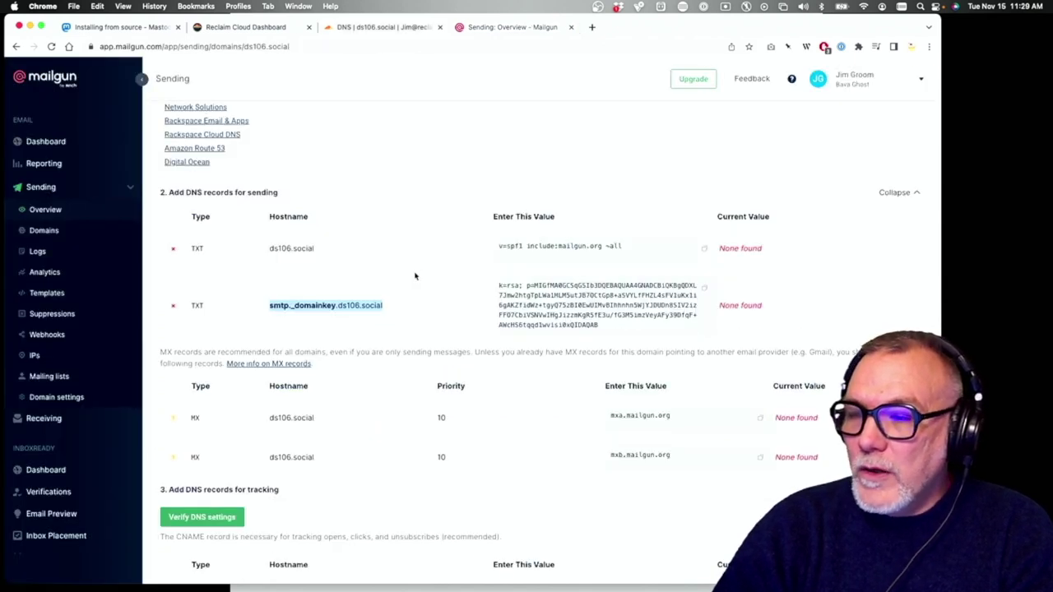
scroll(416, 277, "down", 5)
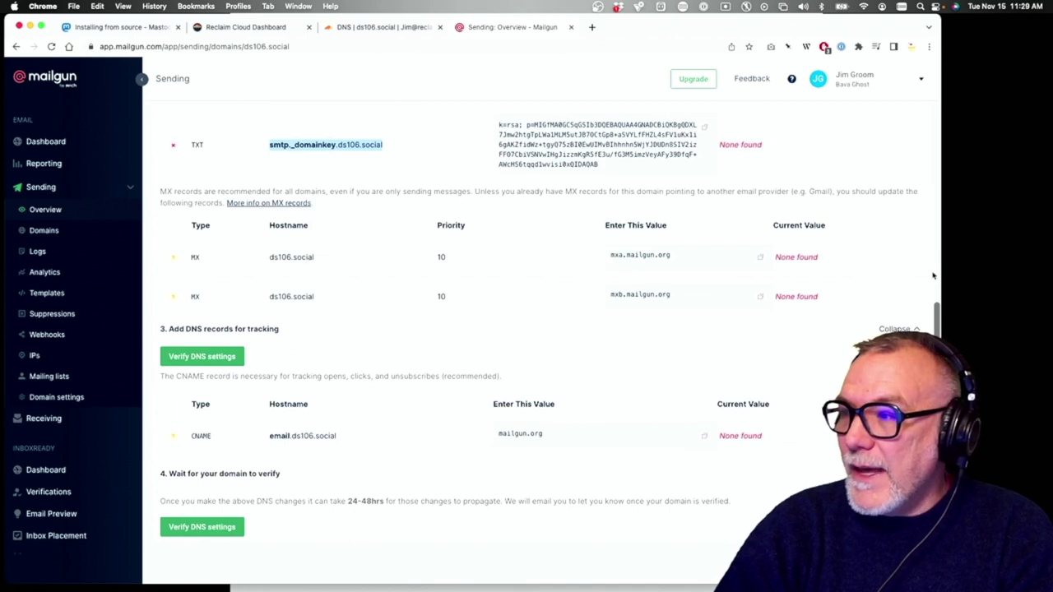
left_click(760, 257)
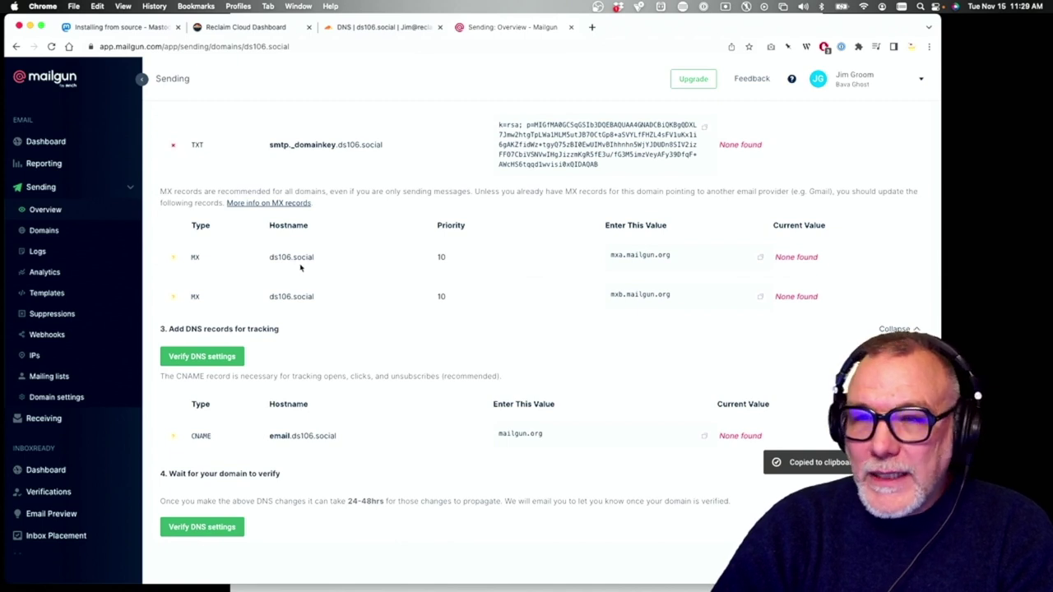
left_click(374, 27)
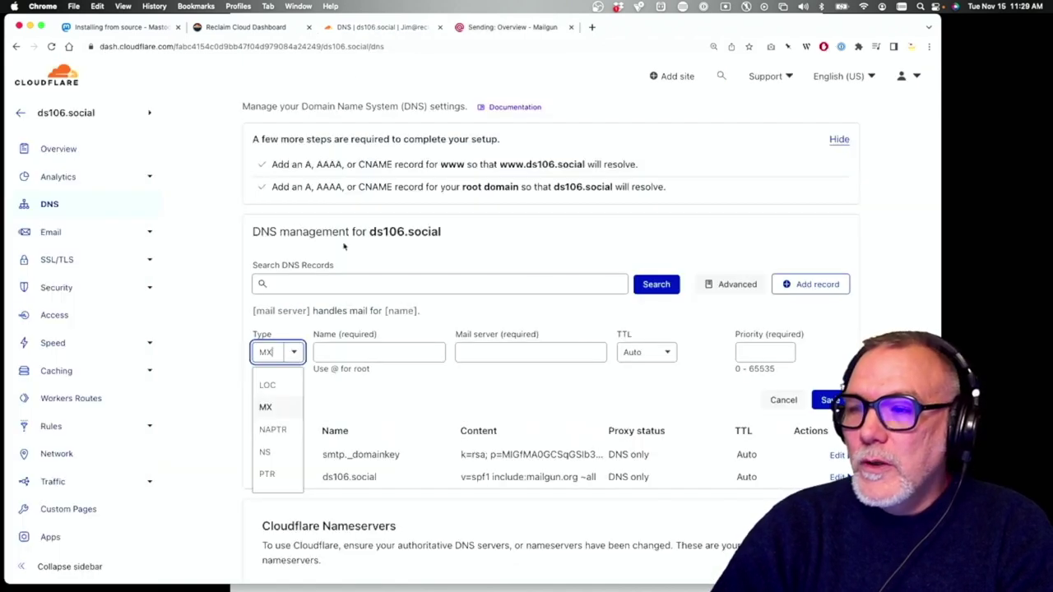
Set mail server mxa.mailgun.org, name ds106.social and priority 10, and save the MX record
left_click(754, 354)
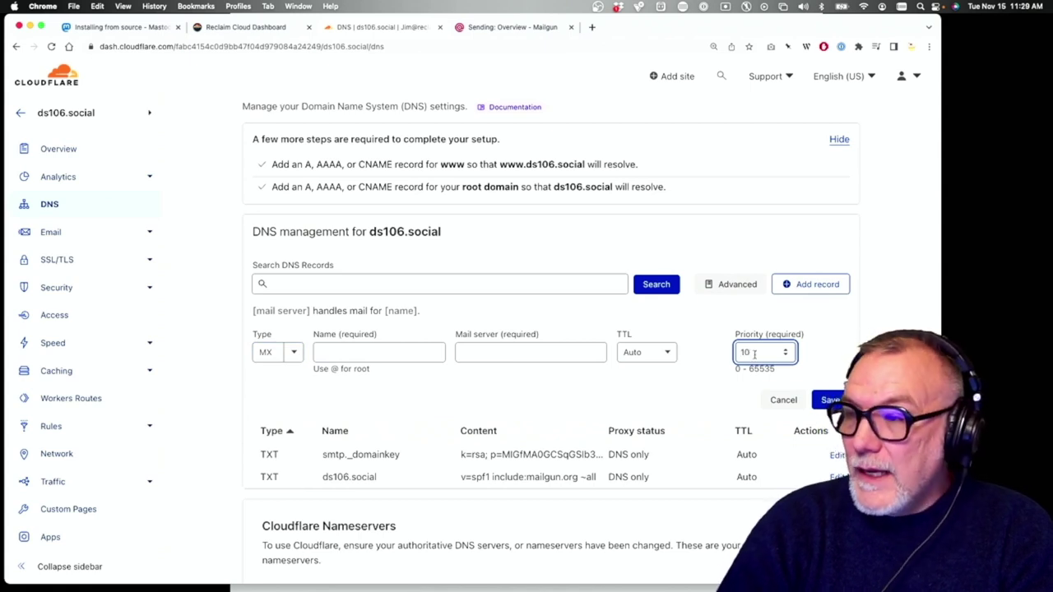
left_click(526, 352)
key("super+v")
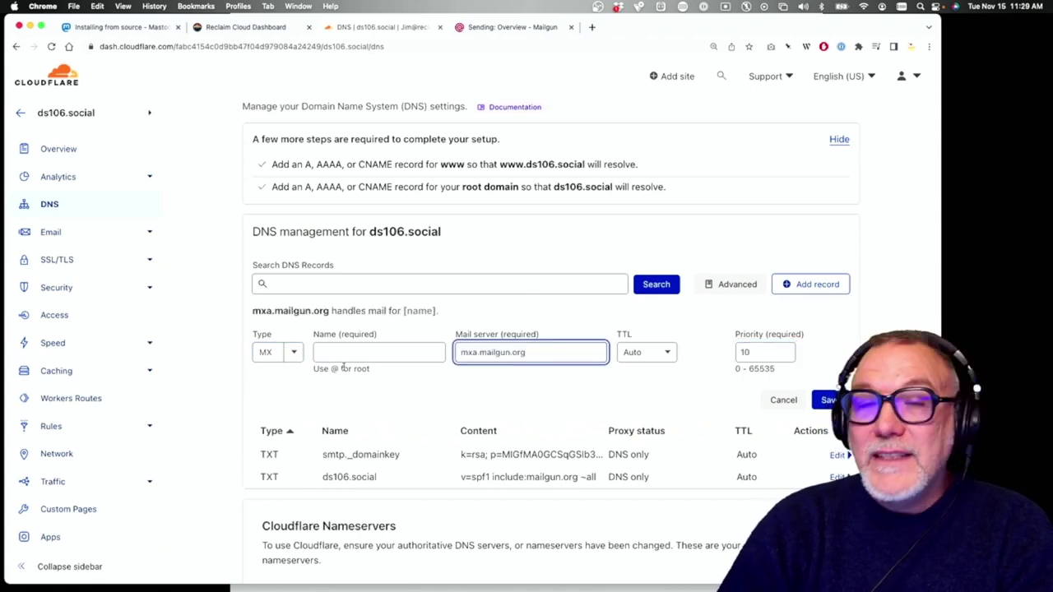
left_click(350, 354)
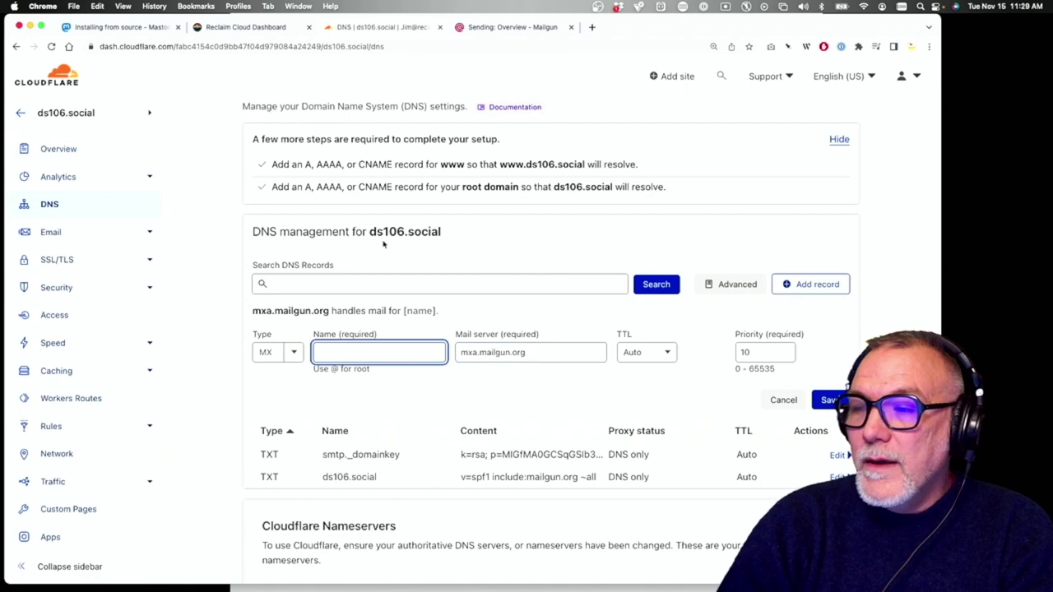
type("ds")
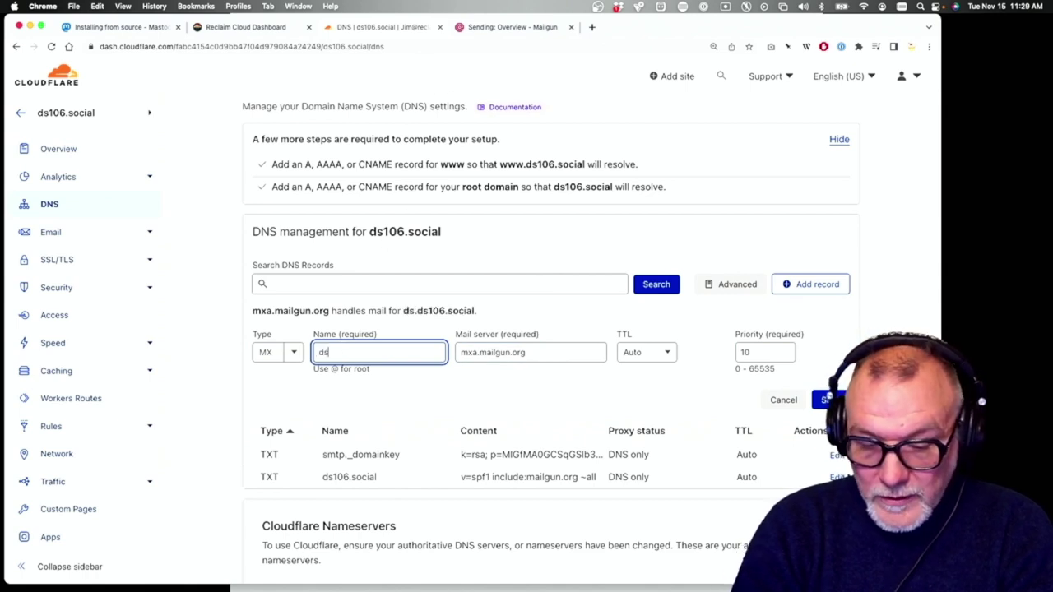
type("106.social")
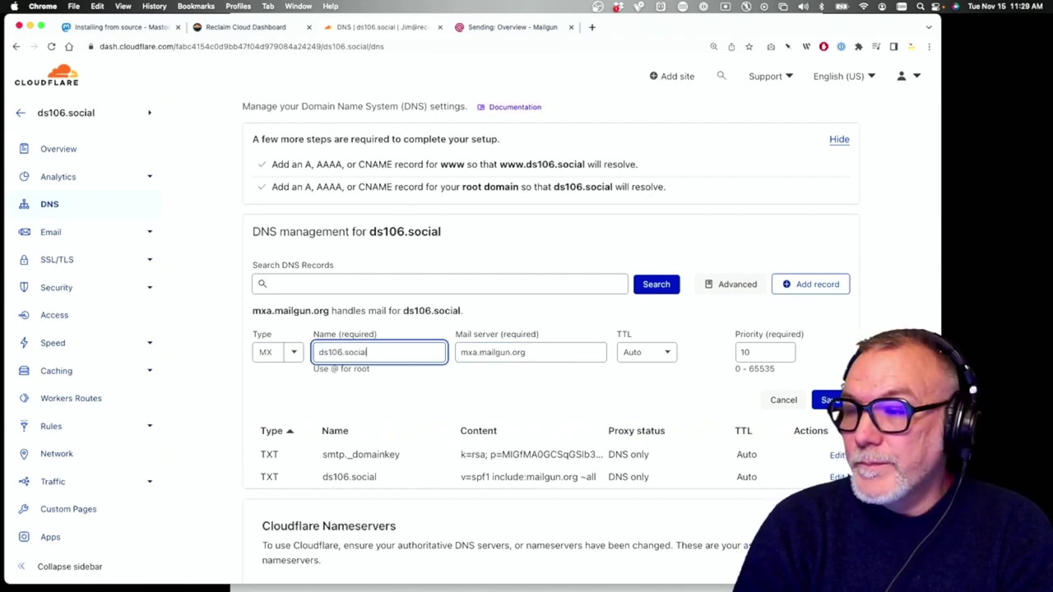
key("Return")
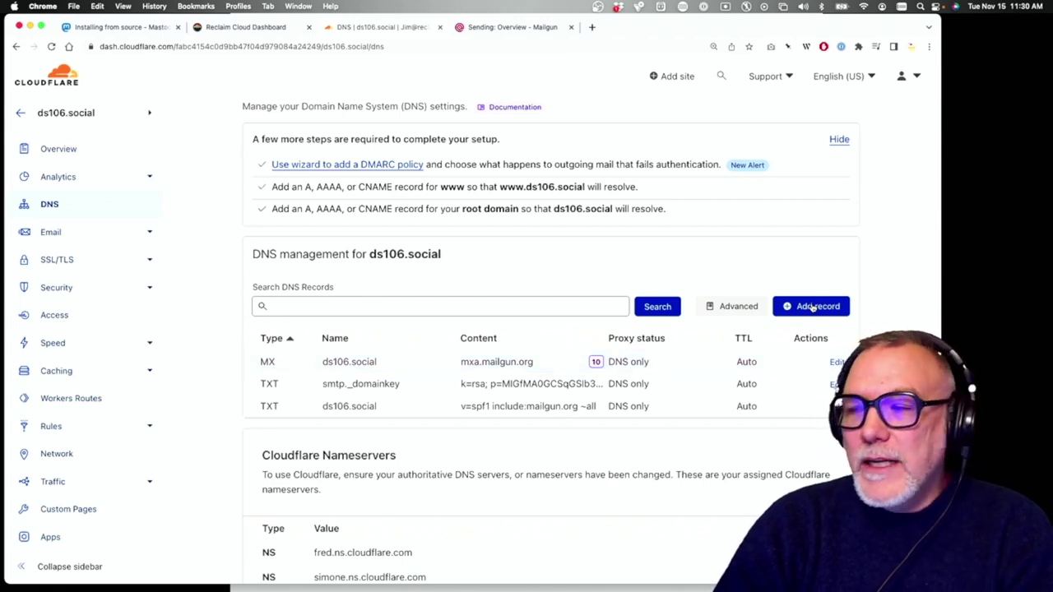
Start a new record named ds106.social with mxb.mailgun.org entered as its value
left_click(813, 306)
left_click(512, 373)
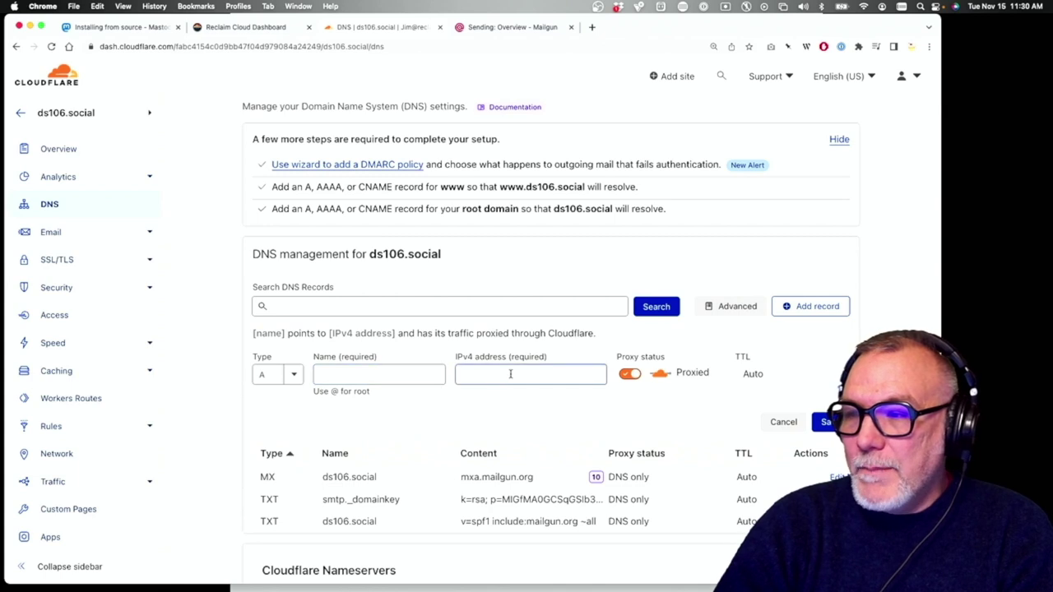
key("super+v")
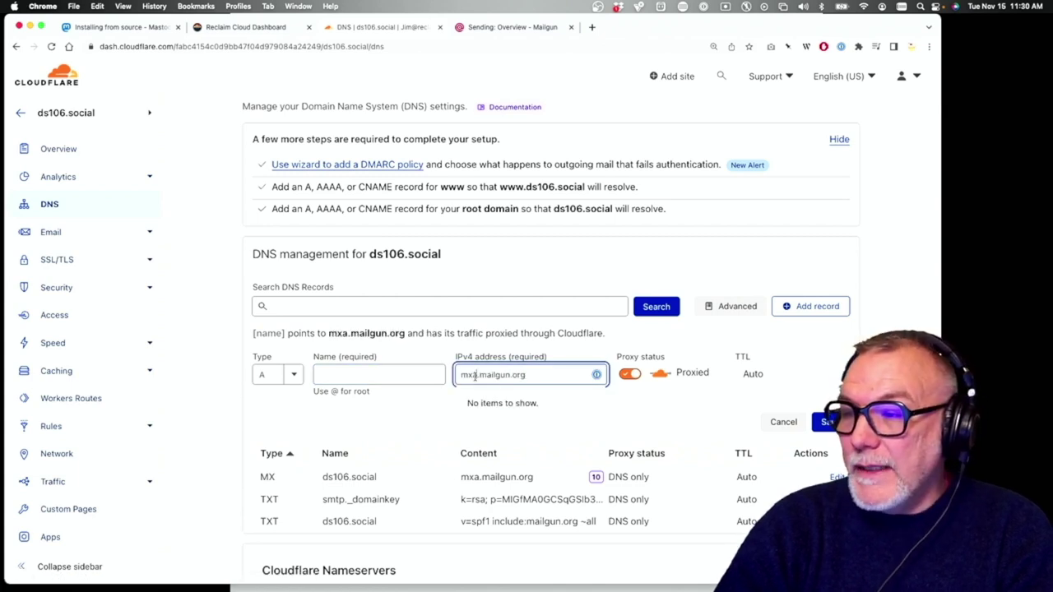
key("BackSpace")
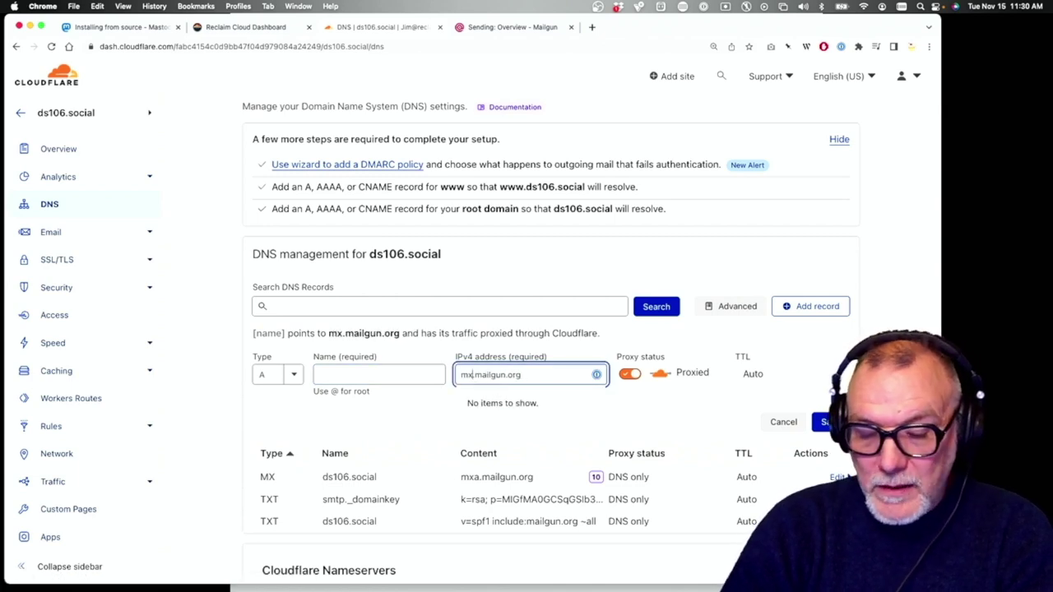
type("b")
left_click(402, 375)
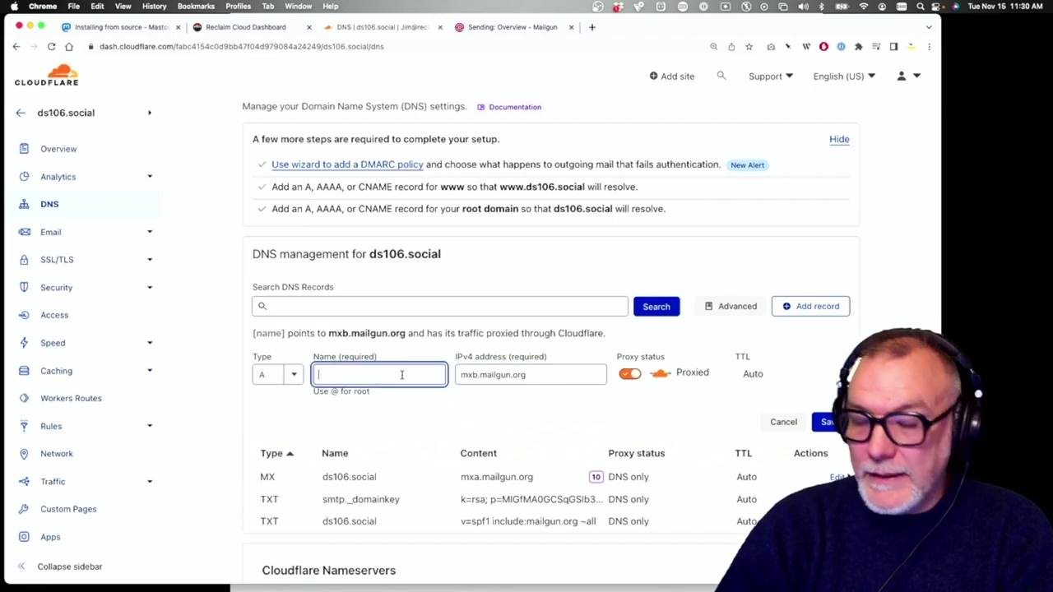
type("ds106.")
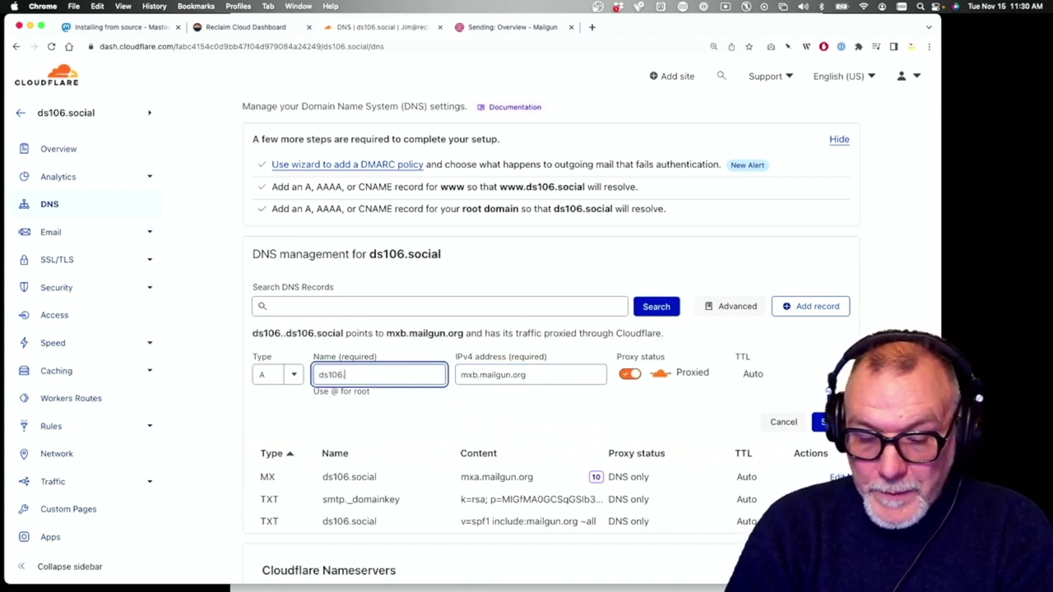
type("social")
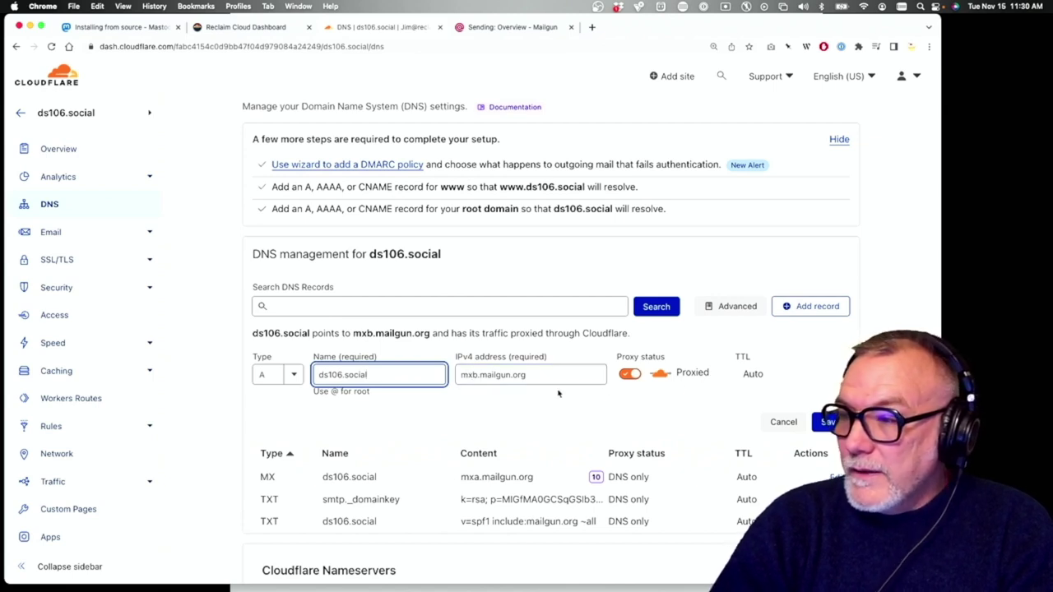
Change the type to MX, enter mxb.mailgun.org as mail server at priority 10, and save
left_click(290, 375)
scroll(284, 448, "down", 5)
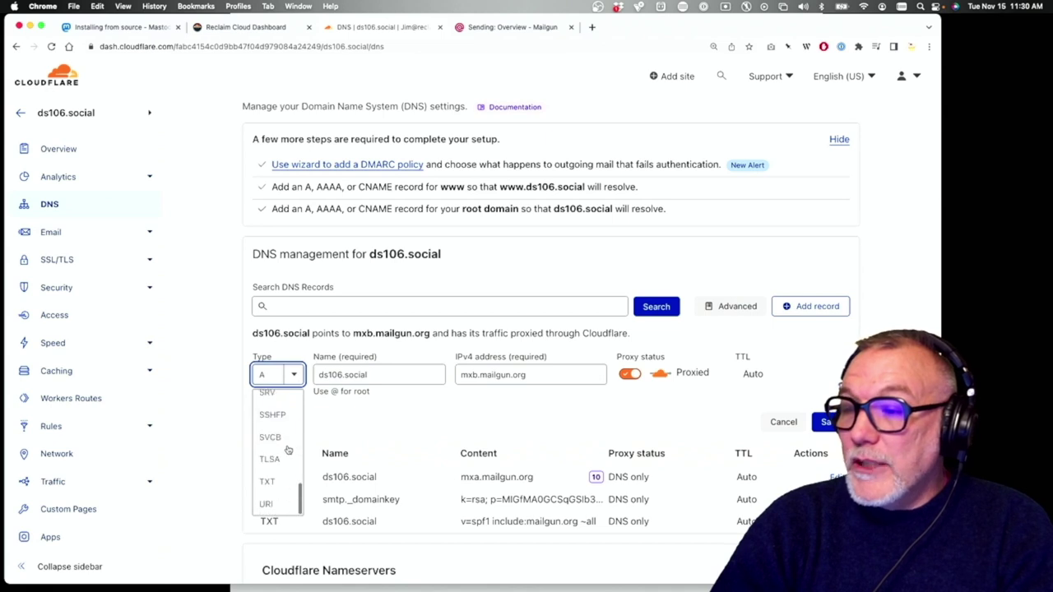
scroll(288, 449, "up", 4)
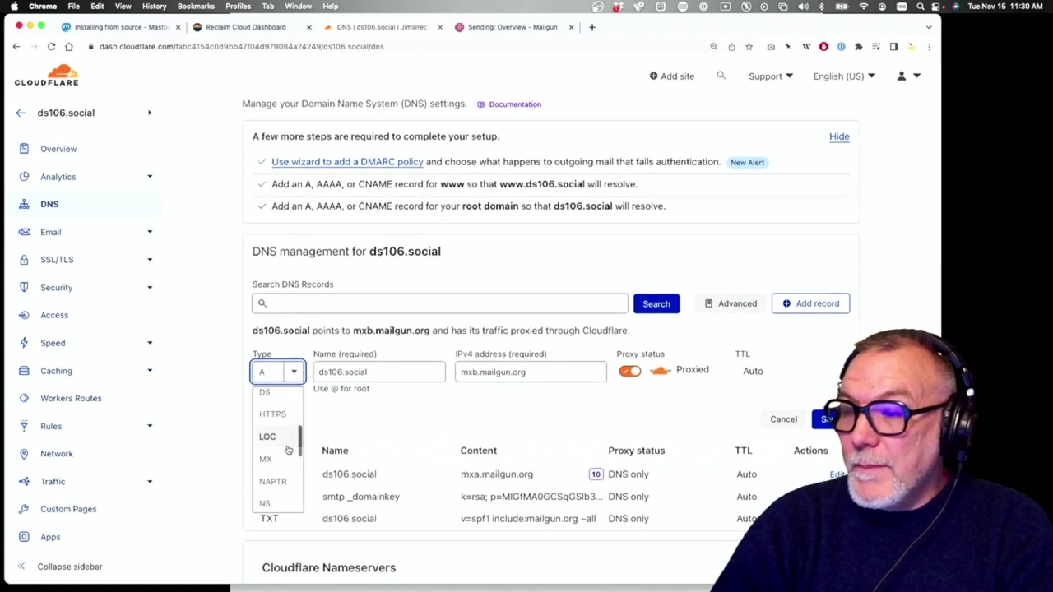
left_click(283, 457)
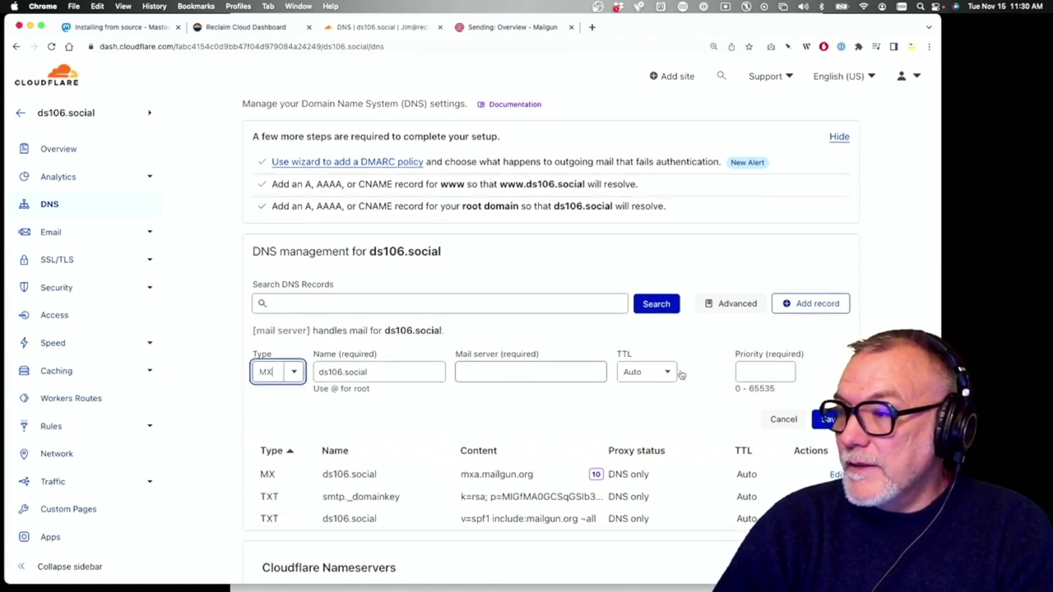
left_click(753, 371)
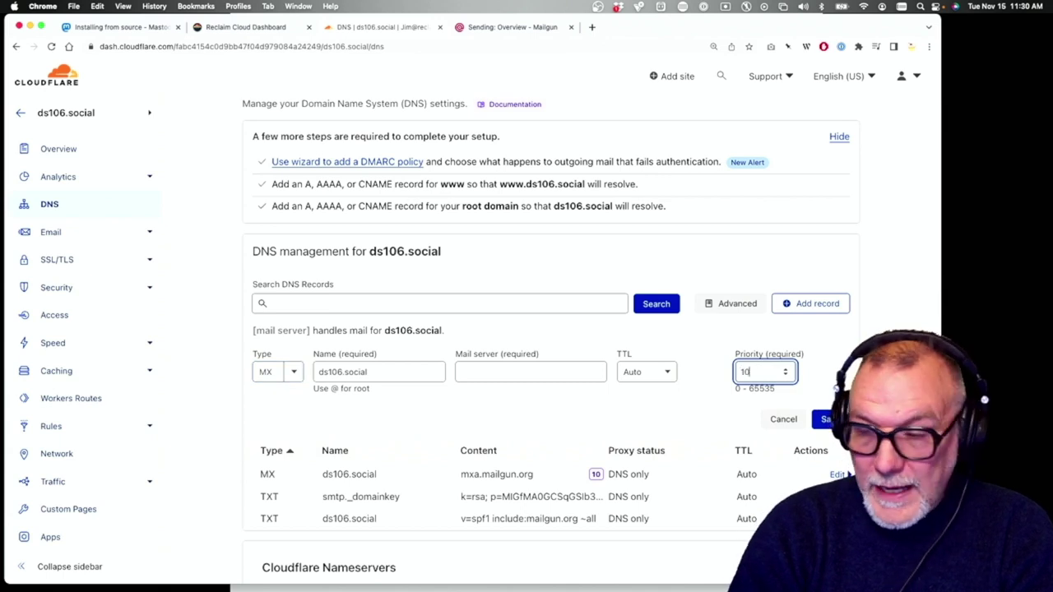
left_click(529, 371)
key("super+v")
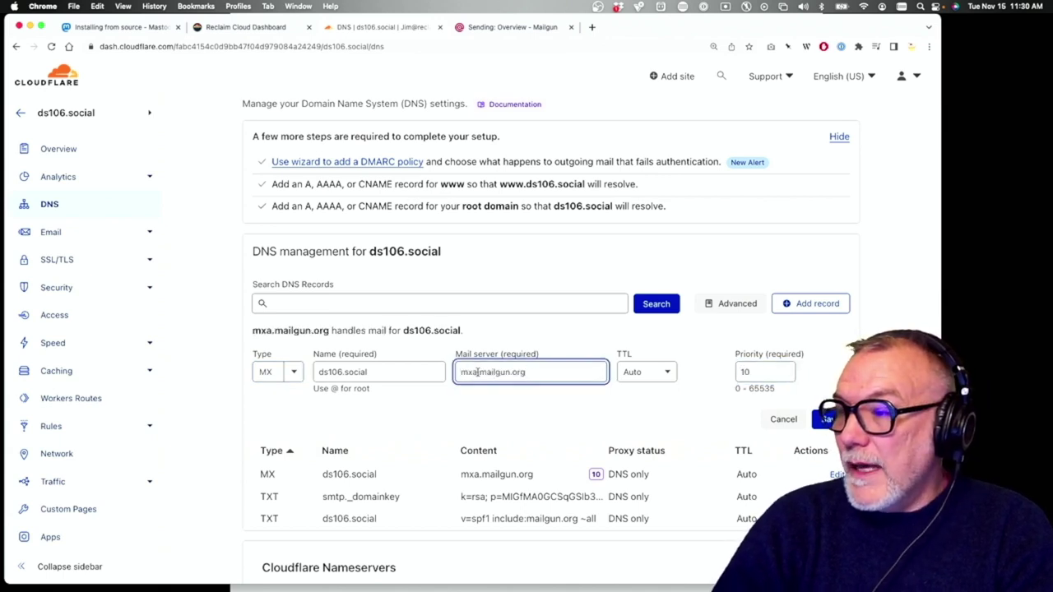
left_click(476, 373)
key("BackSpace")
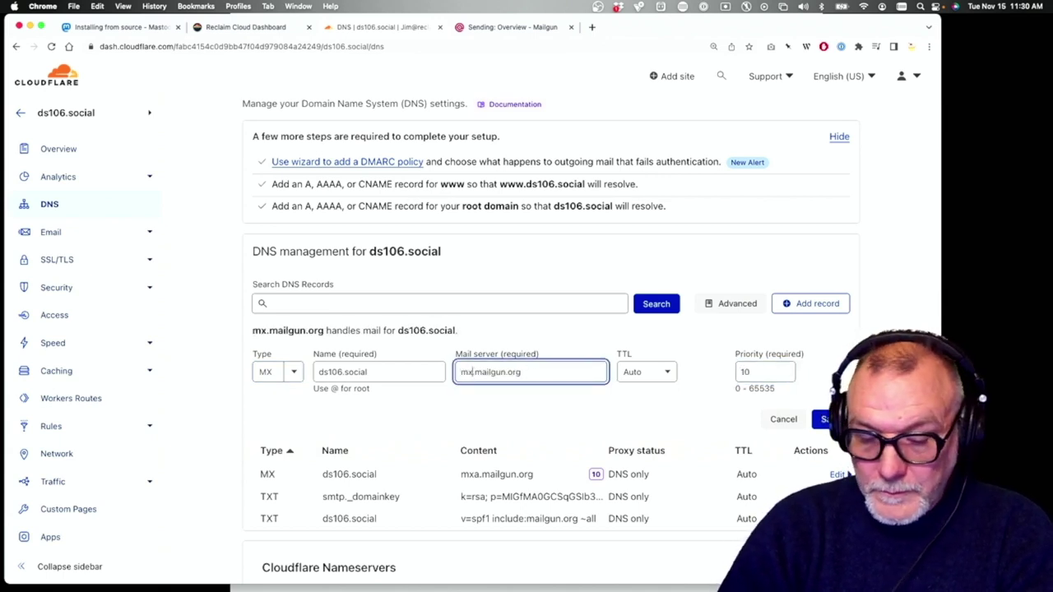
type("b")
left_click(580, 413)
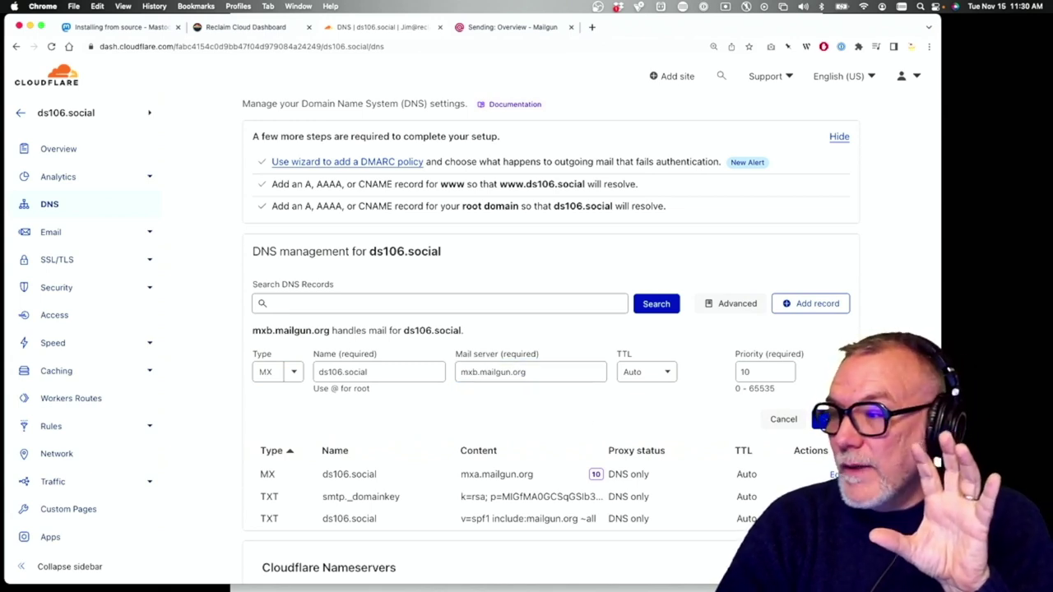
left_click(825, 418)
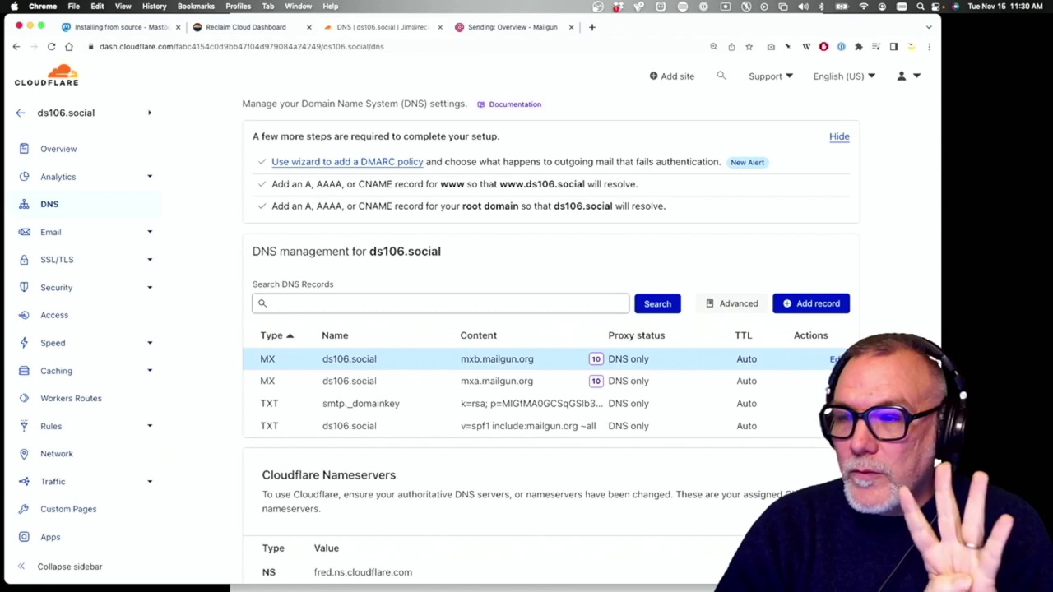
Copy the CNAME target mailgun.org from Mailgun's DNS records and return to Cloudflare
left_click(490, 28)
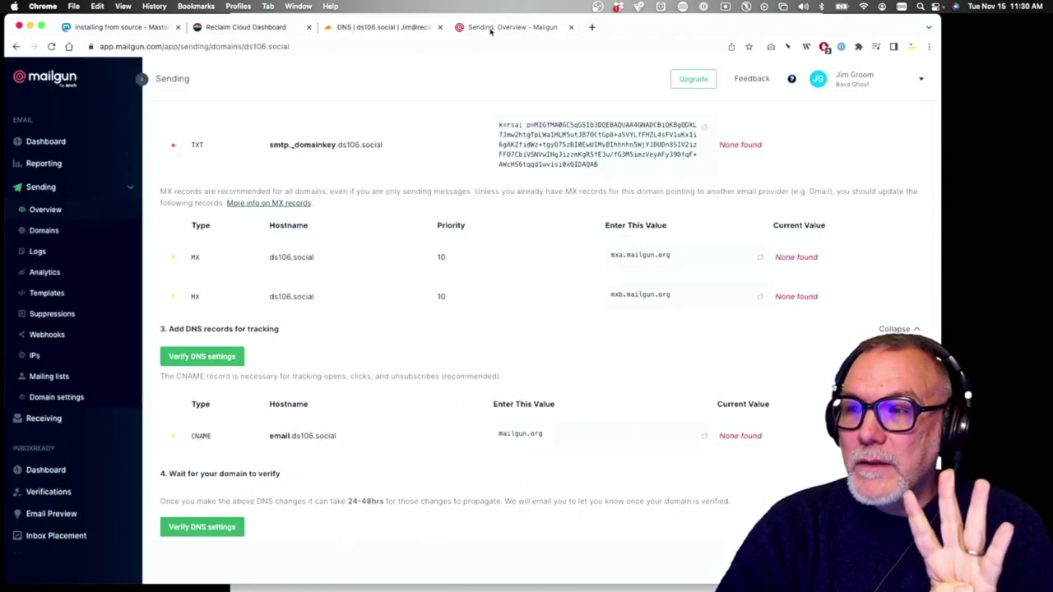
scroll(362, 222, "up", 2)
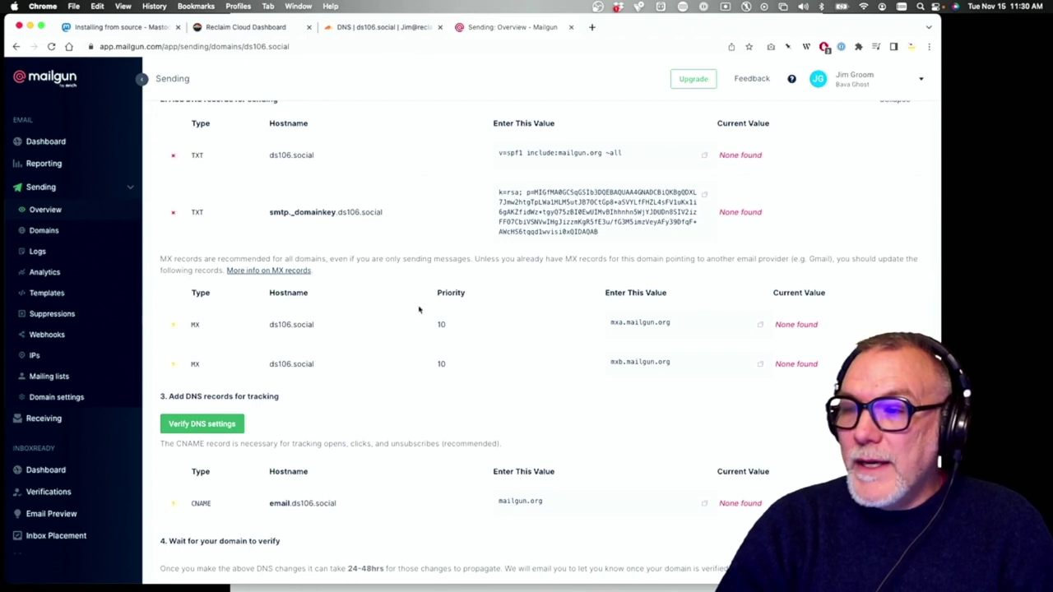
scroll(441, 363, "down", 3)
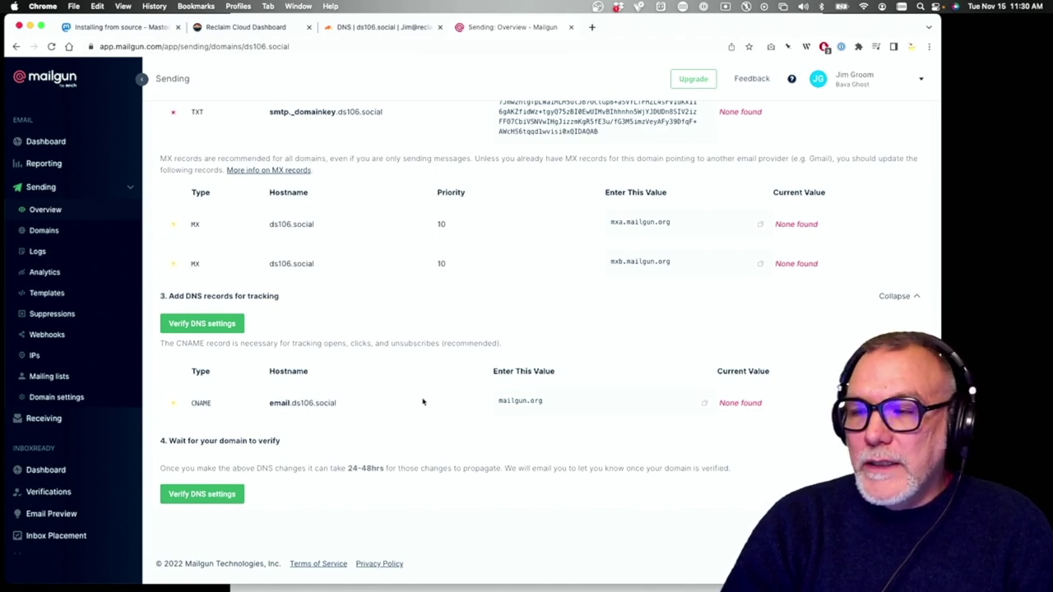
left_click(705, 405)
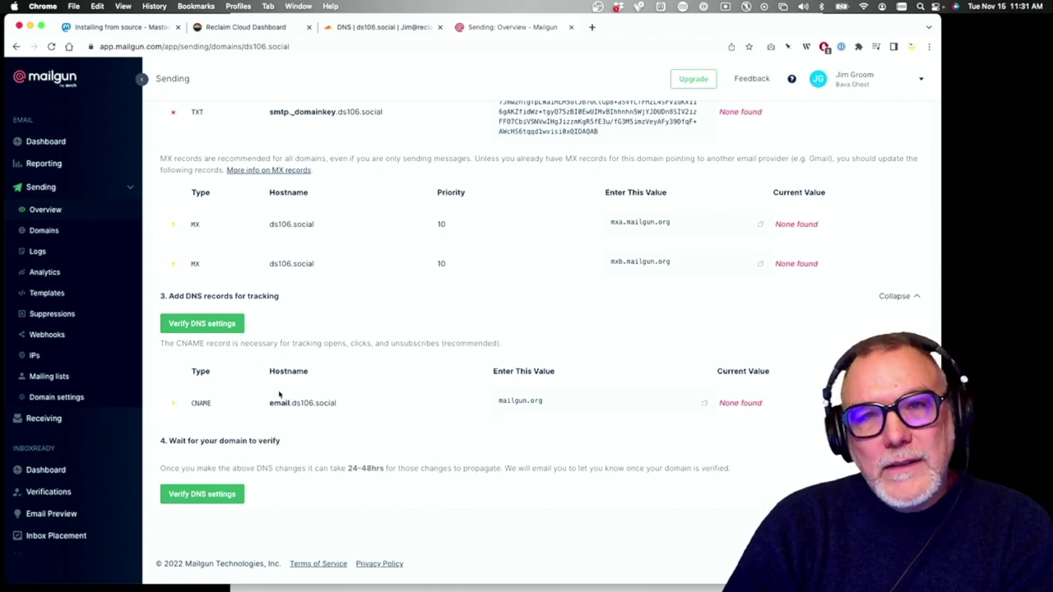
left_click(419, 31)
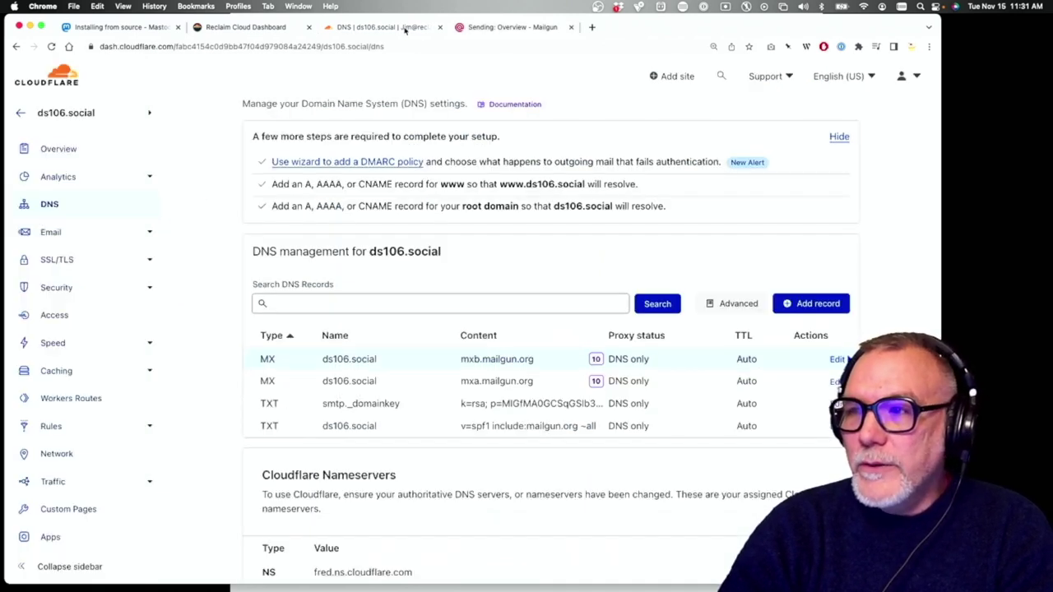
Add a CNAME record email.ds106.social targeting mailgun.org, then switch back to Mailgun
scroll(312, 181, "up", 1)
scroll(387, 298, "down", 1)
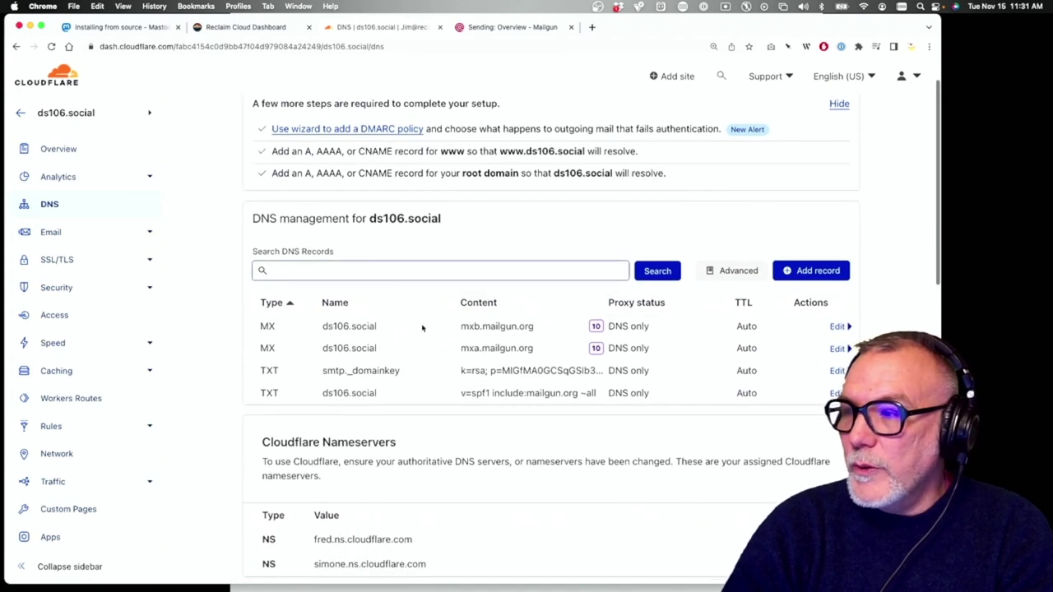
left_click(810, 272)
left_click(293, 338)
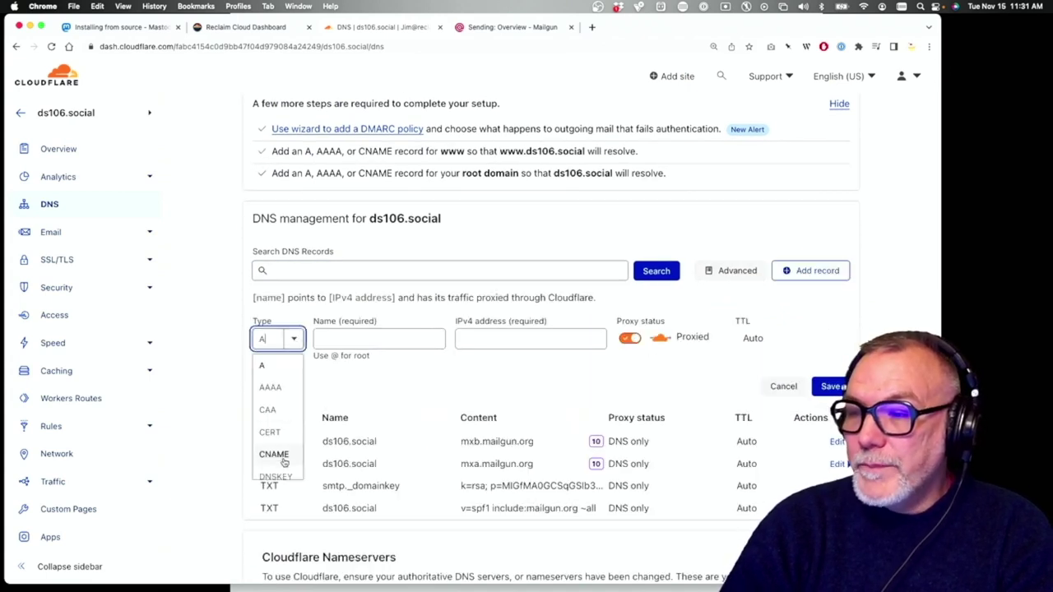
left_click(276, 455)
left_click(339, 332)
type("ema")
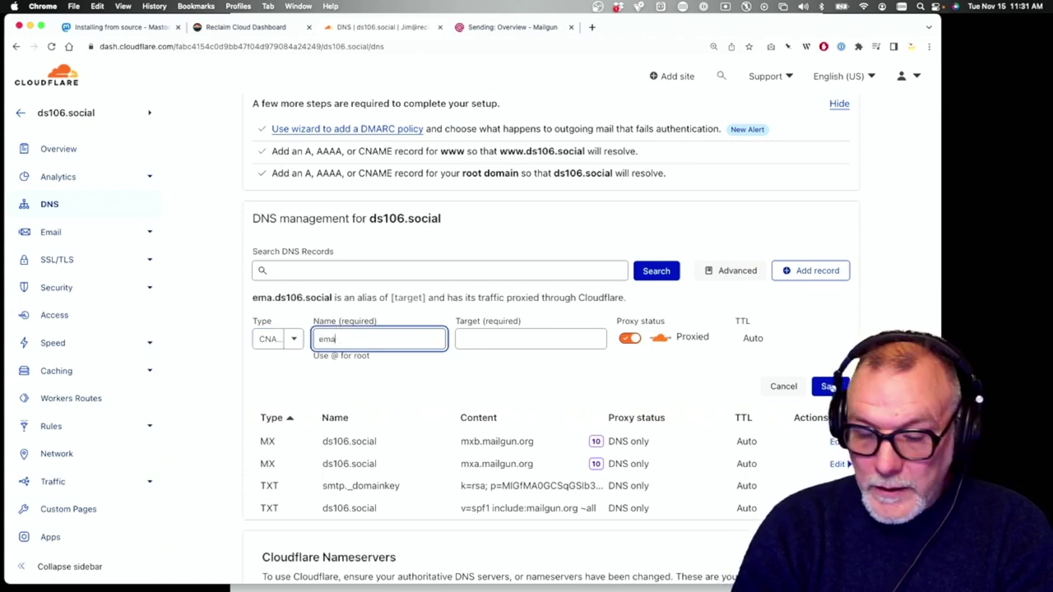
type("il.ds106.social")
left_click(481, 340)
key("super+v")
key("shift+Tab")
key("shift+Tab")
key("shift+Tab")
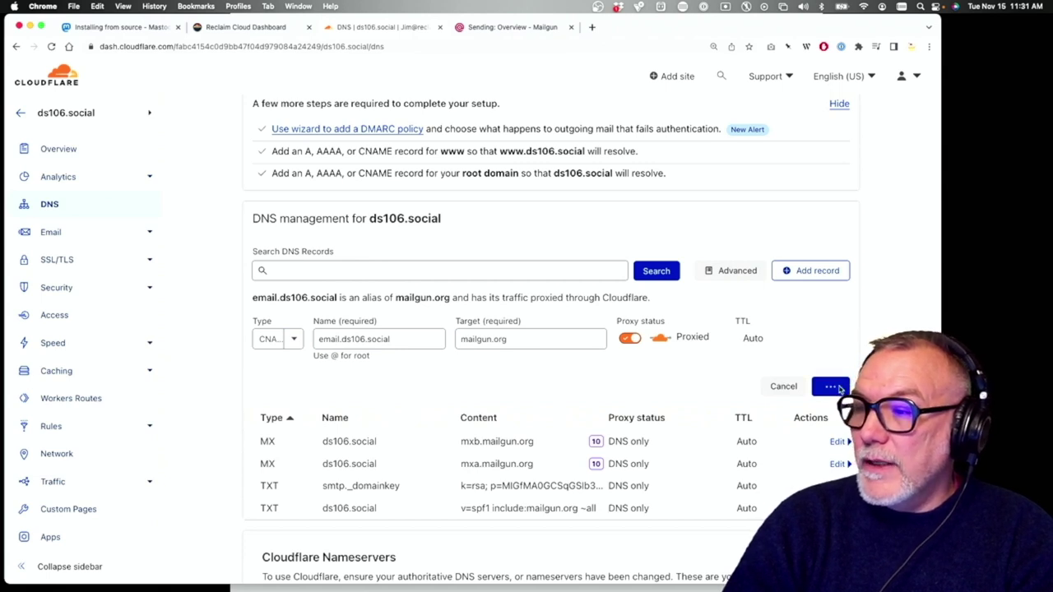
left_click(512, 29)
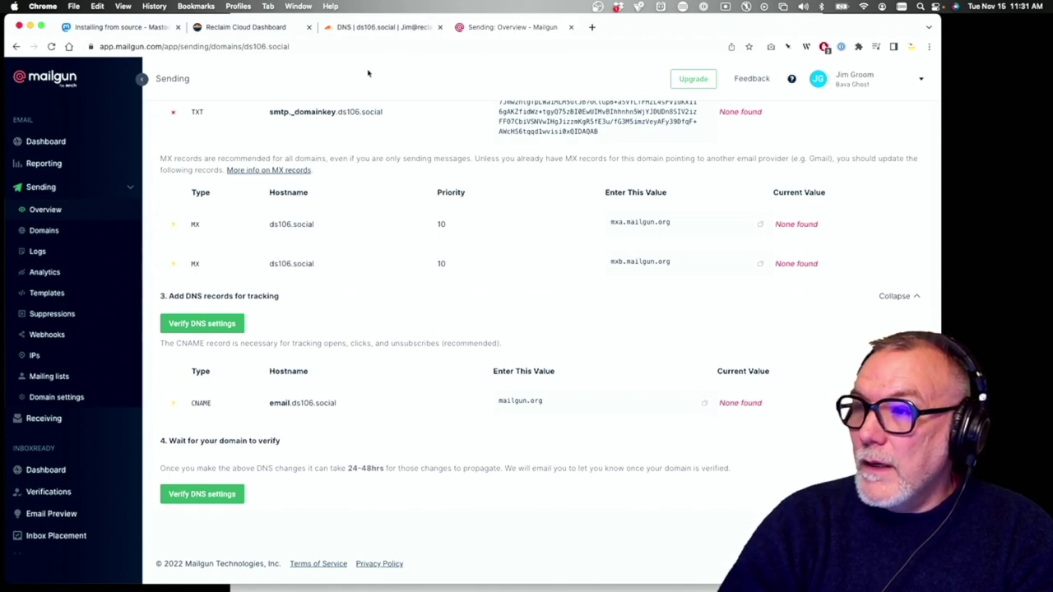
Compare the records entered in Cloudflare against Mailgun's required DNS records
left_click(394, 29)
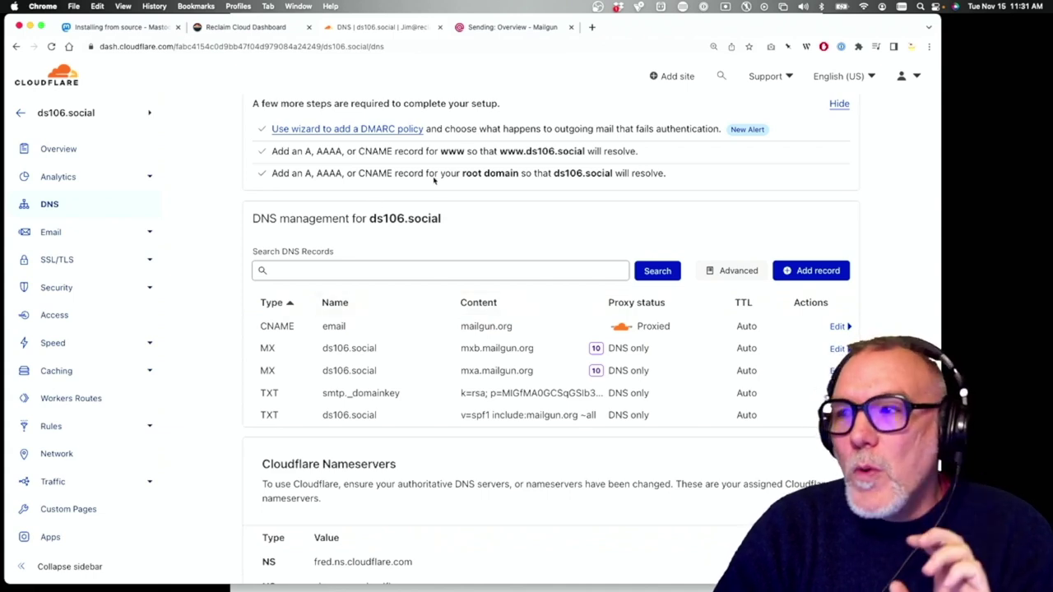
left_click(518, 29)
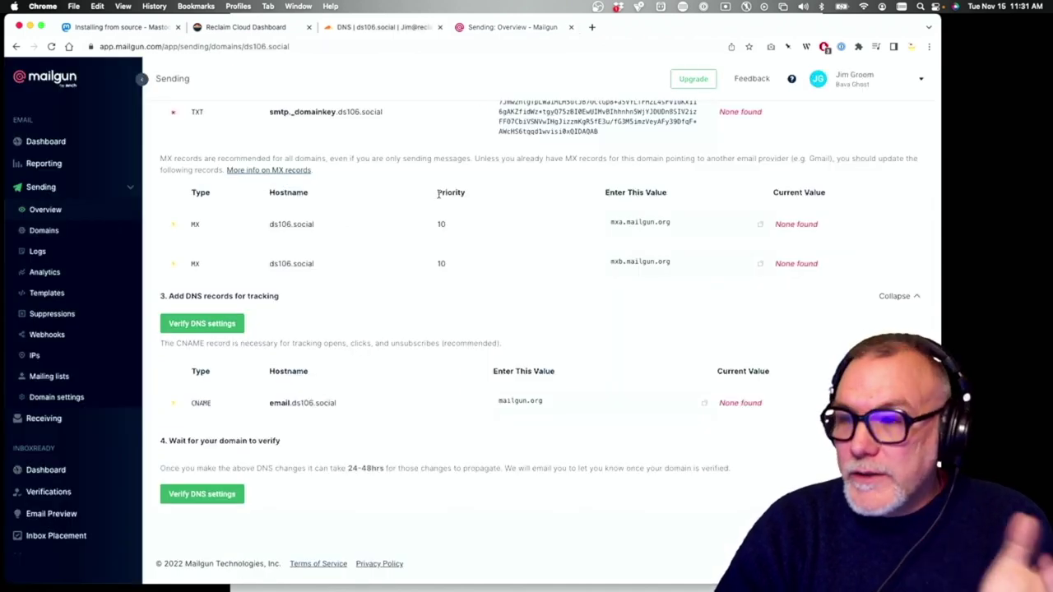
scroll(438, 195, "up", 3)
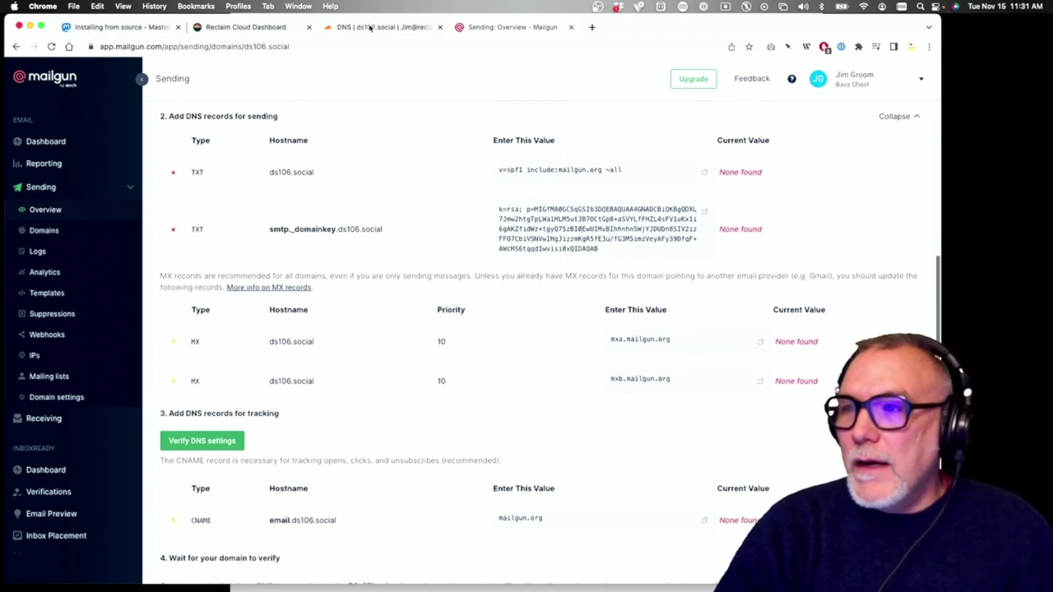
left_click(371, 28)
left_click(502, 32)
scroll(482, 141, "down", 3)
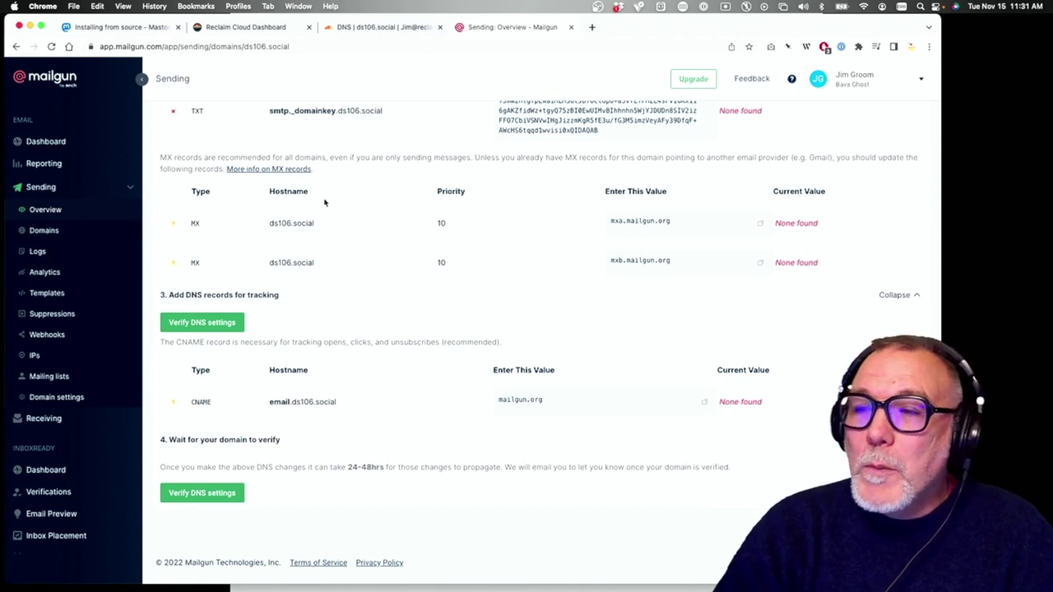
scroll(325, 204, "up", 5)
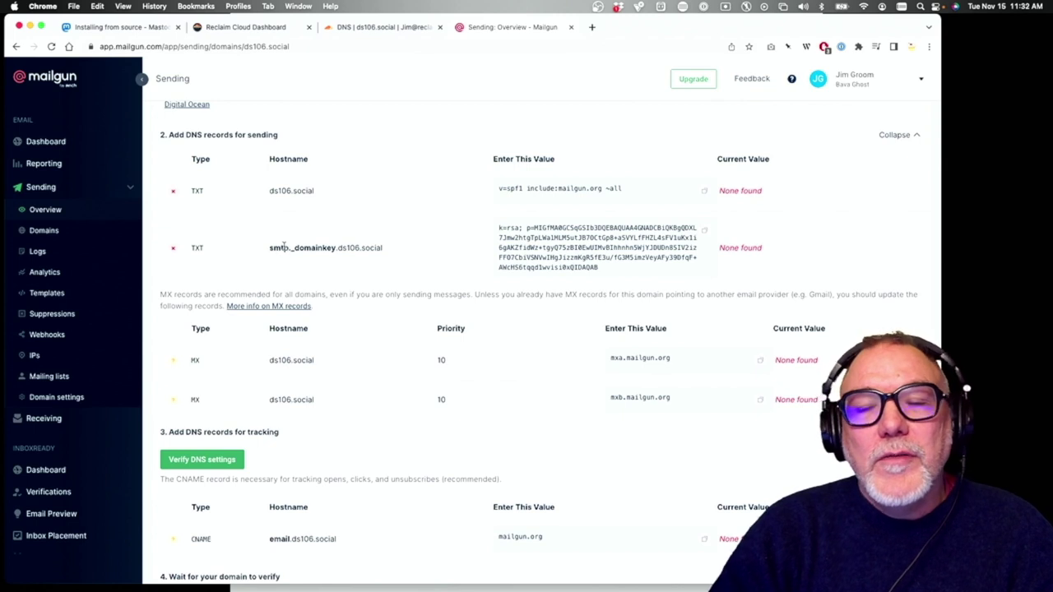
Verify DNS settings in Mailgun, confirming DKIM and both MX records are found, checking Cloudflare
left_click(217, 461)
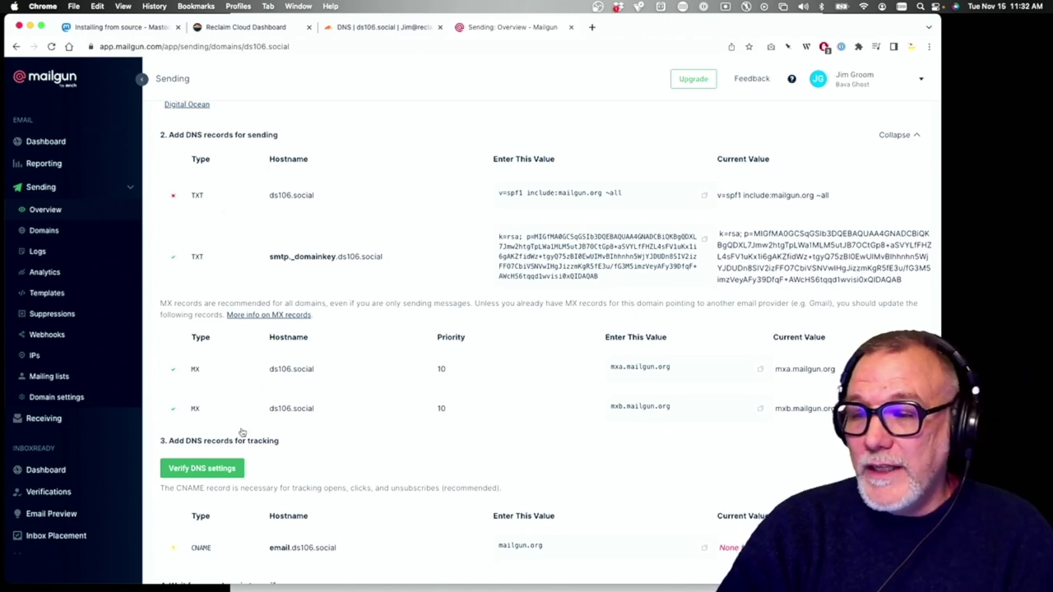
scroll(242, 431, "down", 1)
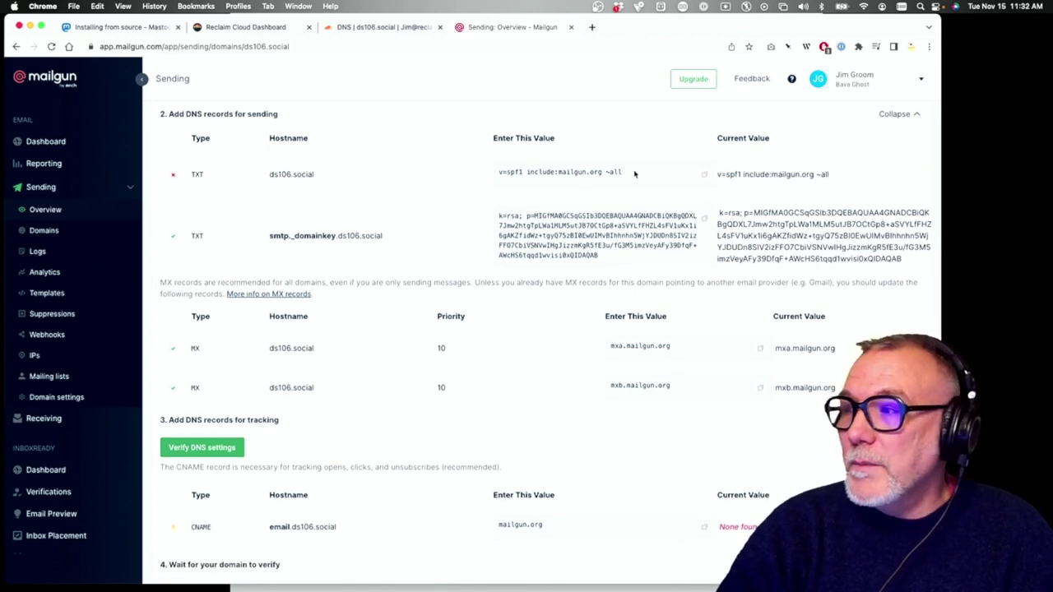
scroll(724, 189, "up", 1)
scroll(741, 205, "up", 2)
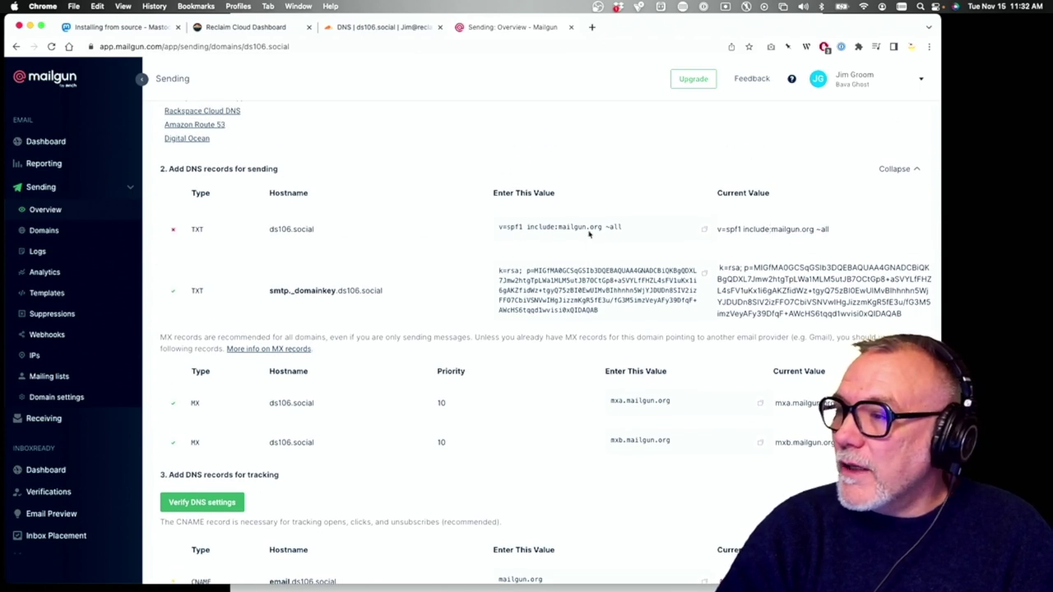
left_click(372, 27)
scroll(357, 394, "down", 1)
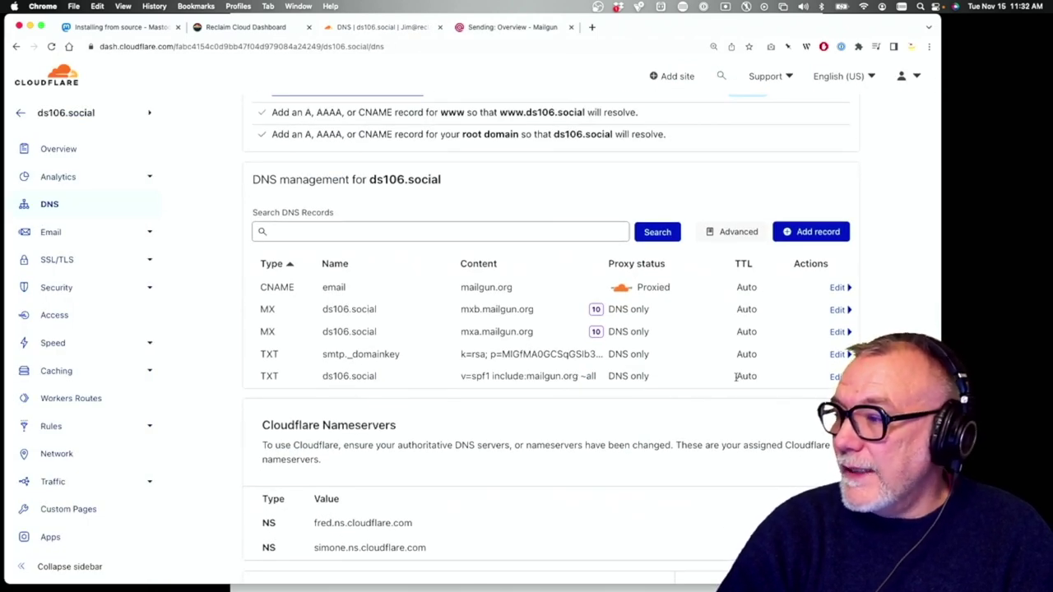
left_click(520, 28)
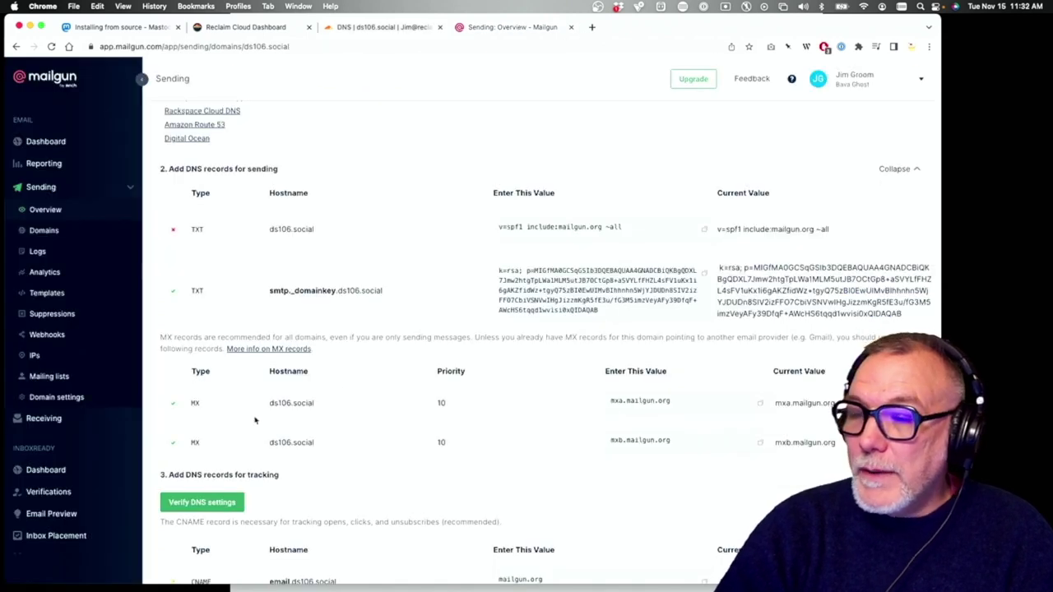
Re-run DNS verification, then open ds106.social's Domain settings via Sending > Domains
left_click(206, 502)
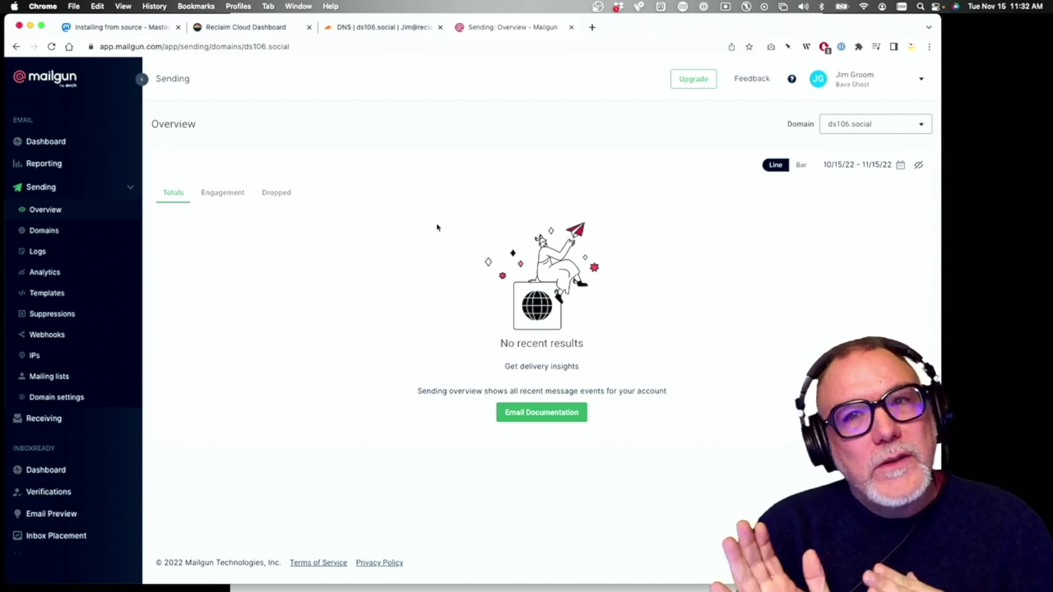
left_click(84, 399)
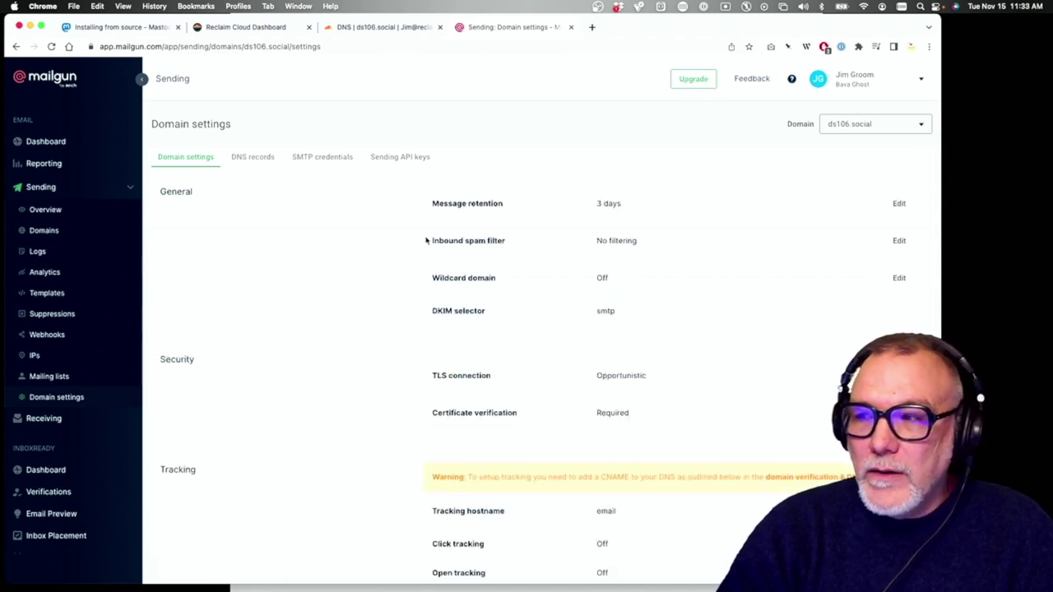
scroll(256, 397, "down", 1)
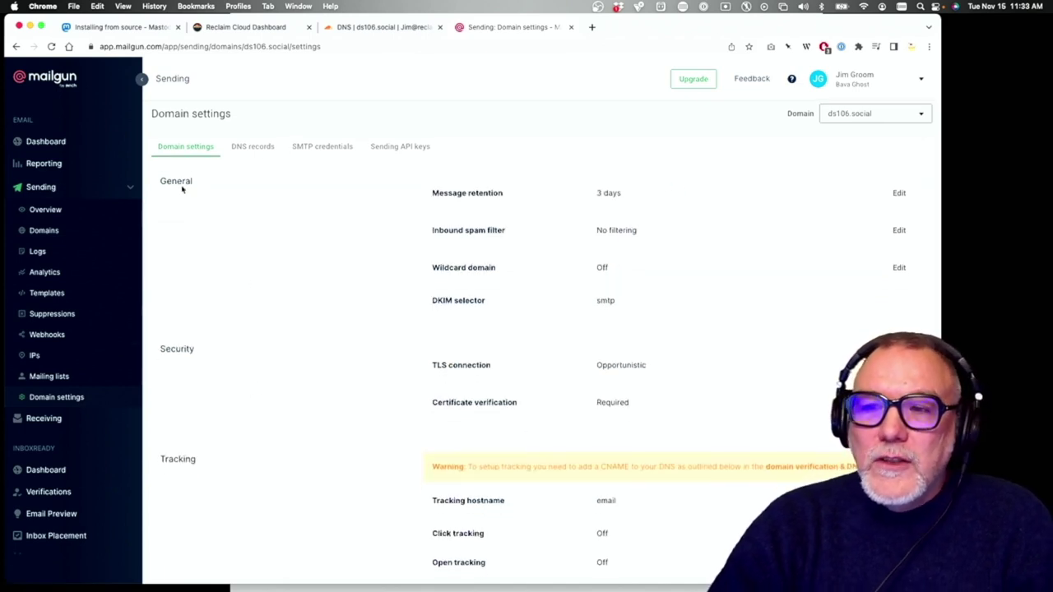
left_click(45, 188)
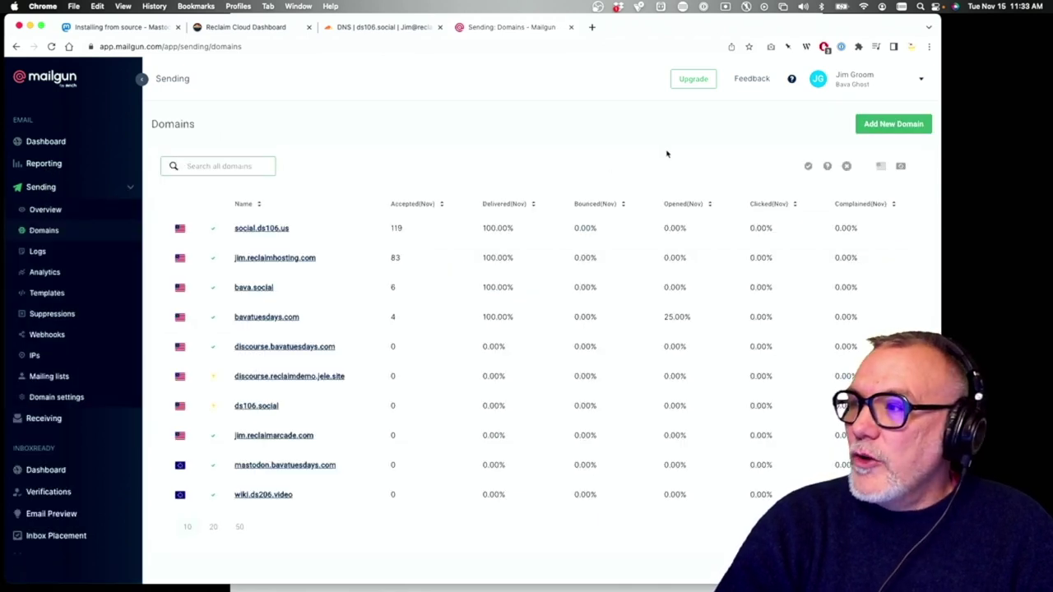
scroll(275, 329, "down", 2)
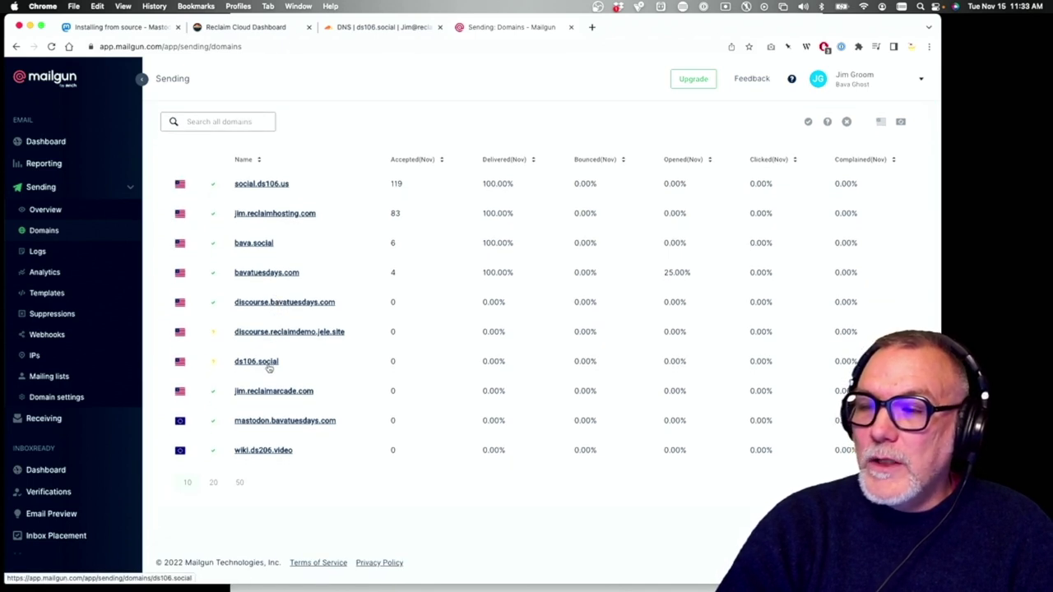
left_click(268, 366)
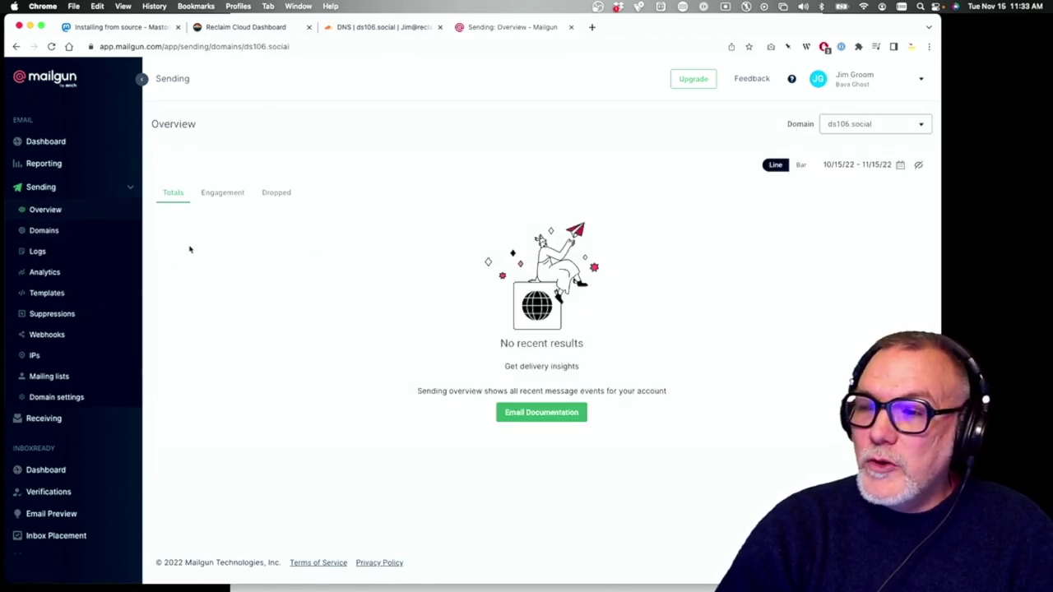
left_click(73, 400)
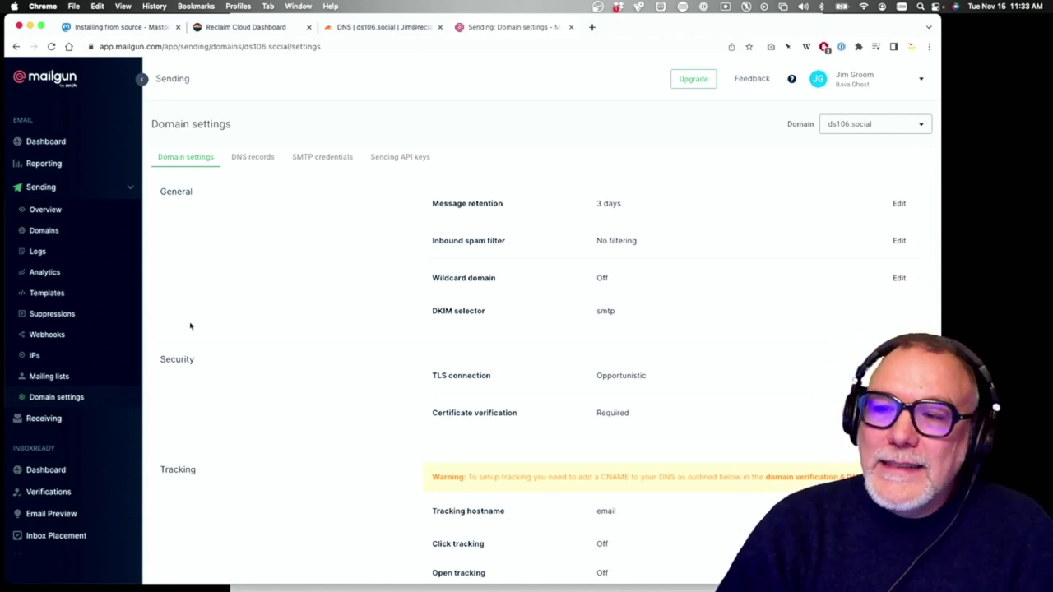
Check SPF, DKIM and MX show verified under DNS records, then open the SMTP credentials
left_click(253, 156)
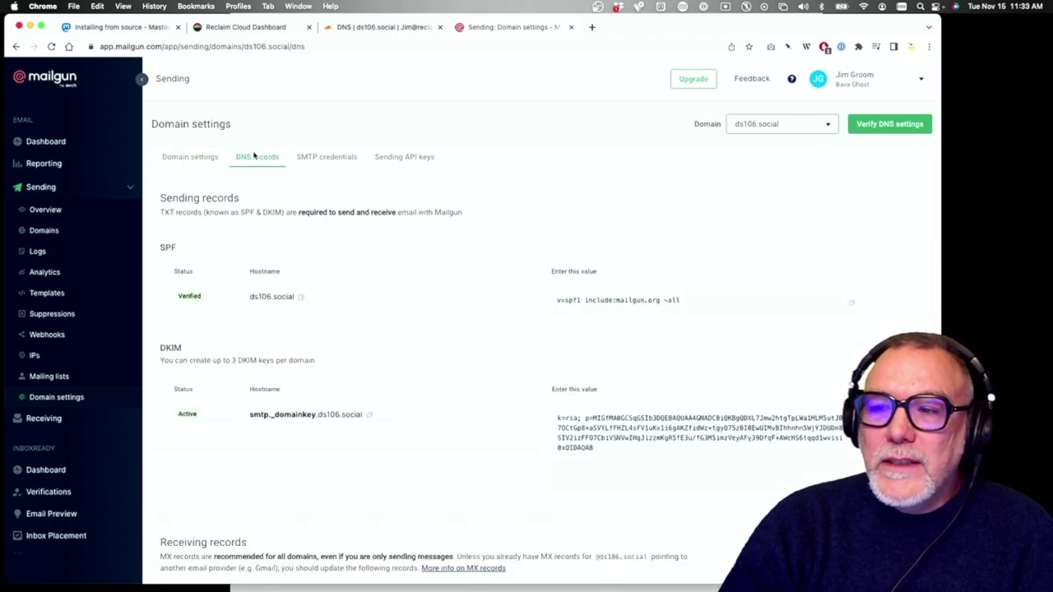
scroll(312, 325, "down", 5)
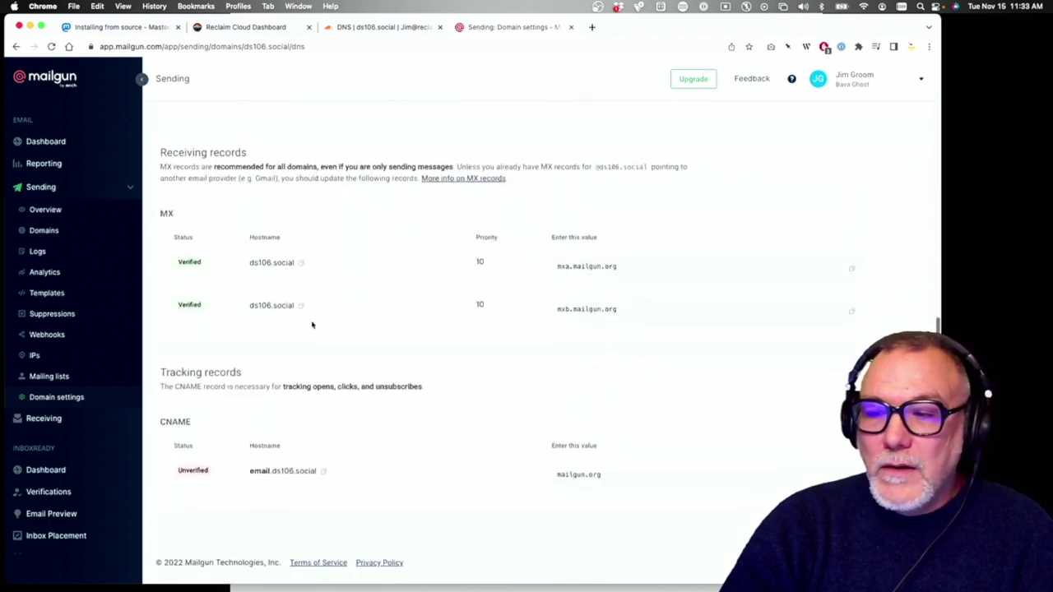
scroll(311, 325, "up", 5)
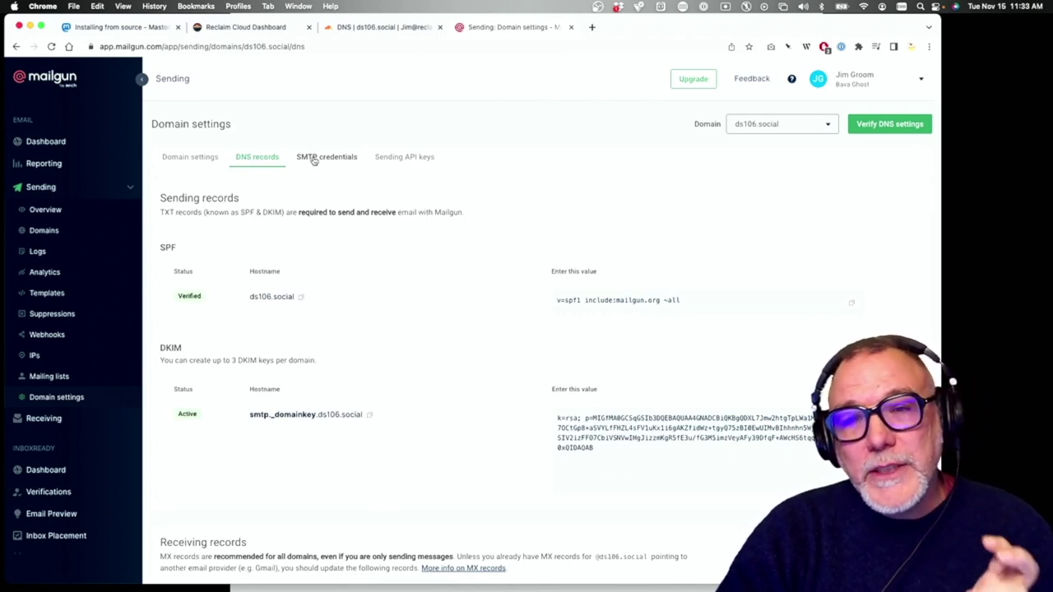
left_click(313, 158)
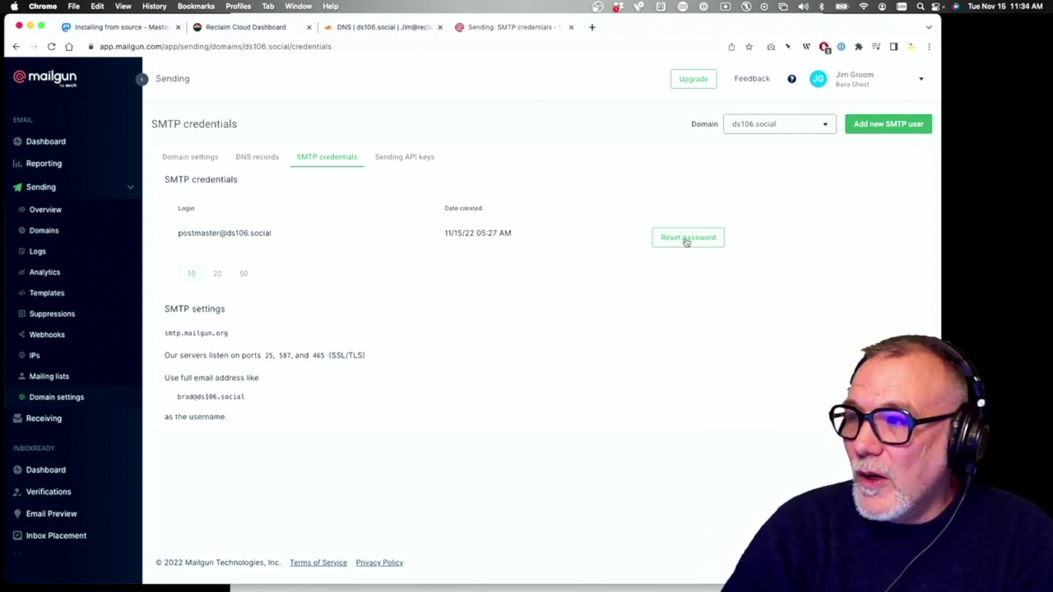
Reset the postmaster login's SMTP password and copy the newly generated password
left_click(686, 238)
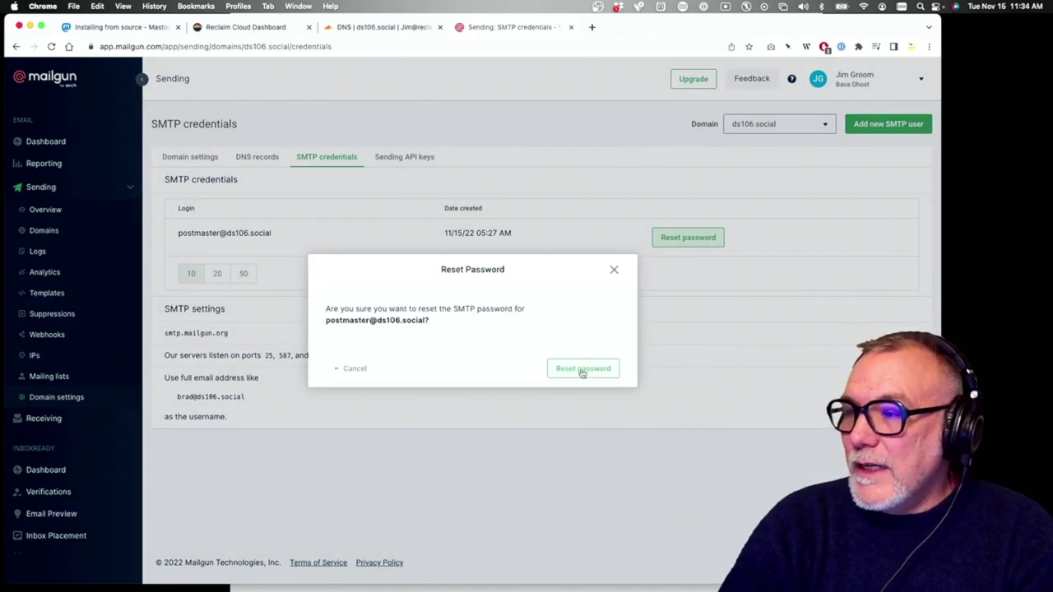
left_click(584, 371)
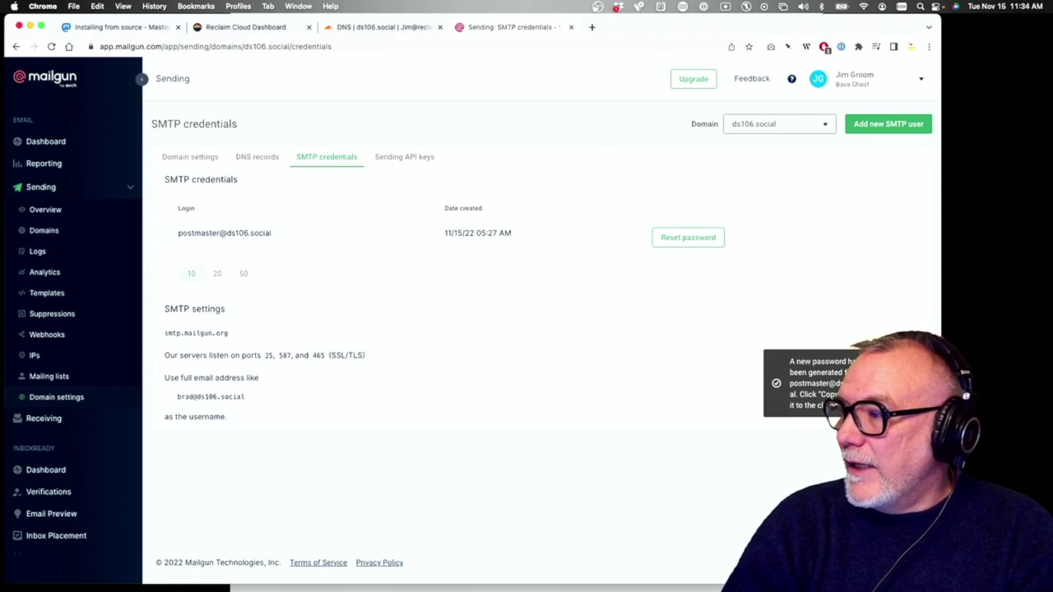
left_click(904, 384)
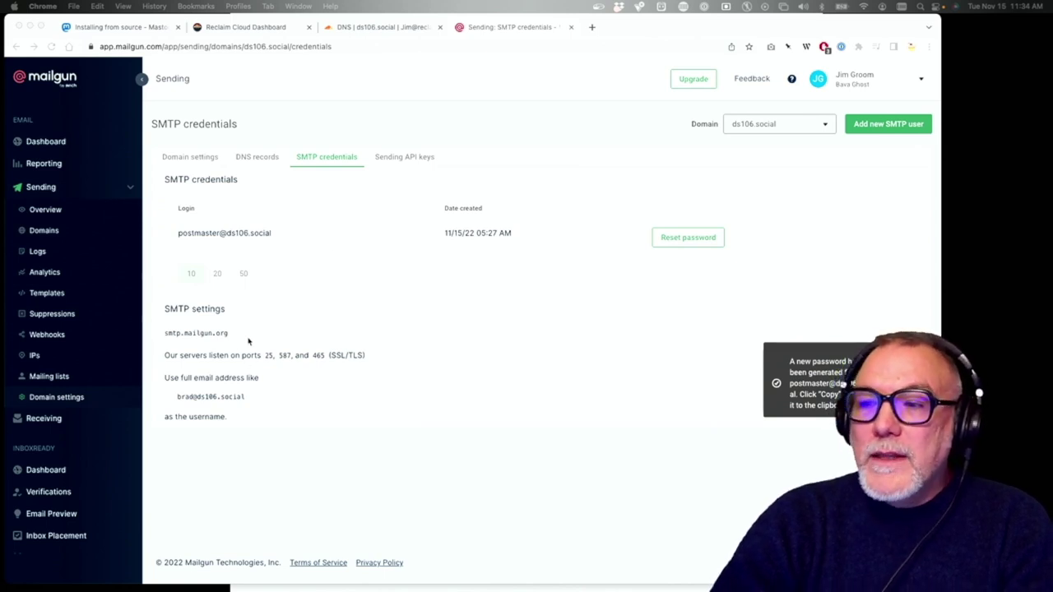
Copy the SMTP server hostname smtp.mailgun.org and switch over to the AWS console
left_click_drag(239, 334, 164, 331)
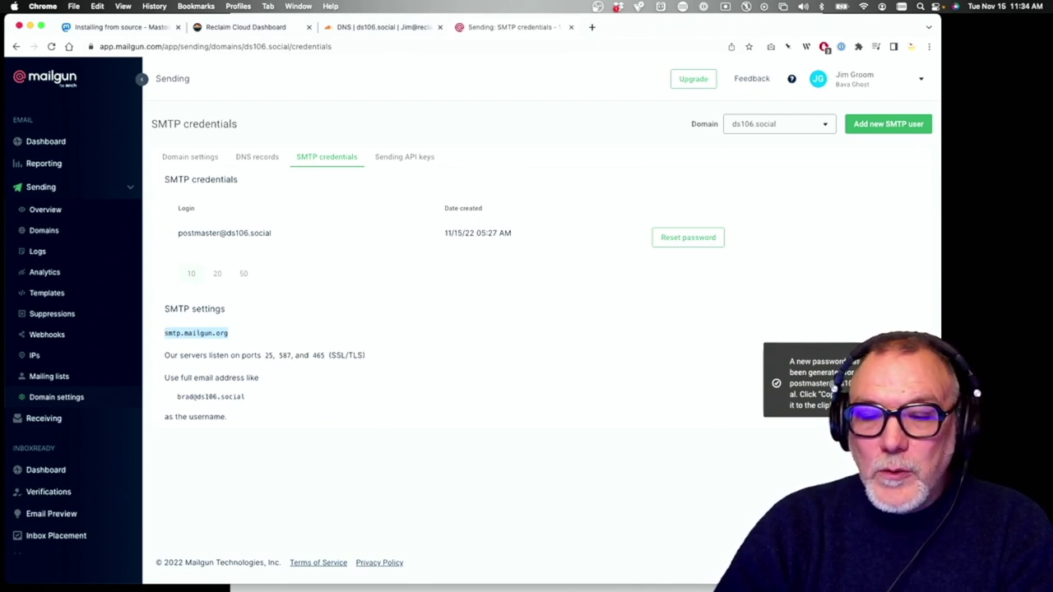
key("super+Tab")
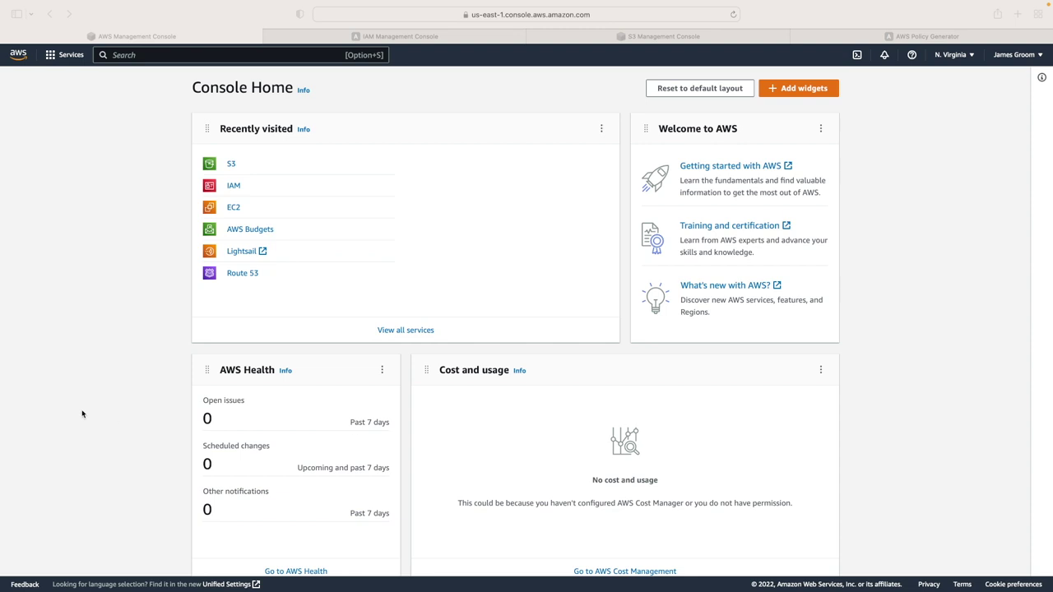
Bring the AWS console window forward and show the IAM dashboard with 10 users and 2 roles
left_click(152, 172)
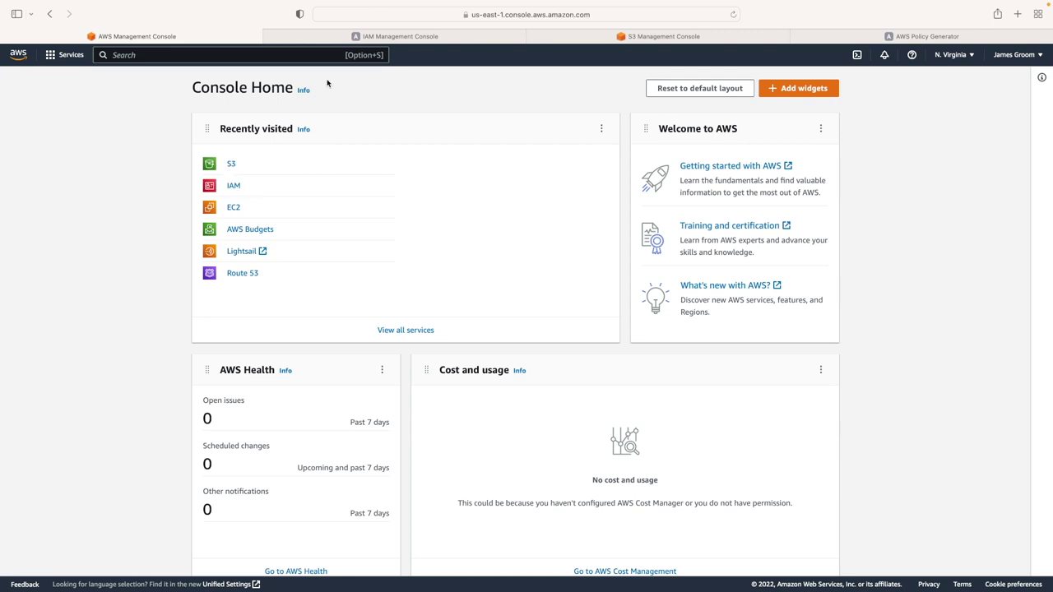
left_click(400, 38)
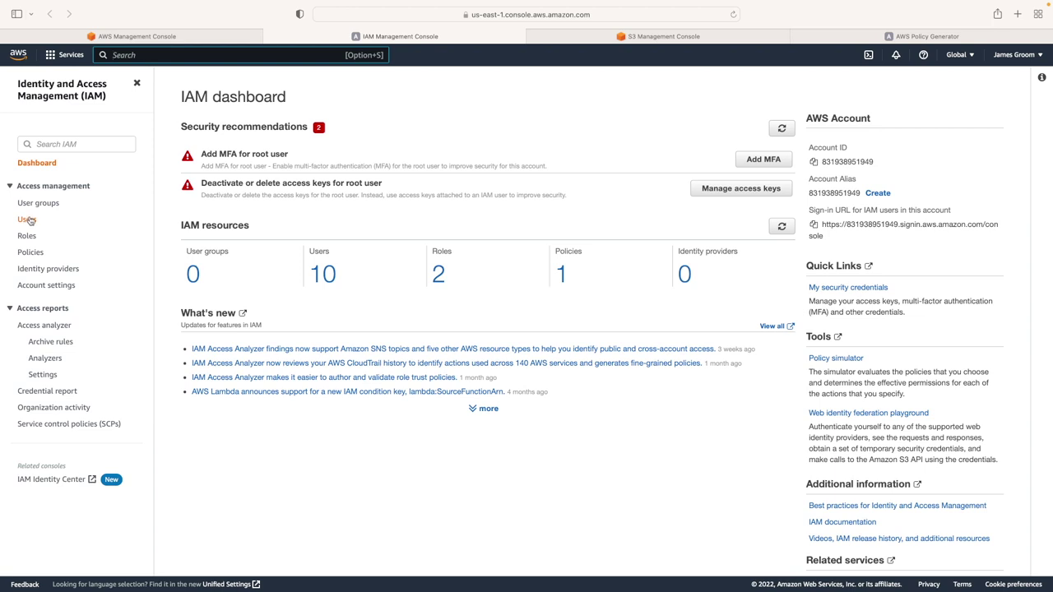
Go to the IAM Users list and start the Add user wizard
left_click(29, 220)
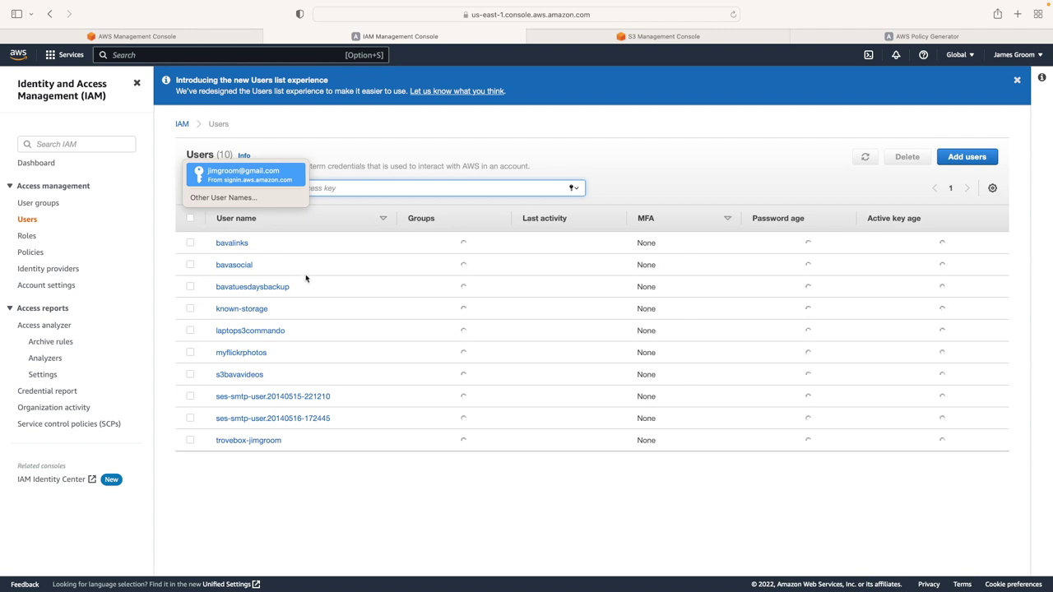
left_click(498, 156)
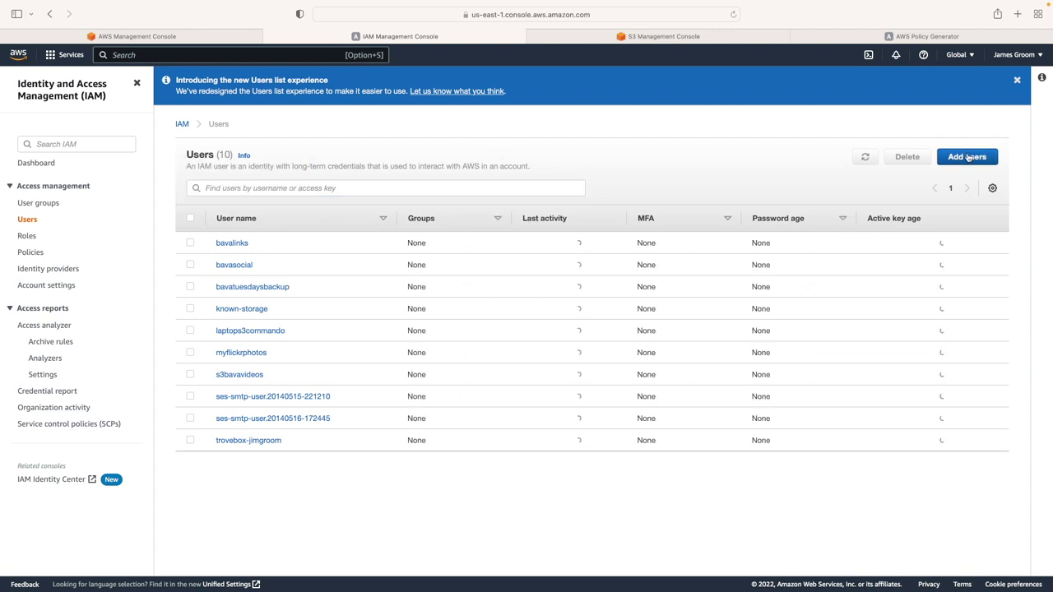
left_click(968, 158)
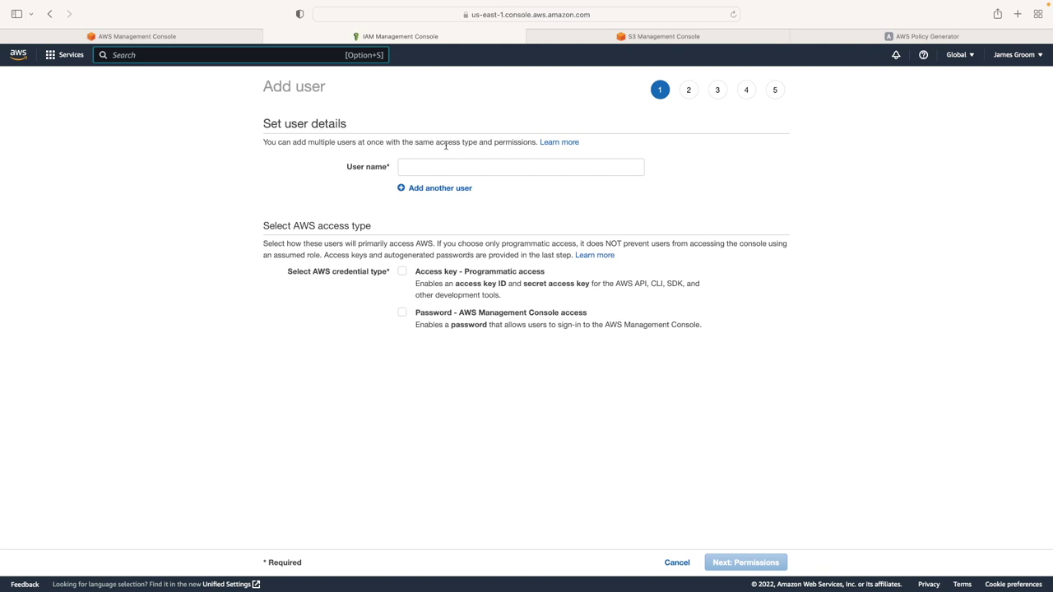
Name the user ds106social with programmatic access-key credentials and continue to permissions
left_click(449, 169)
type("bava")
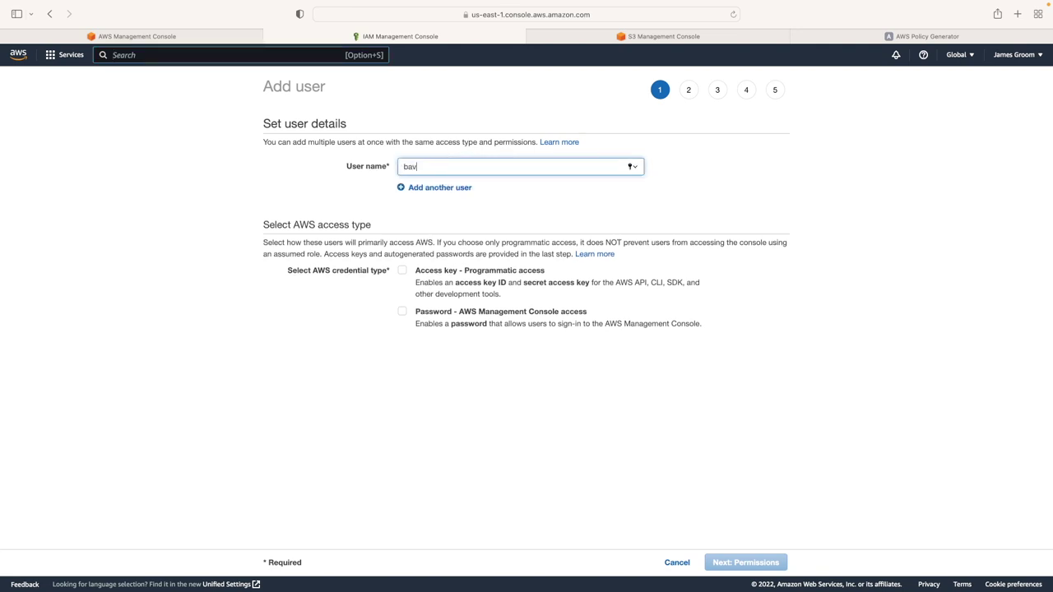
key("BackSpace")
key("BackSpace")
type("ds106socia")
left_click(402, 271)
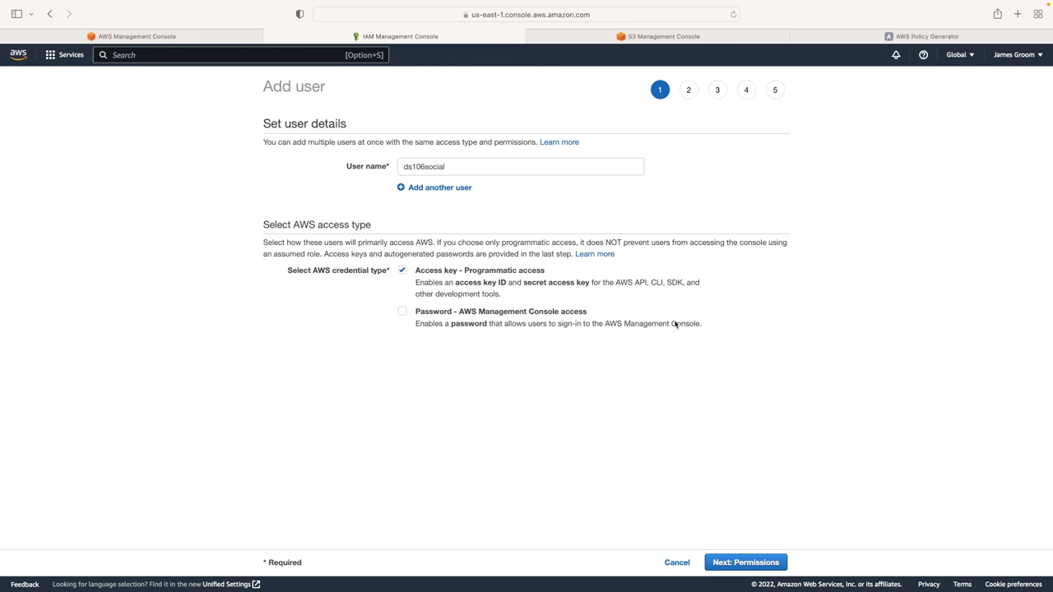
left_click(765, 568)
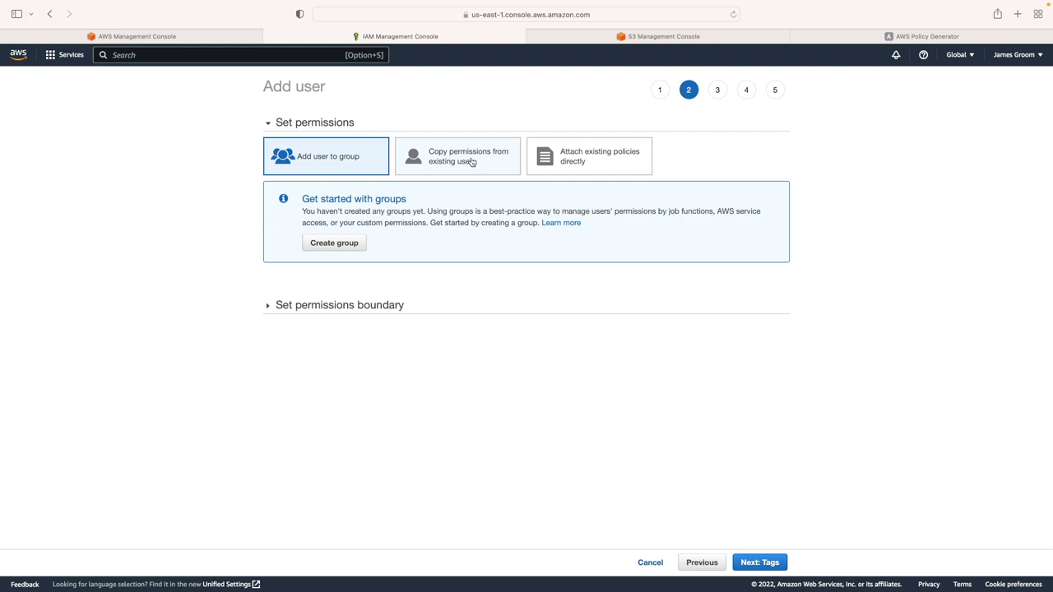
Copy permissions from the existing s3bavavideos user and continue to the tags step
left_click(472, 162)
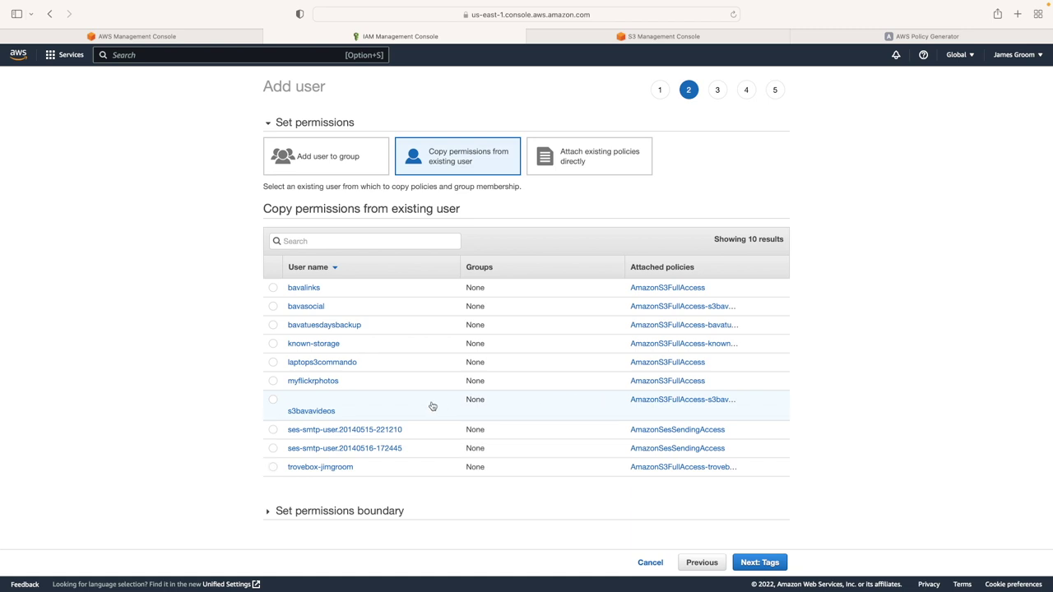
left_click(272, 400)
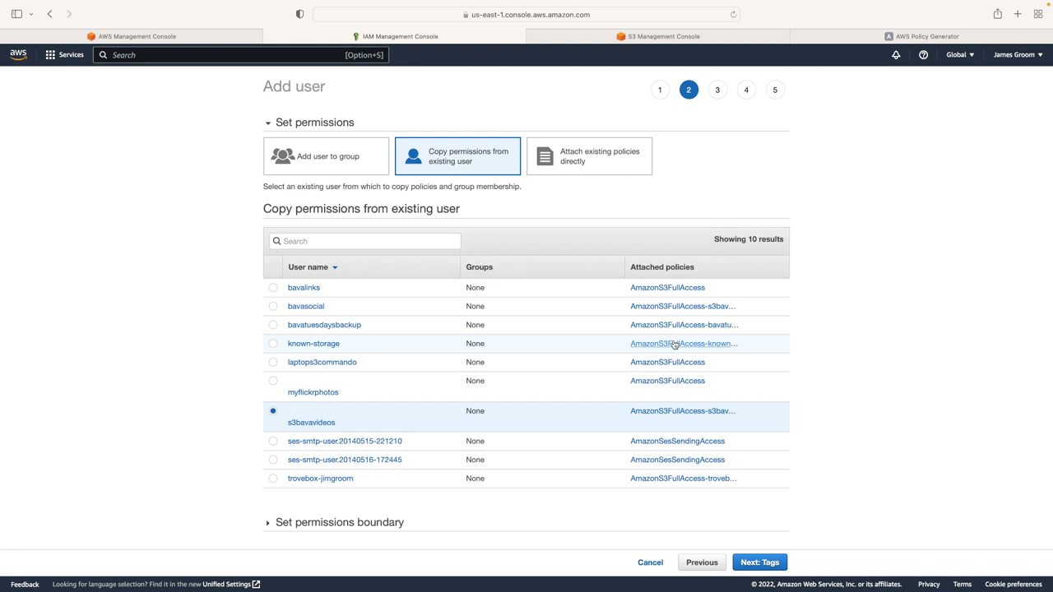
left_click(581, 155)
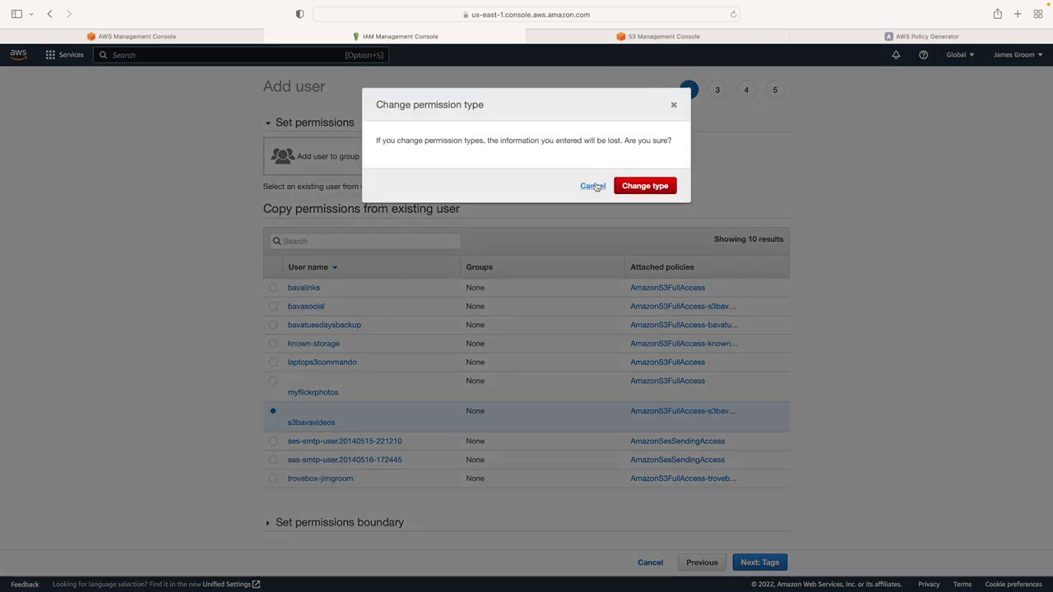
left_click(594, 185)
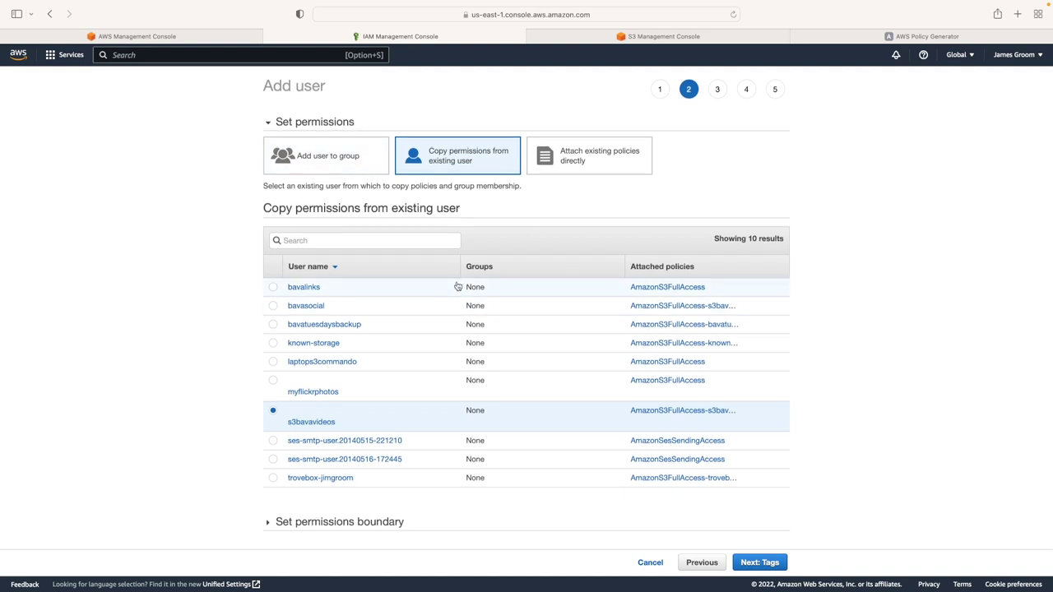
scroll(459, 286, "down", 1)
scroll(486, 296, "up", 1)
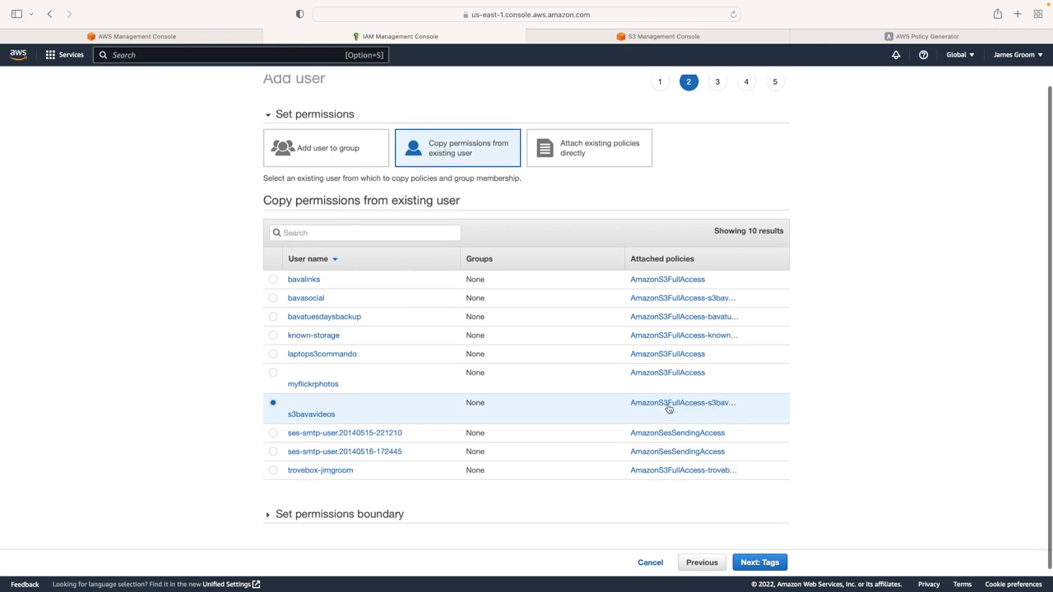
scroll(668, 409, "up", 1)
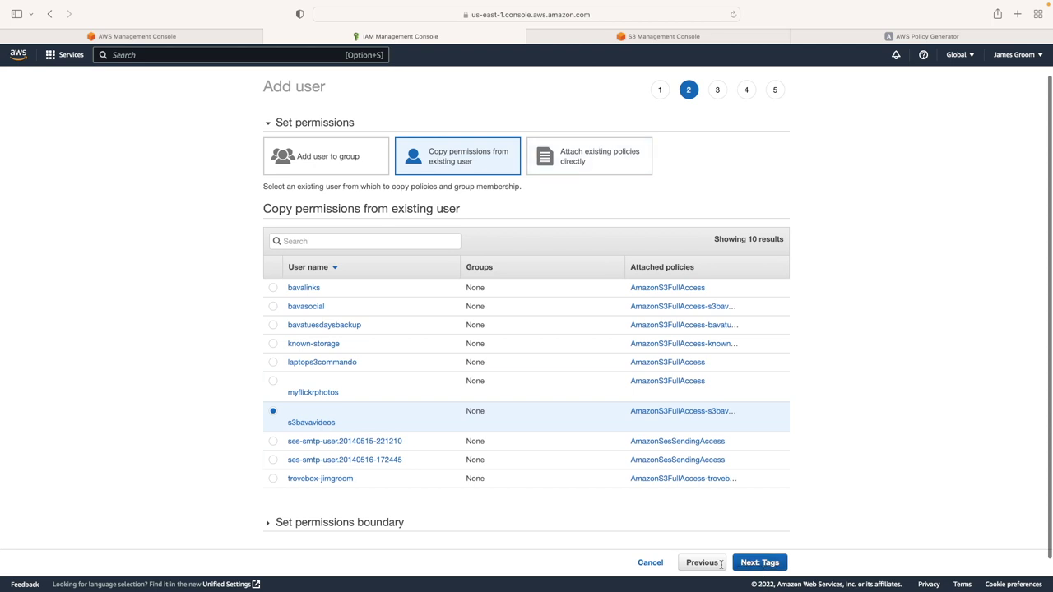
left_click(760, 564)
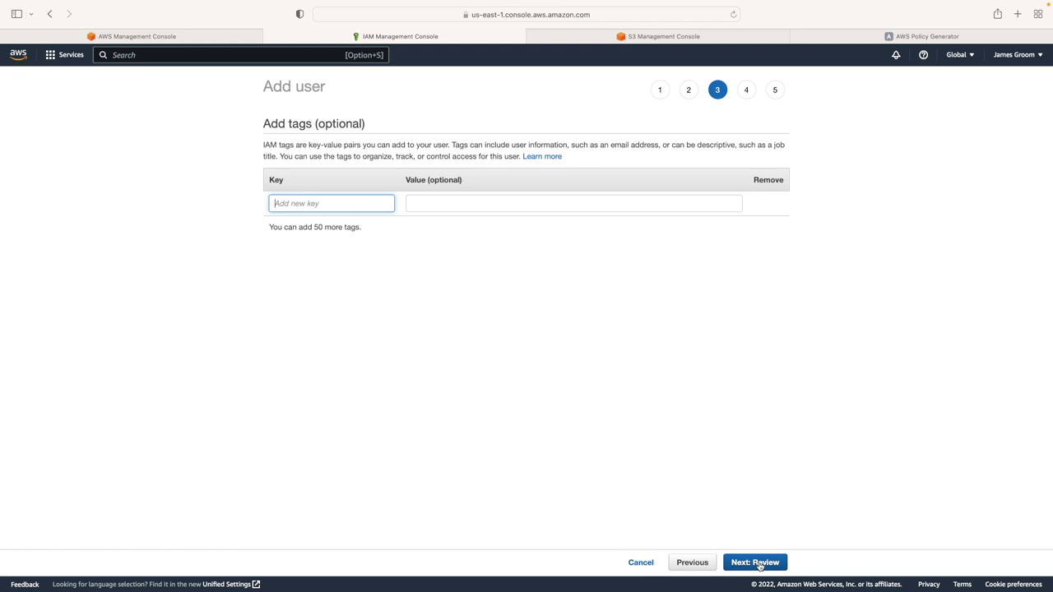
Skip tags, create the ds106social user, and copy its new access key ID
left_click(755, 564)
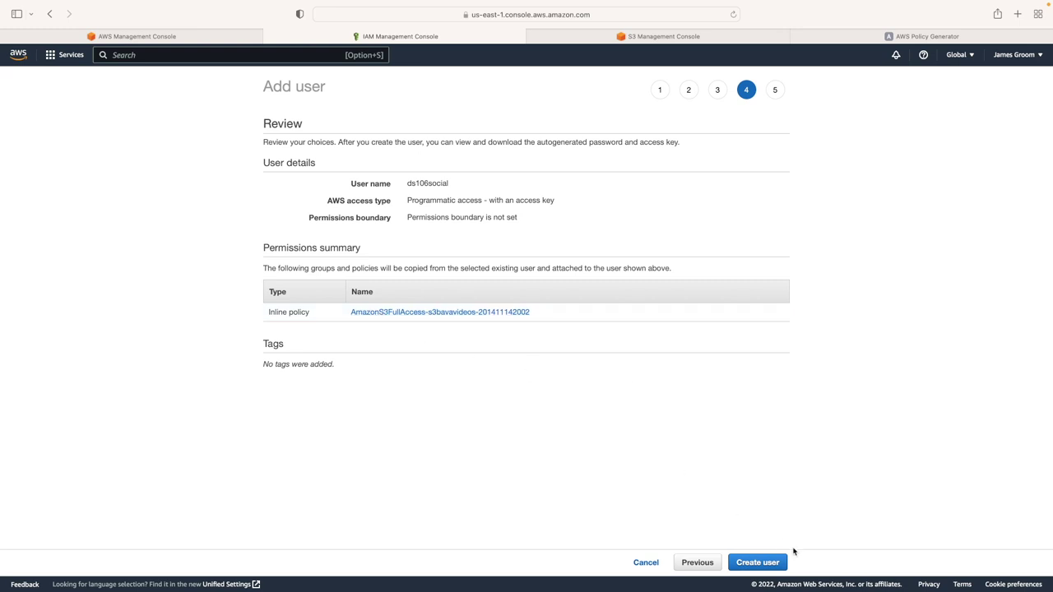
left_click(758, 563)
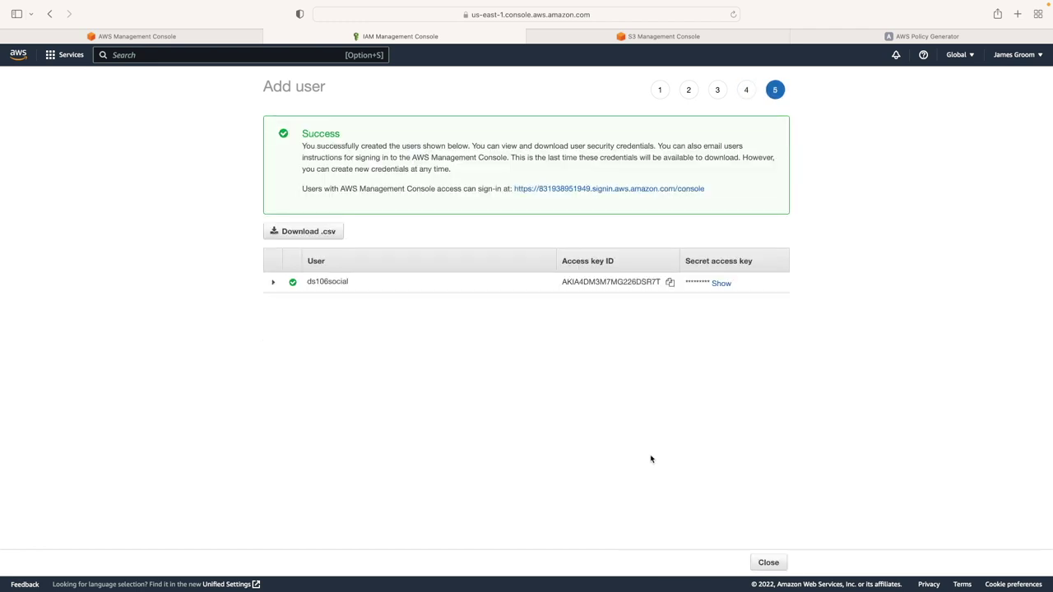
left_click(670, 284)
mouse_move(728, 585)
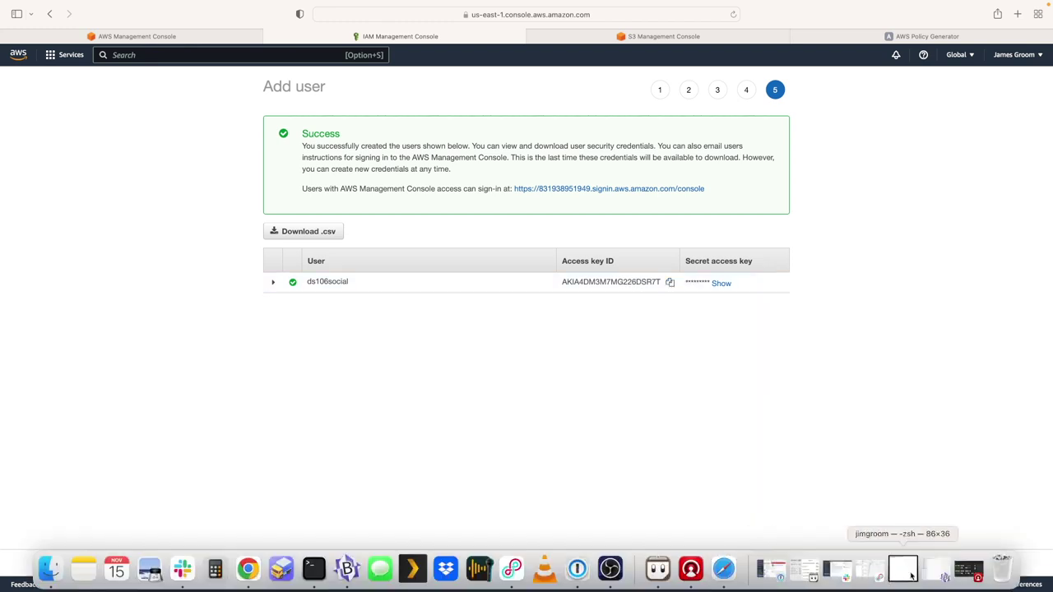
Paste the copied AWS access key ID onto a new line in the BBEdit notes
left_click(945, 578)
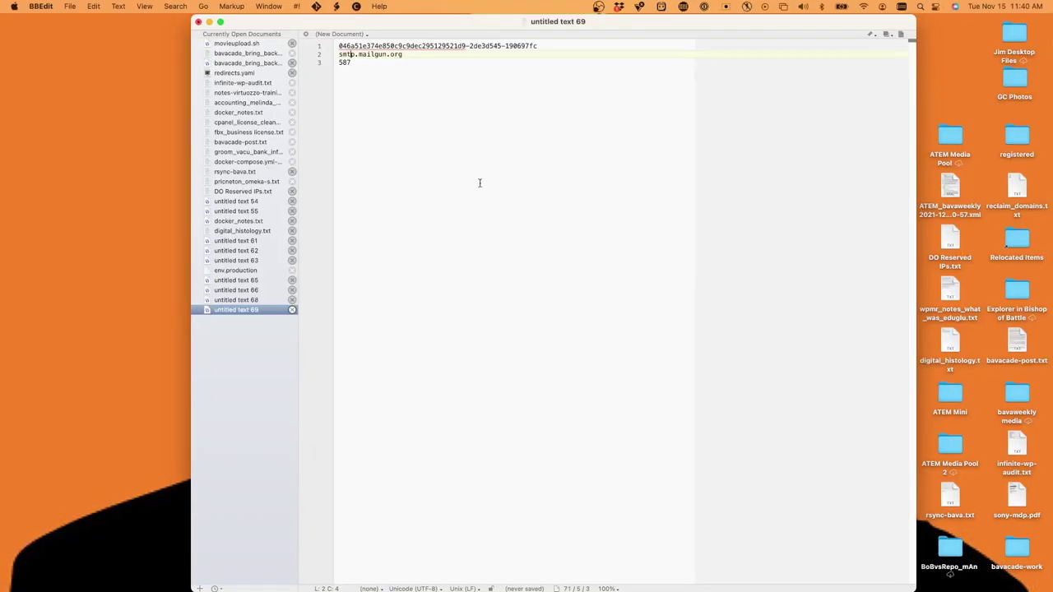
key("Return")
key("Return")
key("Return")
key("super+v")
Add a Mailgun heading at the top with the ds106.social postmaster login address below
left_click(339, 45)
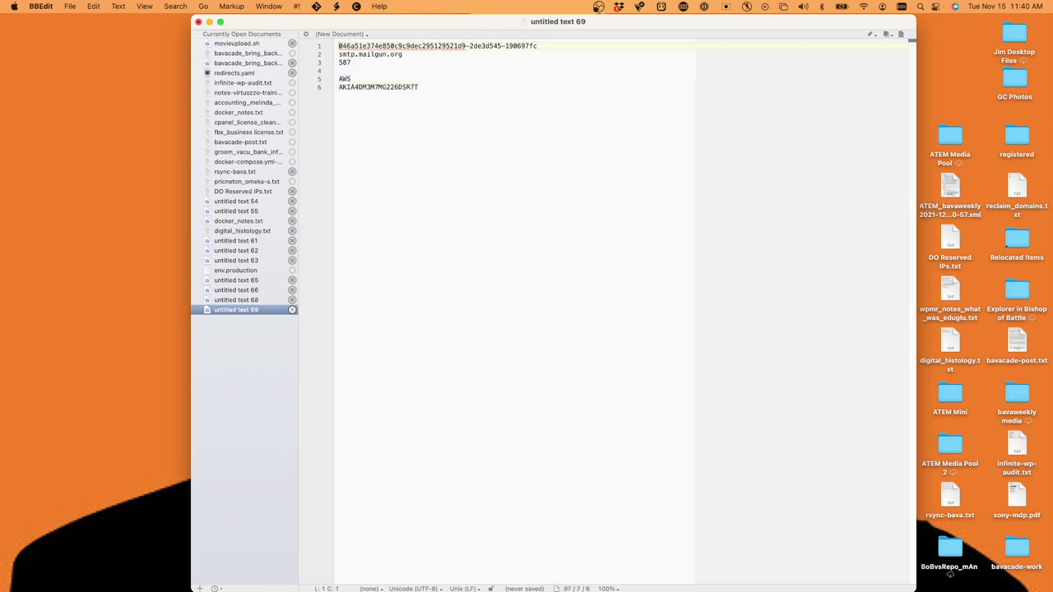
key("Return")
key("Up")
type("Maailgun")
key("Return")
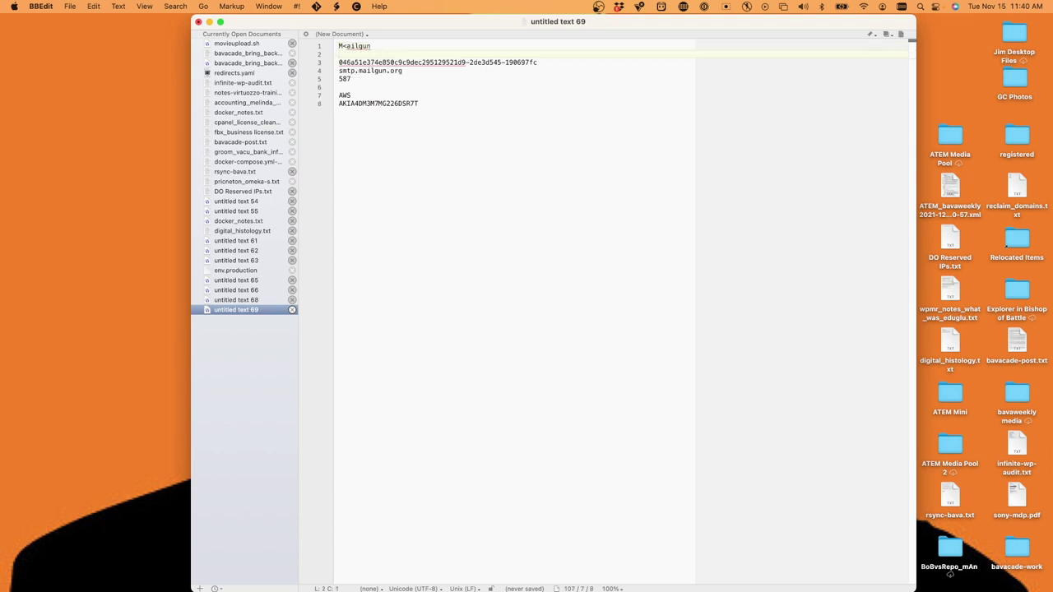
left_click(339, 45)
key("BackSpace")
key("Down")
Label the key line 'Access Key:' and start a 'Secret Key' line beneath it
key("super+Left")
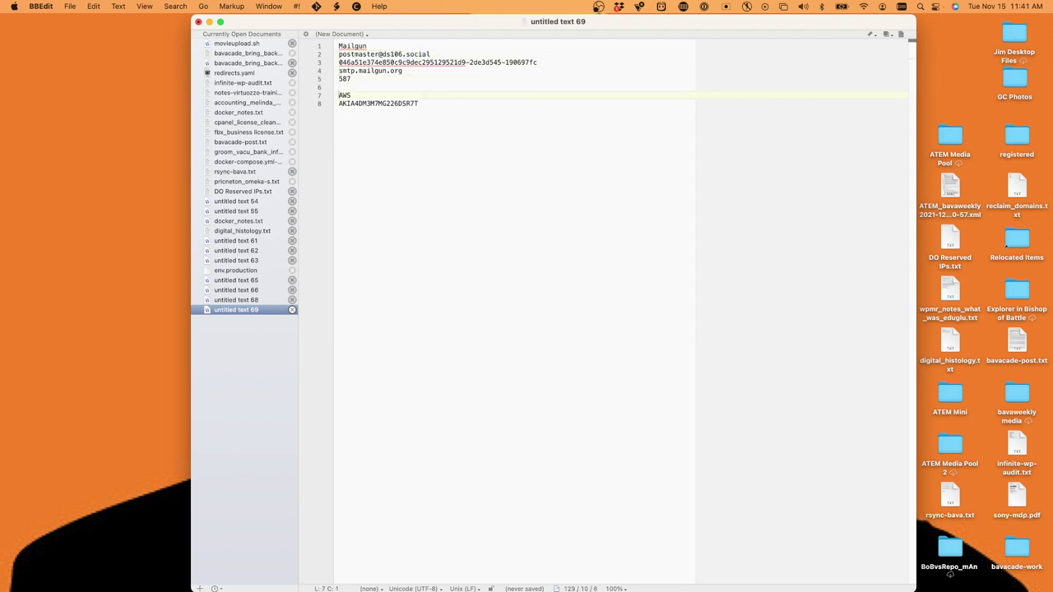
type("Access Key:")
key("shift+super+Right")
key("Right")
key("Return")
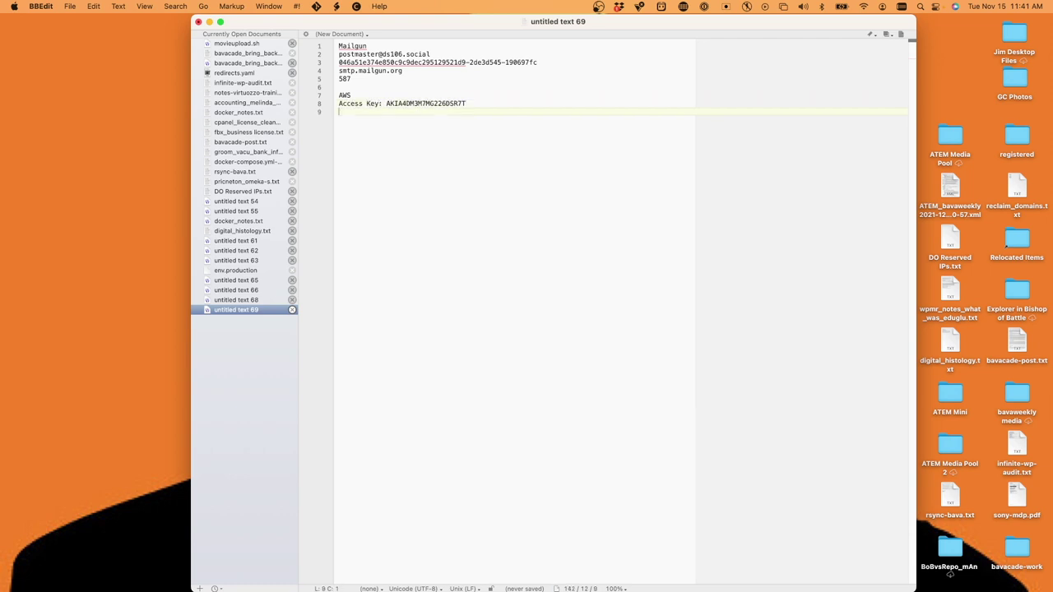
type("Secret Ke")
mouse_move(706, 573)
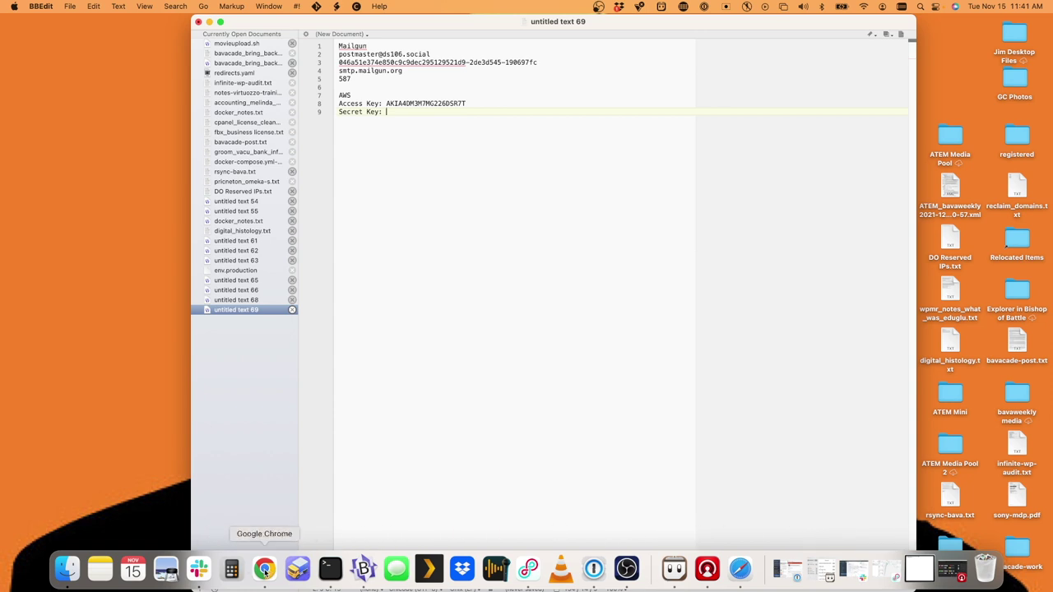
Copy the revealed secret access key from IAM onto the BBEdit Secret Key line
left_click(739, 568)
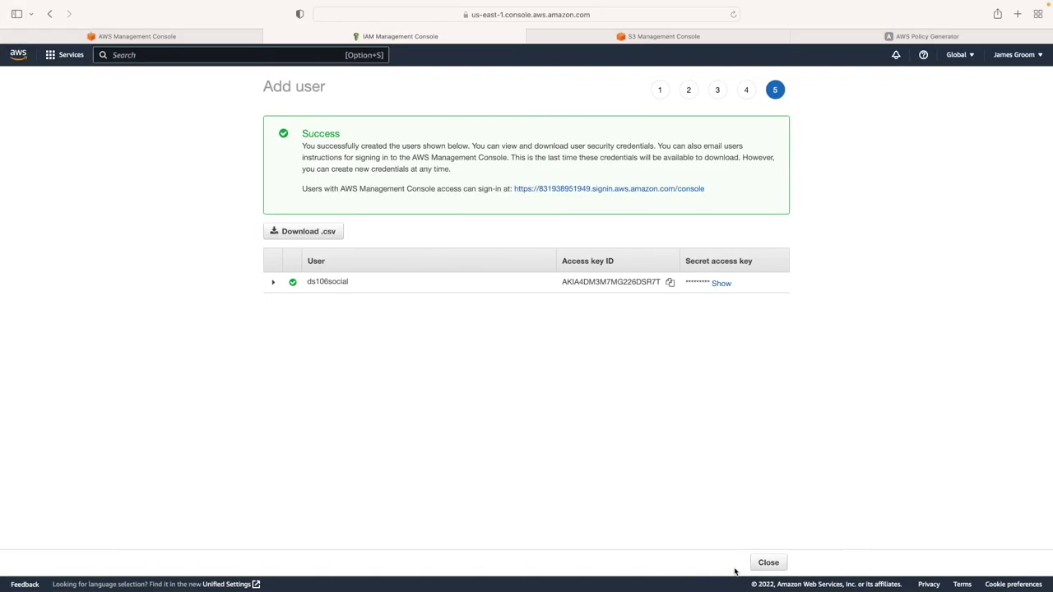
triple_click(723, 284)
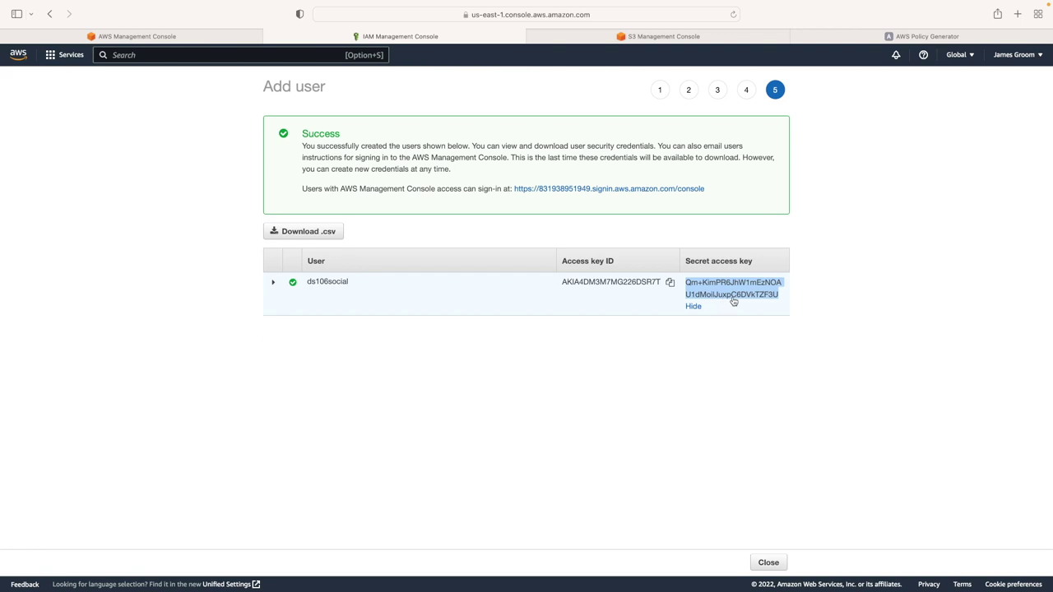
mouse_move(772, 589)
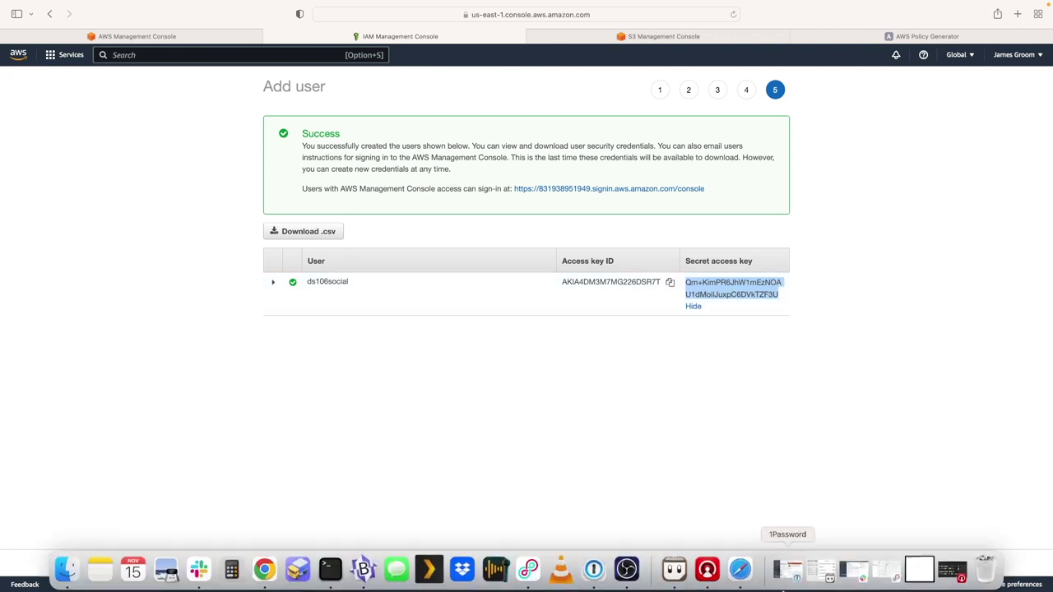
left_click(363, 568)
key("super+v")
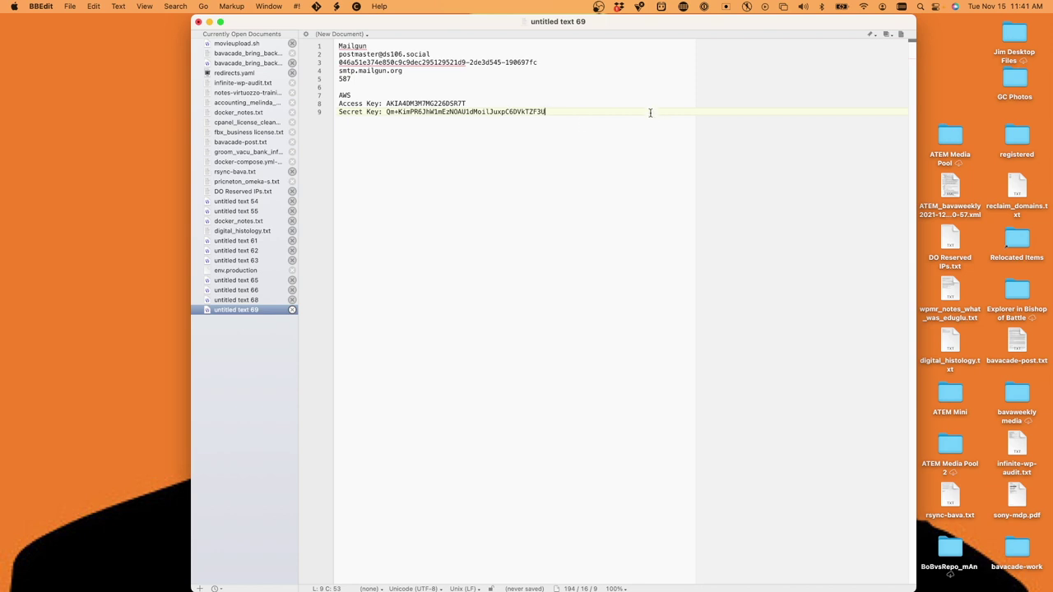
mouse_move(856, 580)
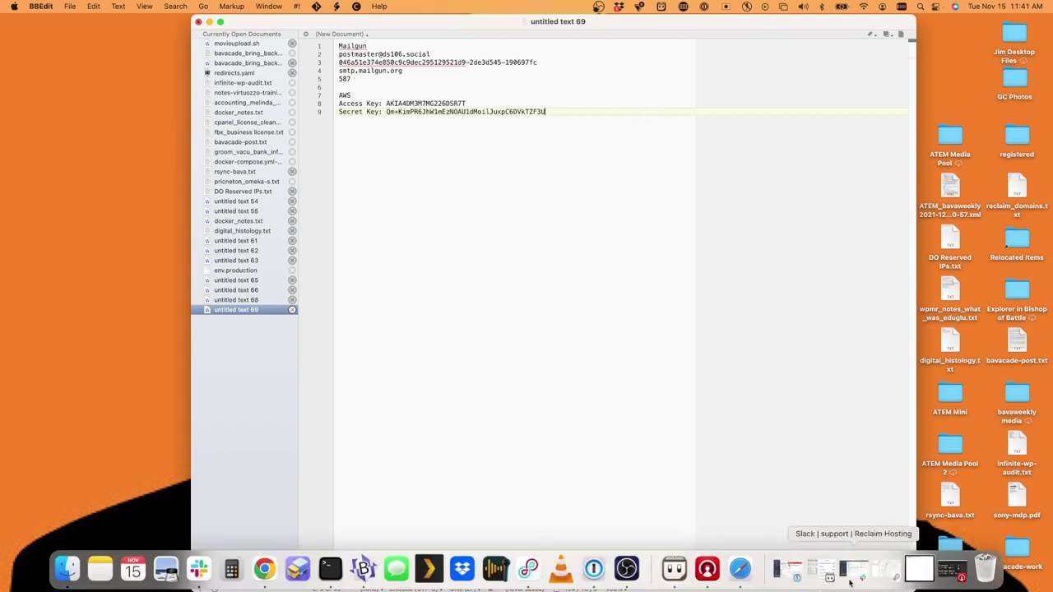
left_click(741, 570)
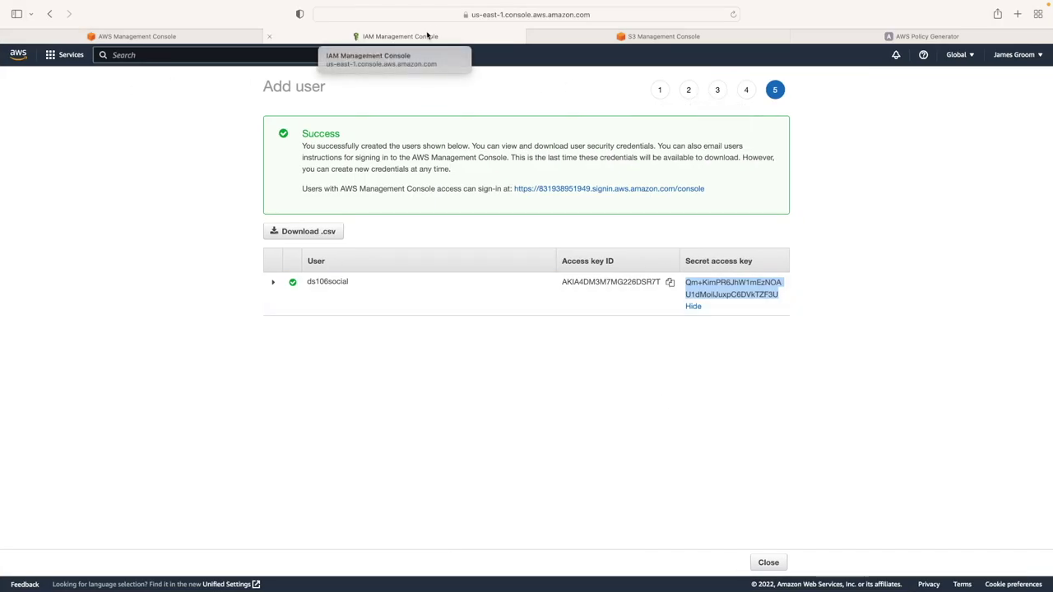
Open S3 from the console home's Recently visited list and begin a new bucket
left_click(197, 37)
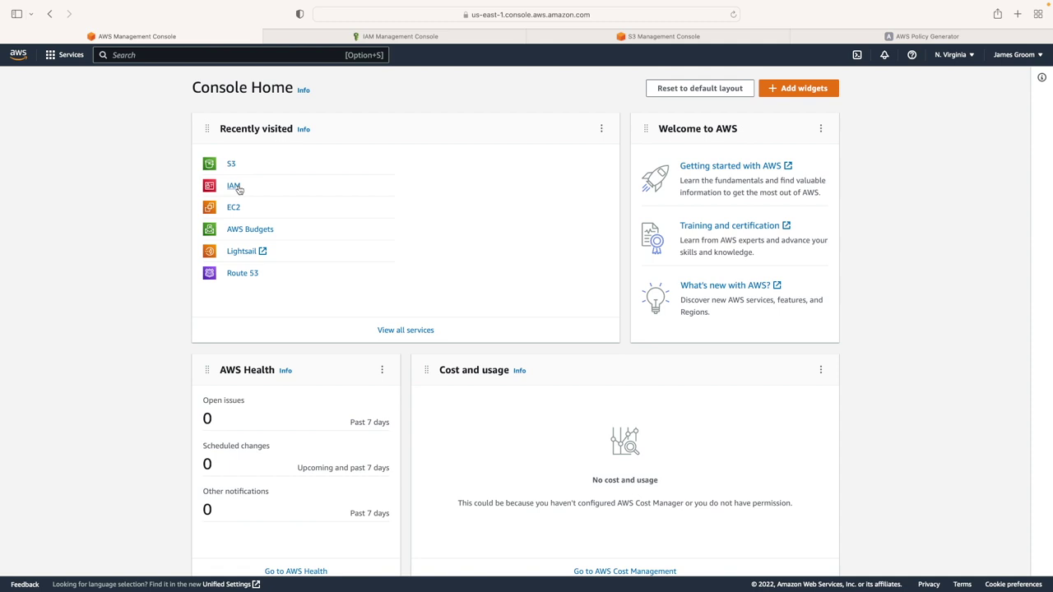
left_click(232, 164)
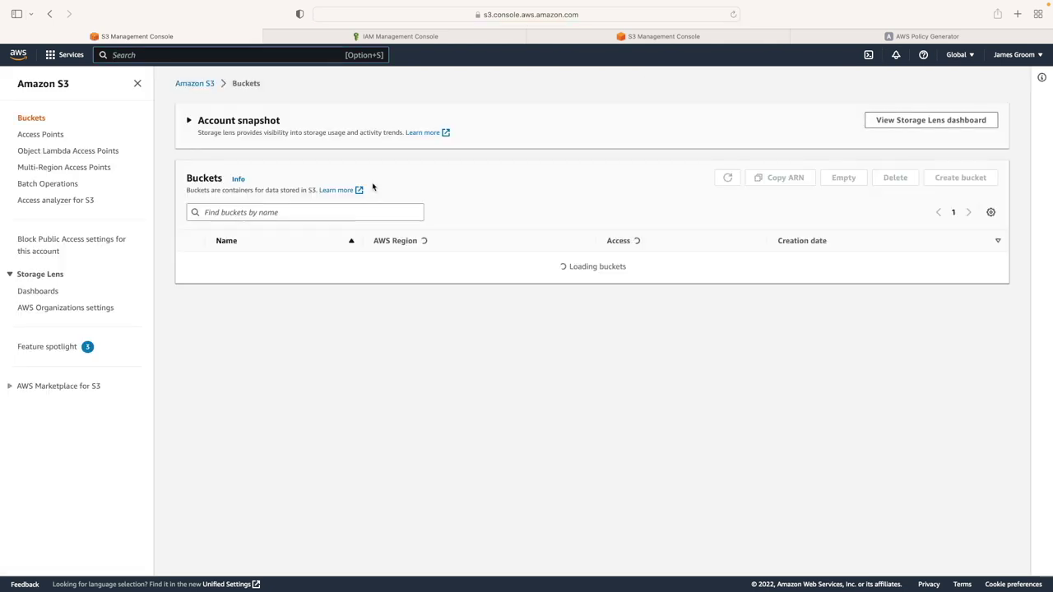
scroll(403, 277, "down", 1)
scroll(403, 277, "down", 2)
scroll(890, 201, "up", 3)
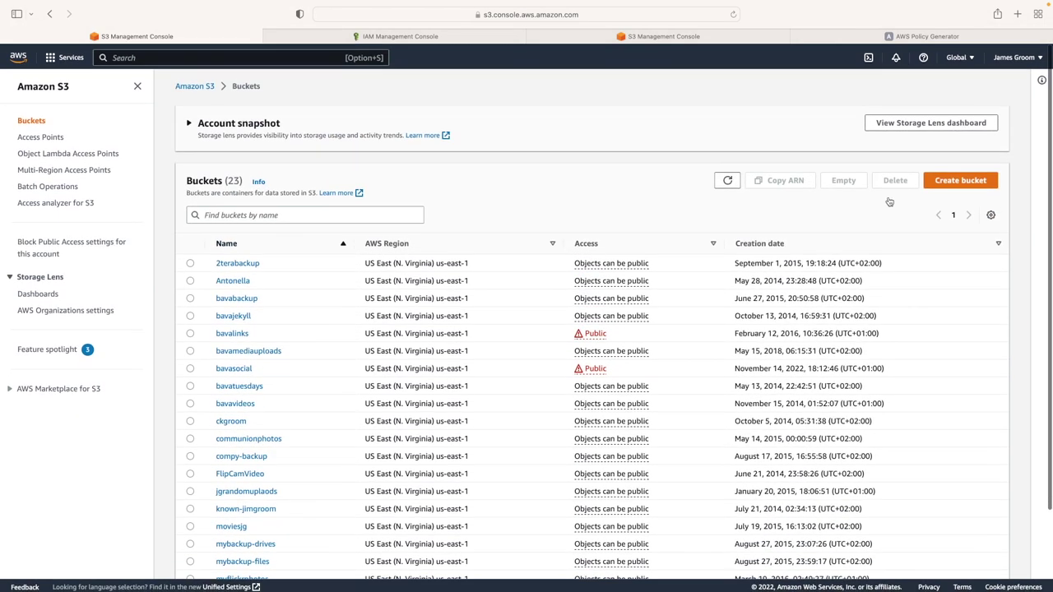
left_click(960, 178)
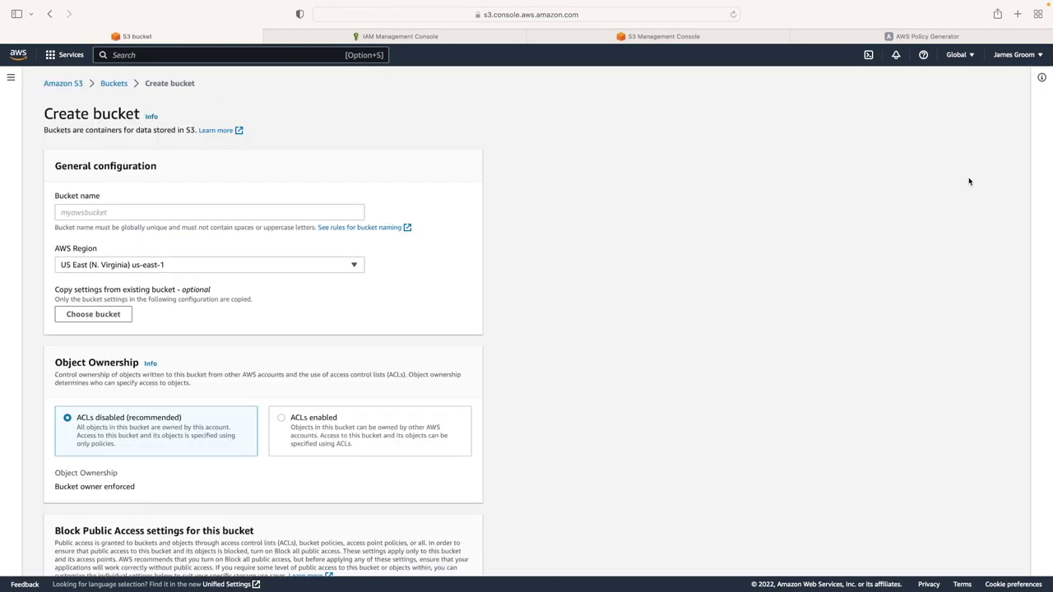
Name the bucket ds106social and keep the US East (us-east-1) region
left_click(155, 213)
type("ds106social")
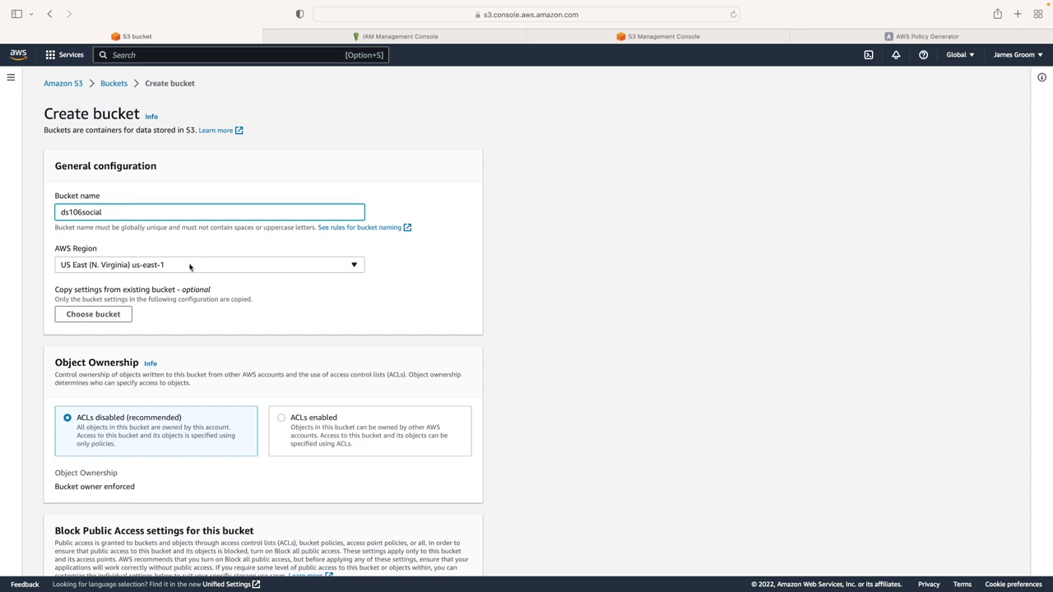
left_click(167, 266)
left_click(462, 301)
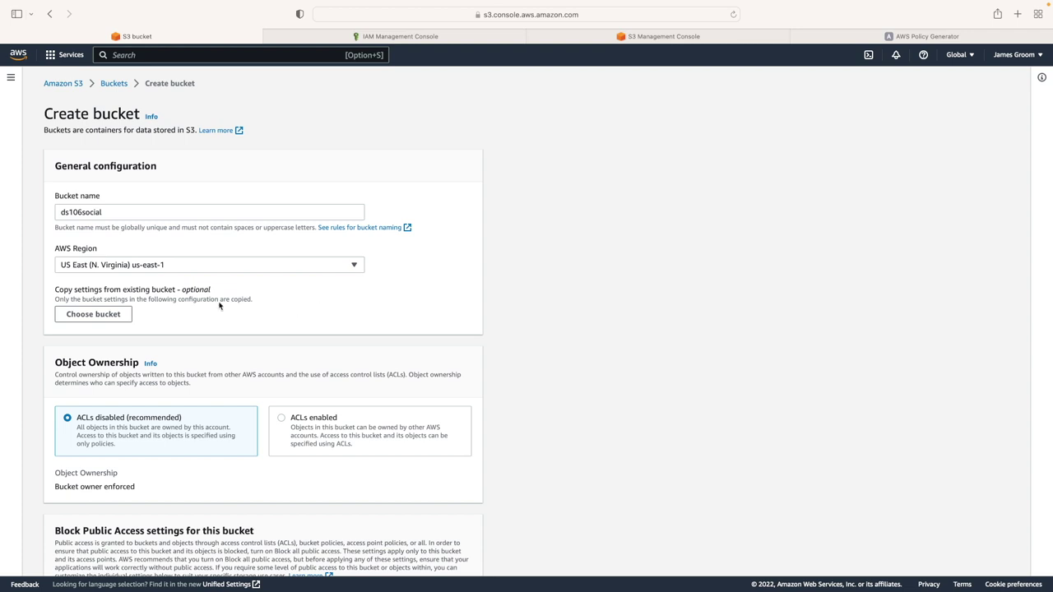
scroll(205, 299, "down", 2)
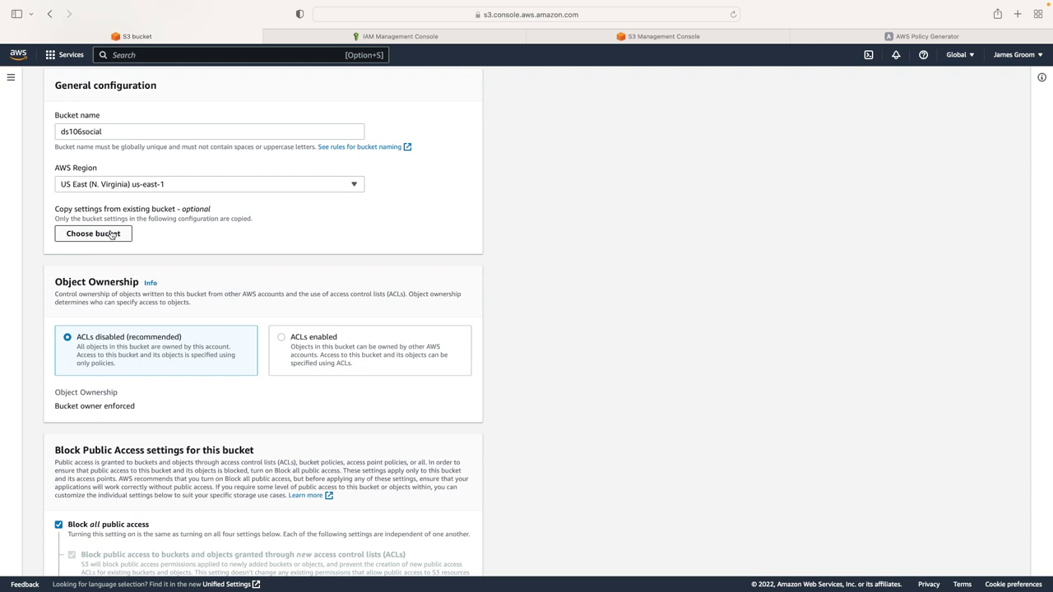
scroll(111, 236, "up", 2)
scroll(112, 236, "up", 1)
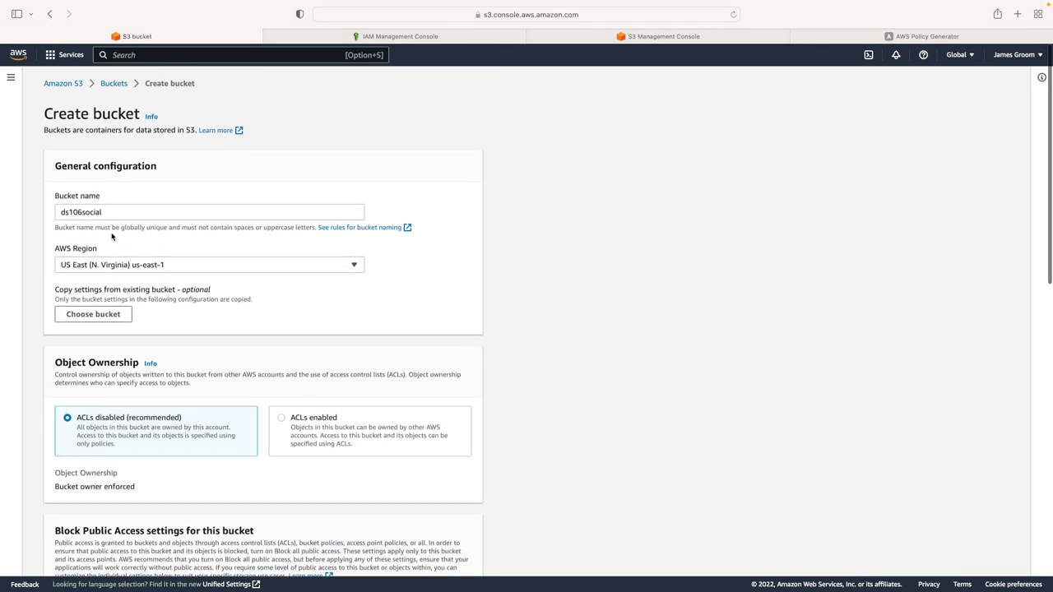
scroll(112, 236, "down", 1)
scroll(112, 236, "up", 1)
scroll(112, 236, "up", 1)
scroll(188, 294, "down", 1)
scroll(189, 289, "up", 1)
scroll(189, 294, "down", 1)
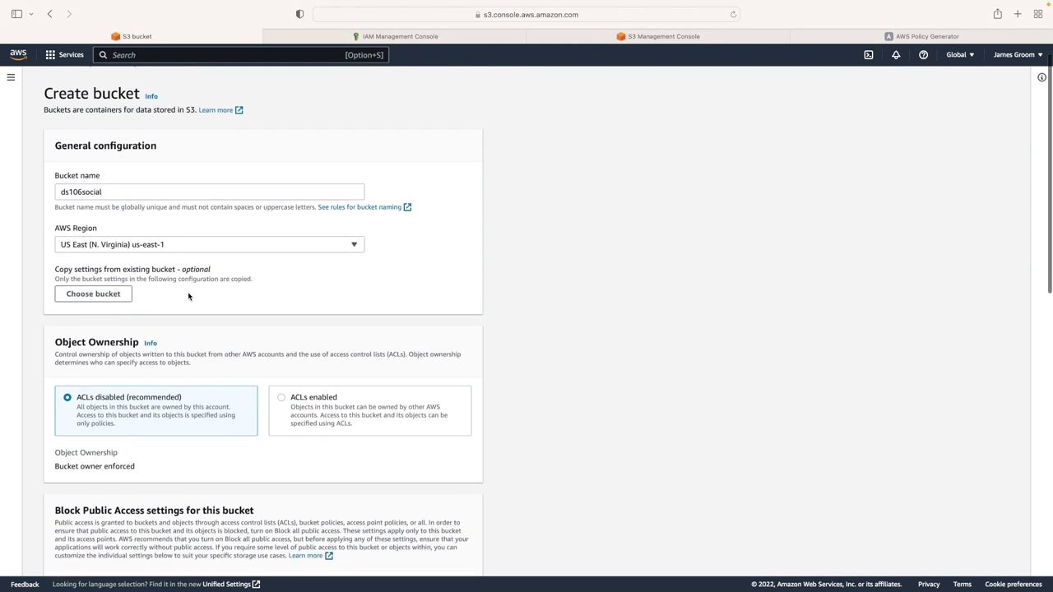
Enable ACLs, turn off Block all public access, and acknowledge the public-access warning
left_click(294, 409)
scroll(317, 400, "down", 3)
scroll(317, 401, "down", 1)
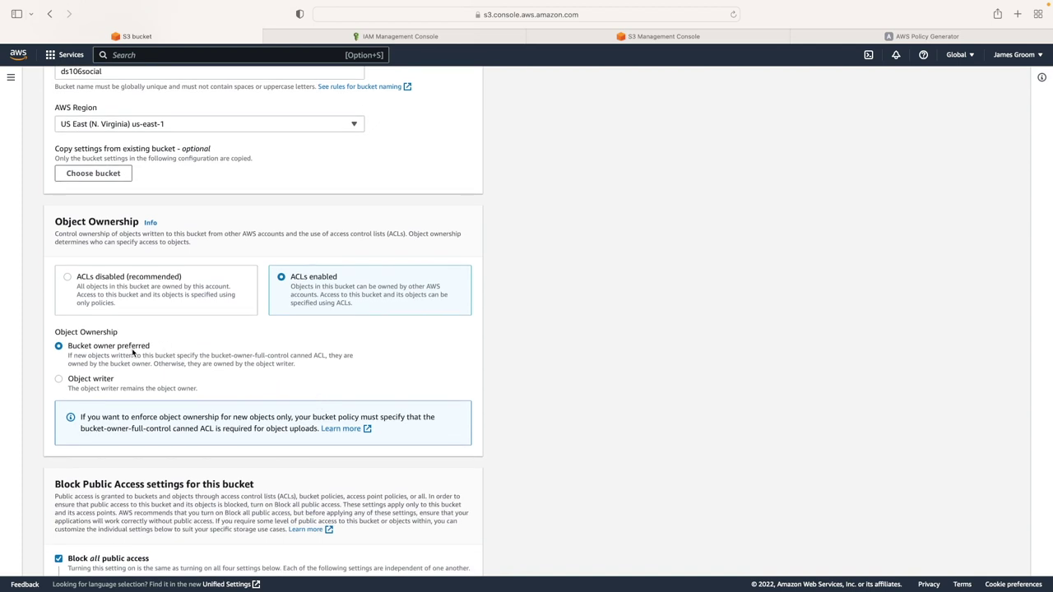
scroll(130, 350, "down", 10)
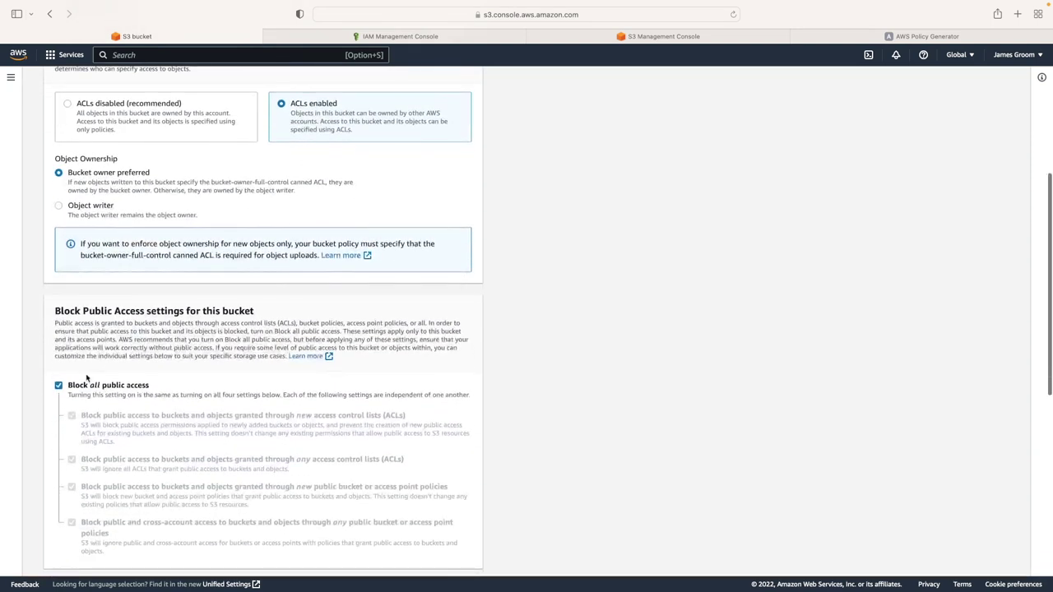
scroll(62, 384, "up", 6)
scroll(63, 384, "down", 8)
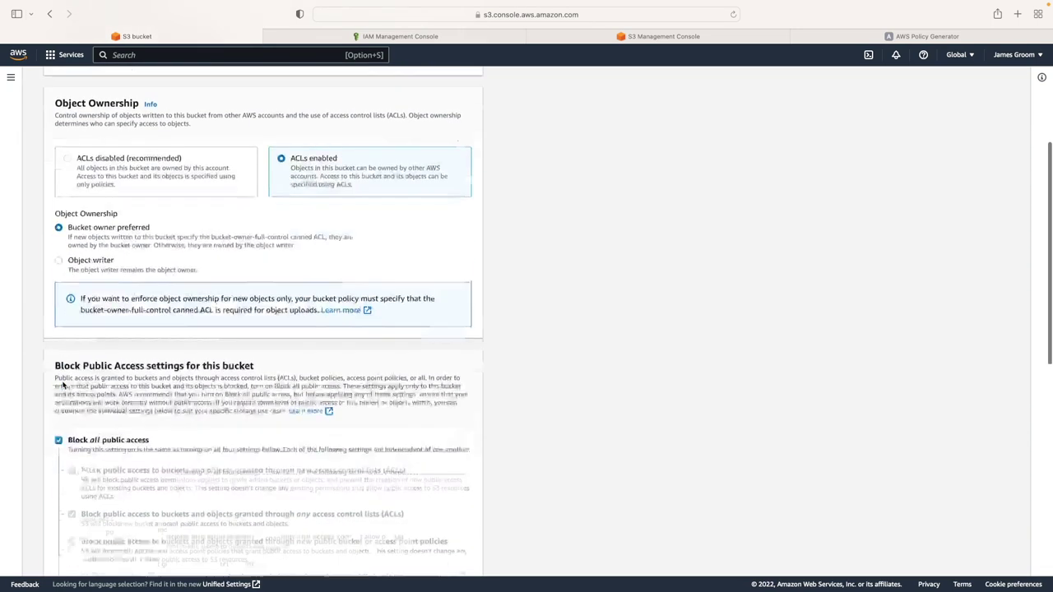
left_click(59, 356)
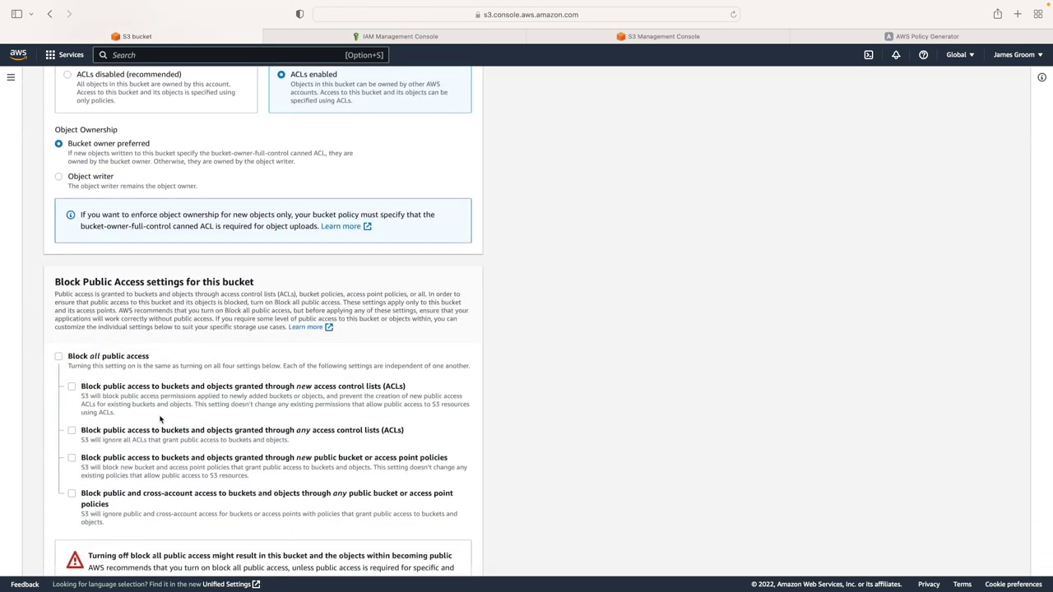
scroll(161, 420, "down", 12)
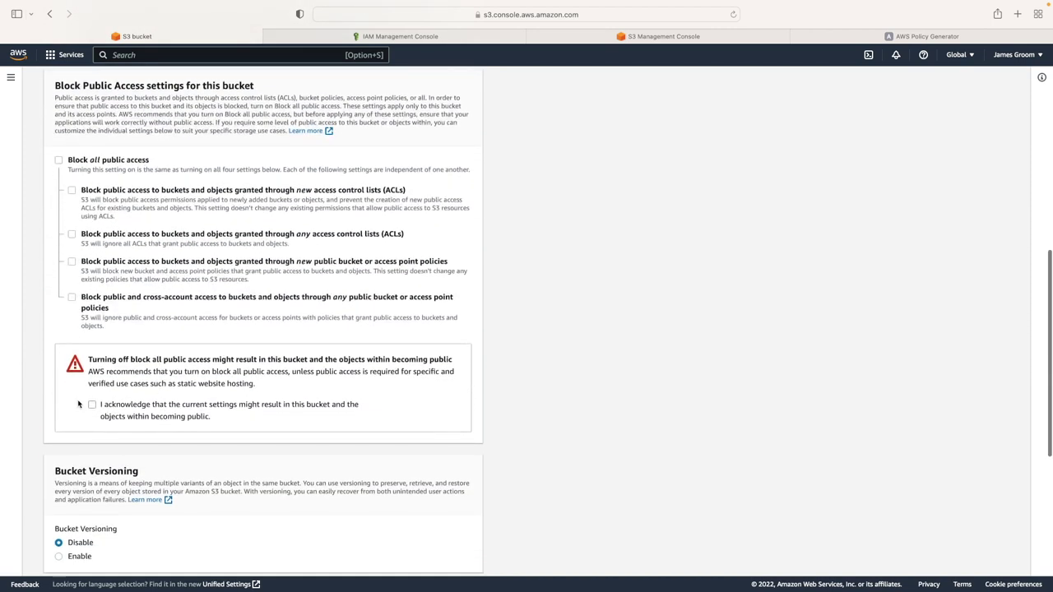
left_click(92, 405)
scroll(210, 417, "down", 20)
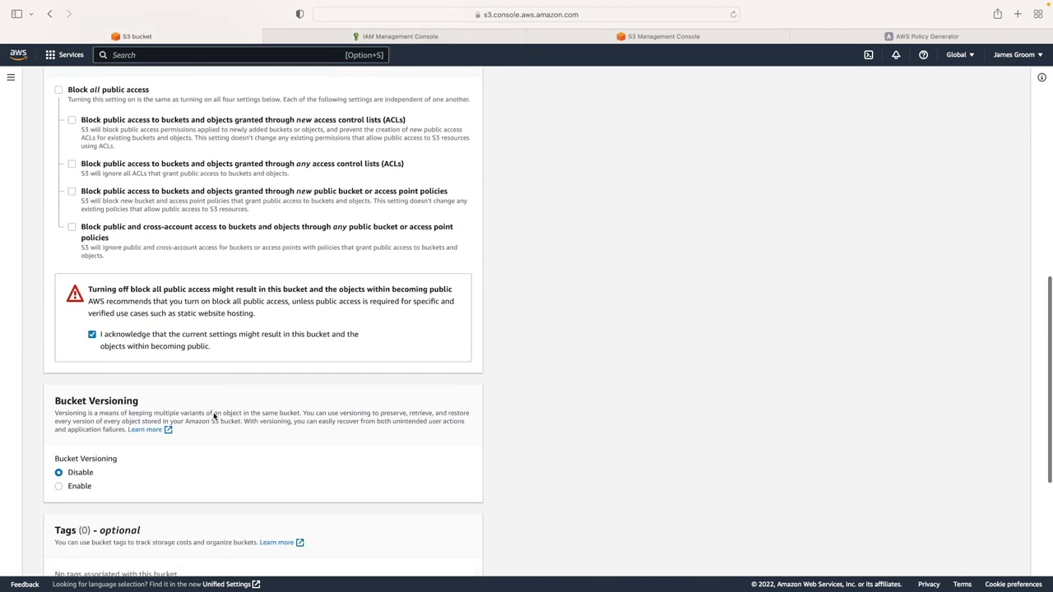
scroll(214, 417, "up", 20)
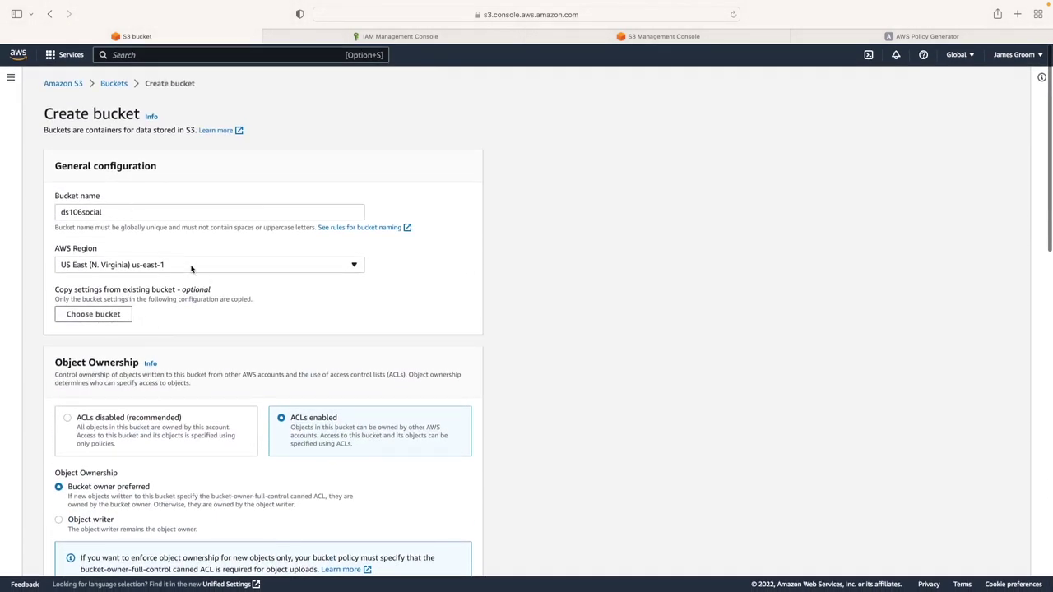
scroll(252, 371, "down", 7)
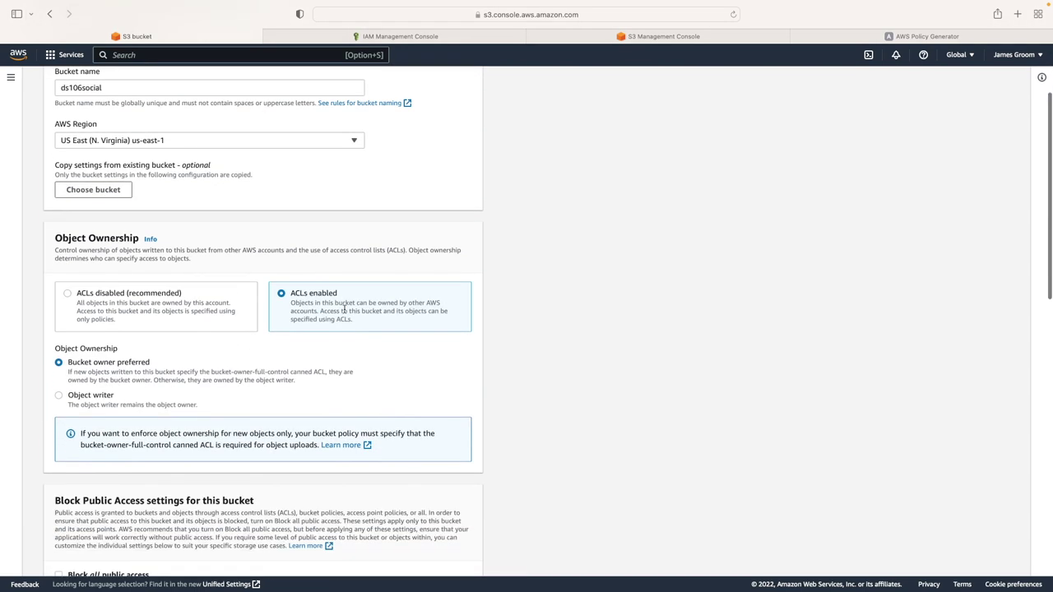
scroll(313, 375, "down", 6)
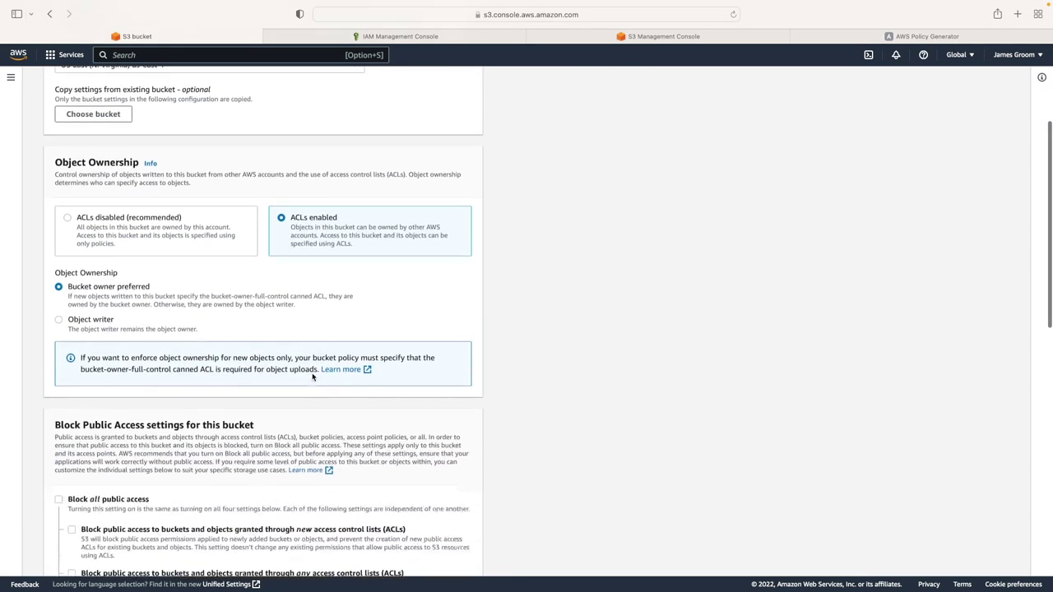
scroll(164, 313, "down", 15)
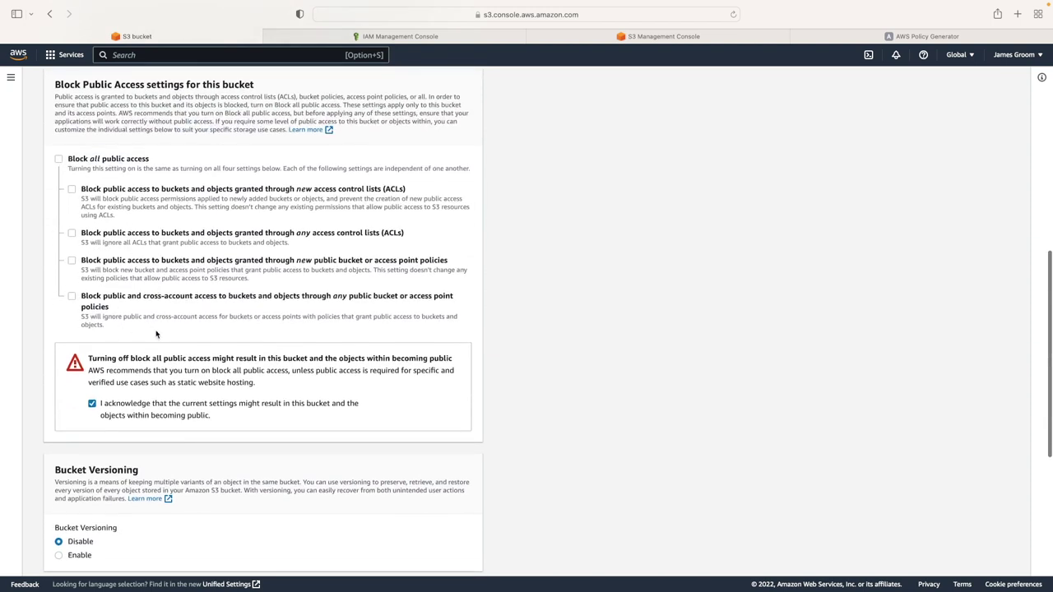
scroll(230, 408, "down", 3)
scroll(231, 409, "down", 15)
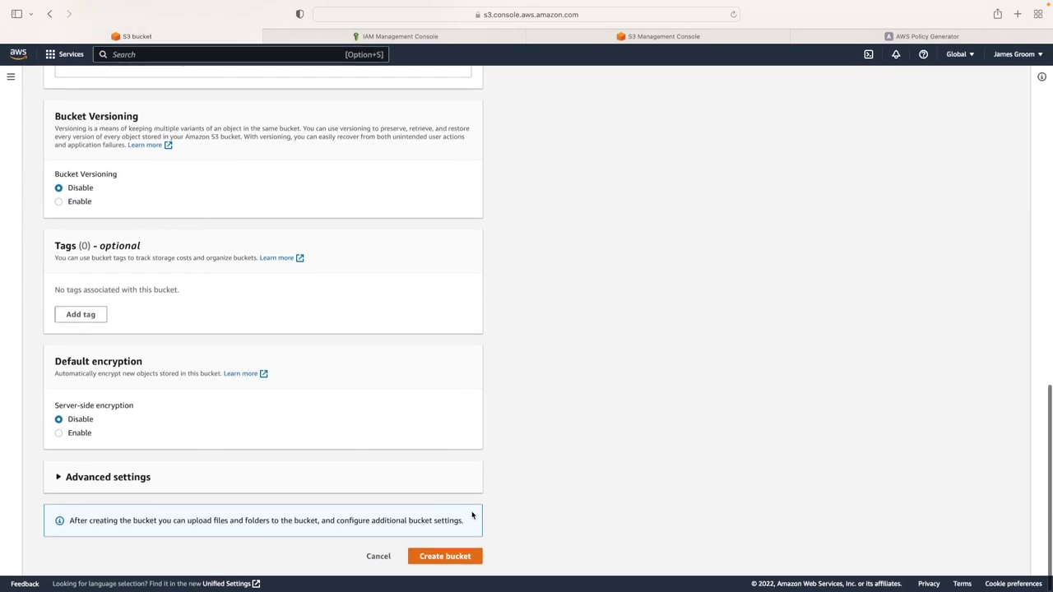
Create the bucket, open ds106social's Properties, and select its us-east-1 region code
left_click(466, 558)
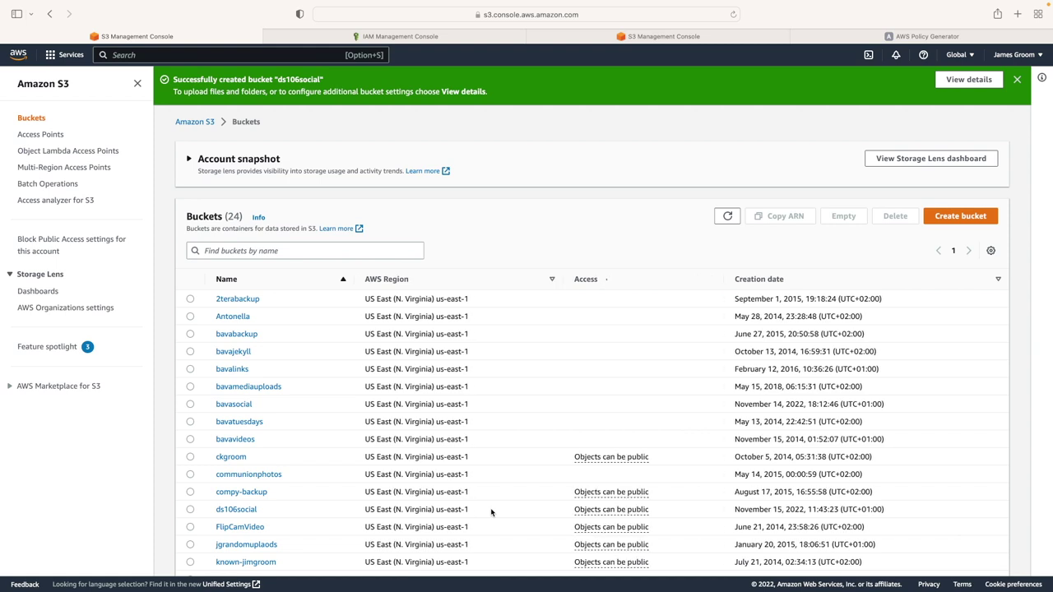
scroll(419, 510, "down", 2)
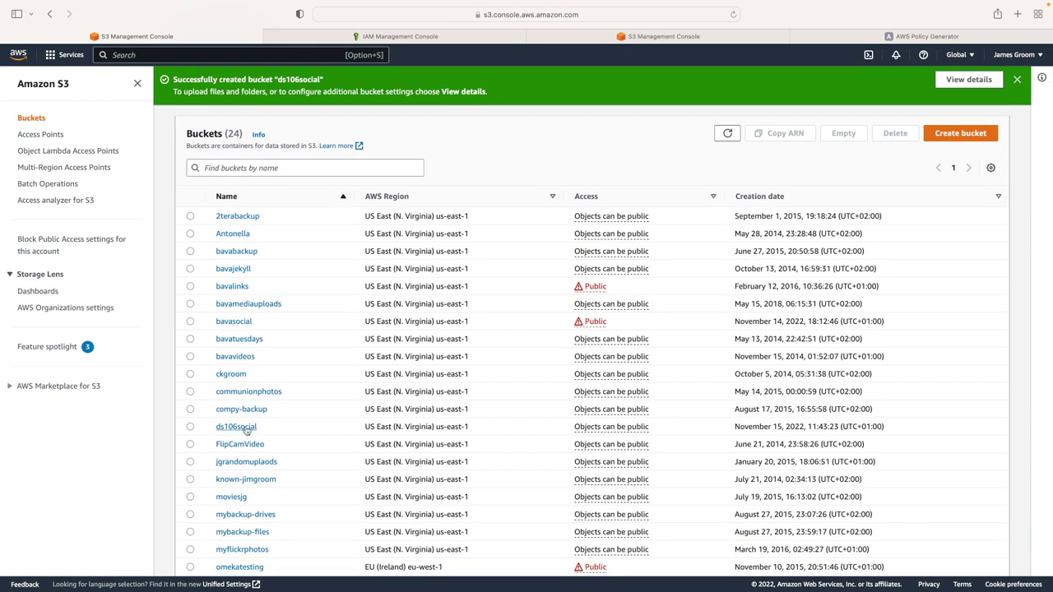
left_click(246, 430)
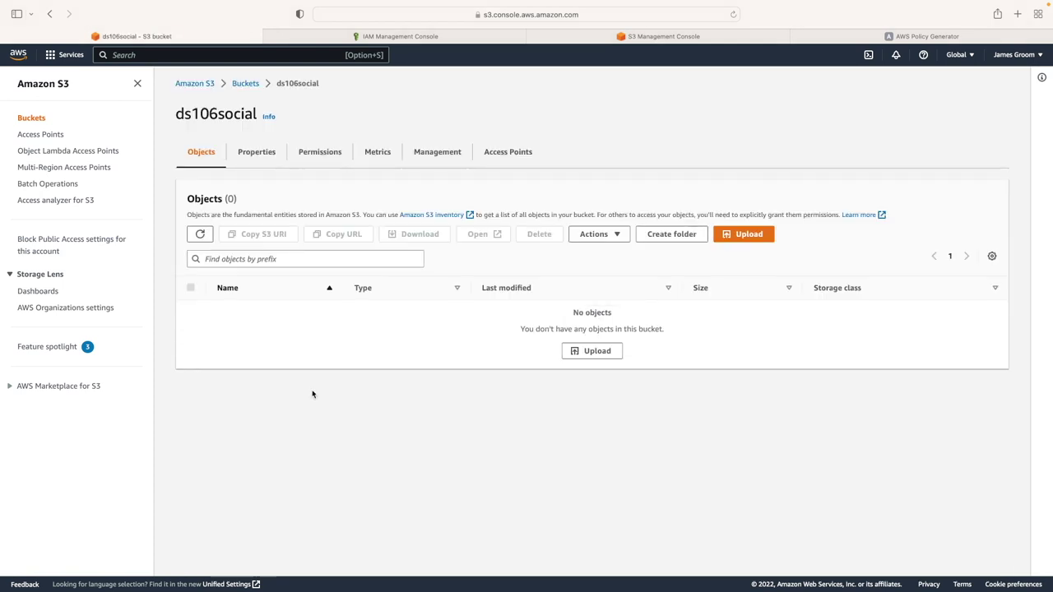
left_click(259, 153)
left_click(206, 152)
left_click(260, 154)
scroll(413, 325, "down", 1)
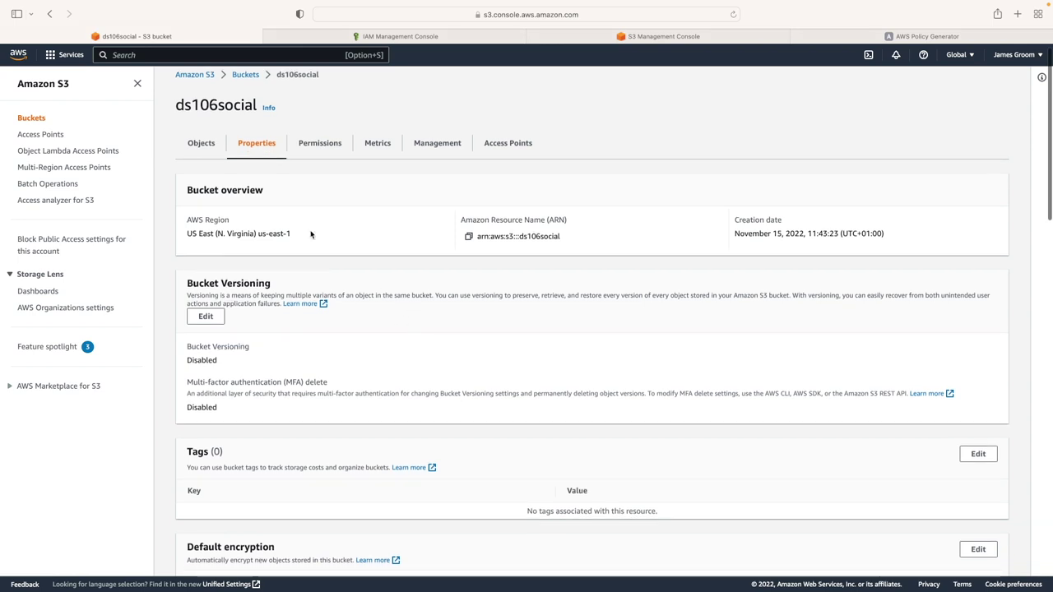
left_click_drag(290, 233, 257, 235)
key("super+c")
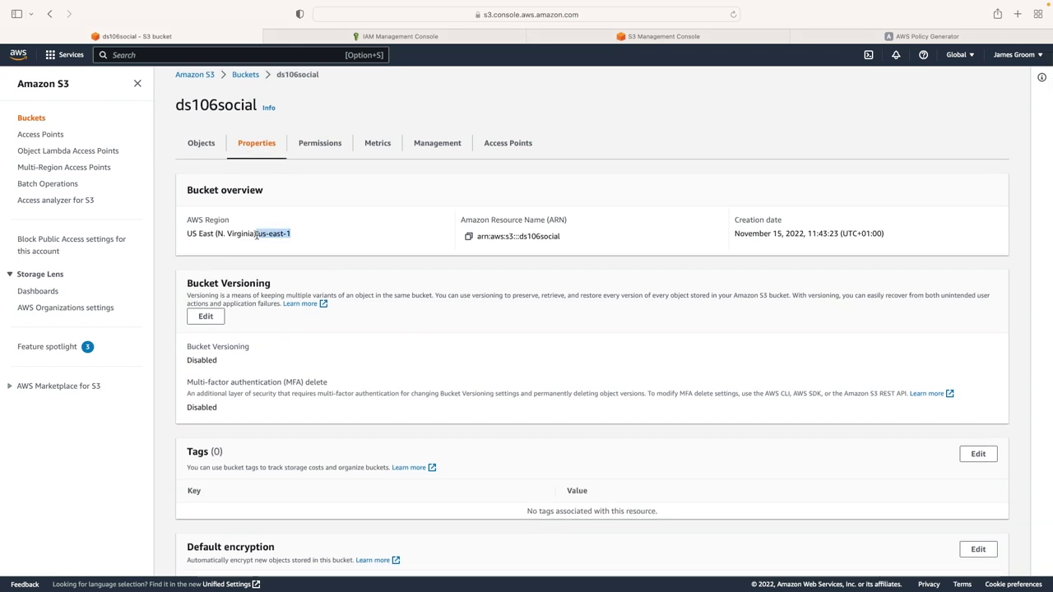
mouse_move(560, 586)
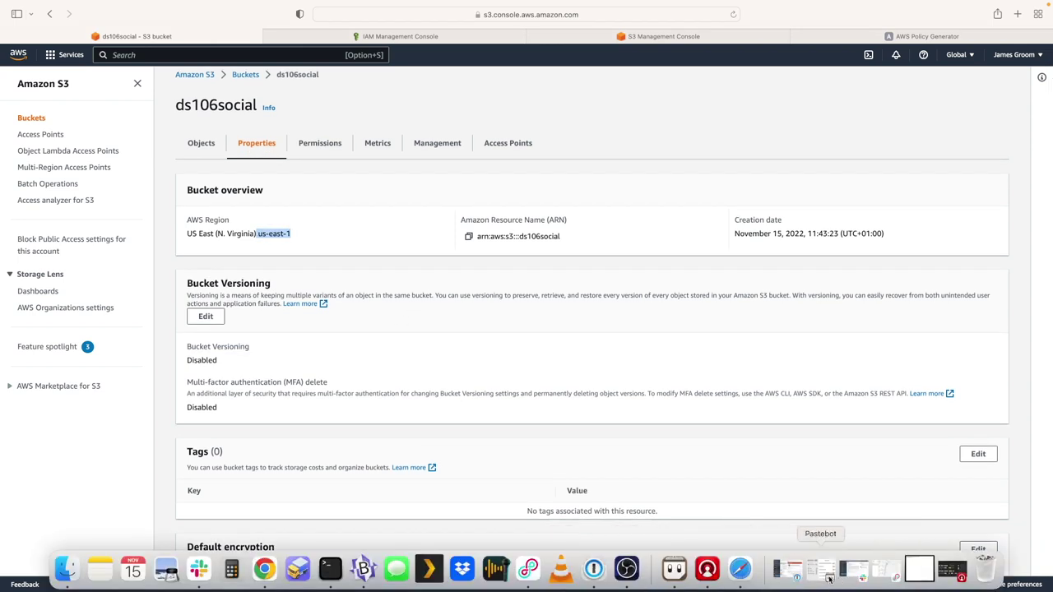
Paste the region us-east-1 on a new line below Secret Key in the notes
left_click(364, 570)
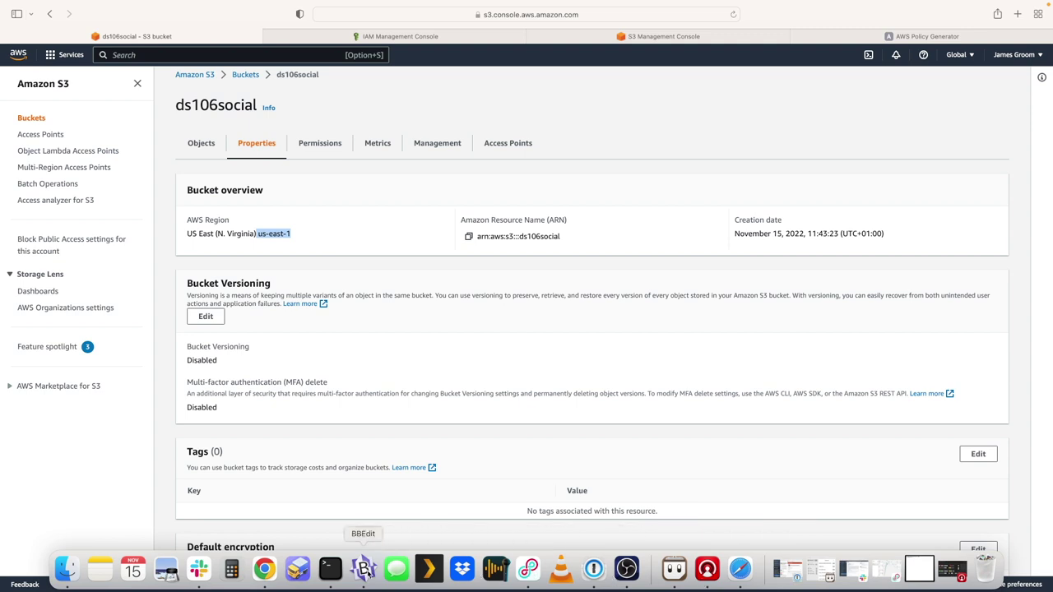
key("Return")
key("super+v")
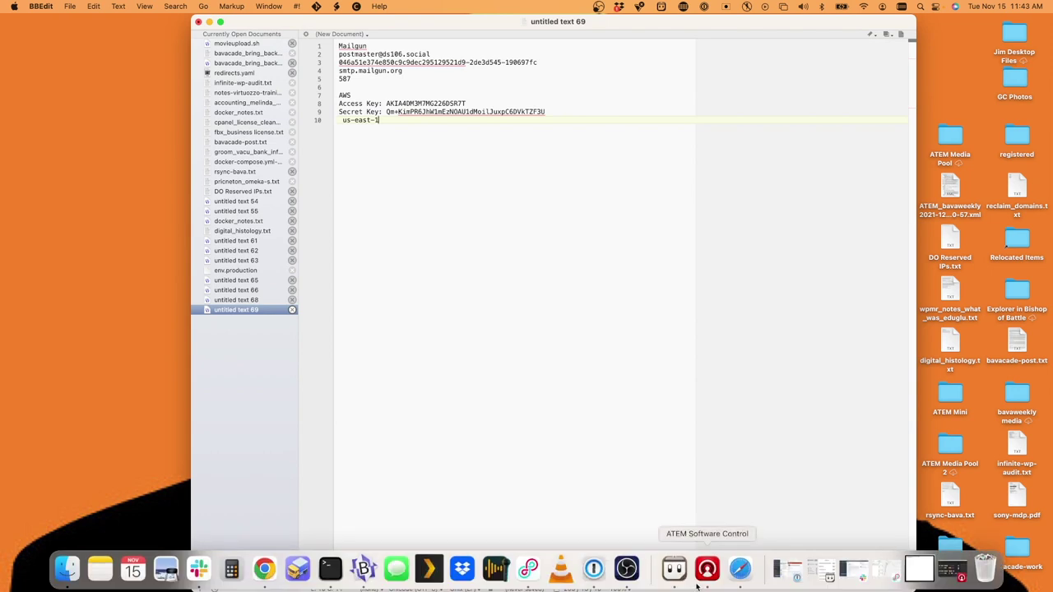
Copy the bucket ARN arn:aws:s3:::ds106social from S3 onto the next notes line
left_click(743, 575)
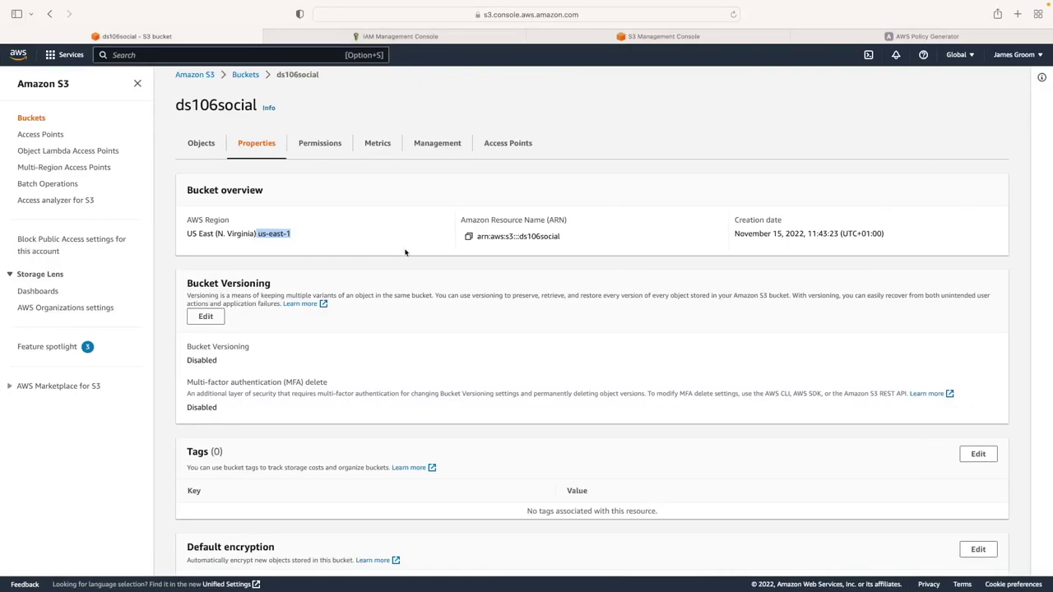
left_click_drag(563, 237, 477, 239)
key("super+c")
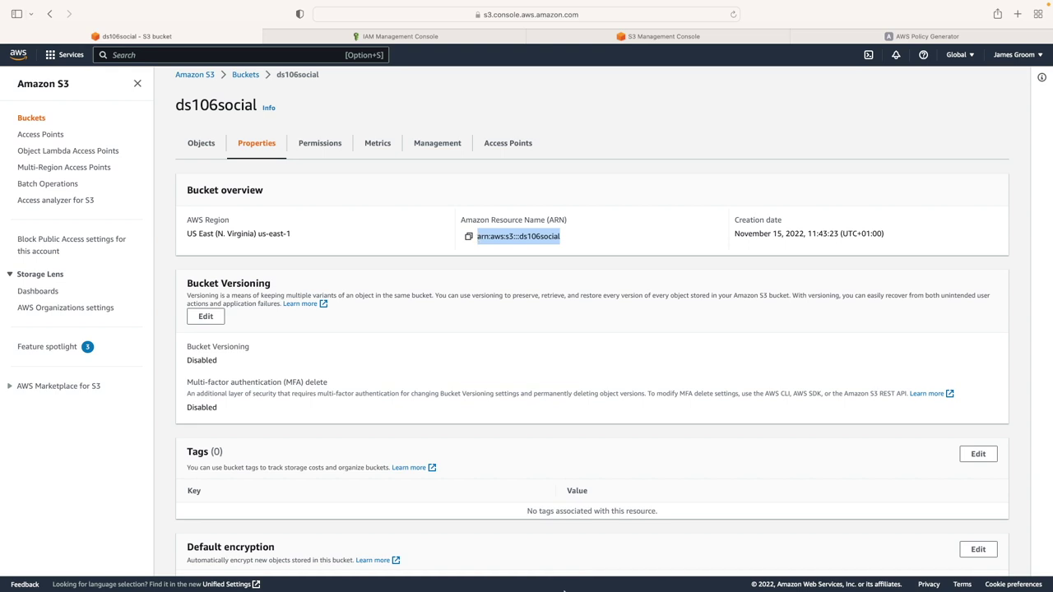
mouse_move(563, 590)
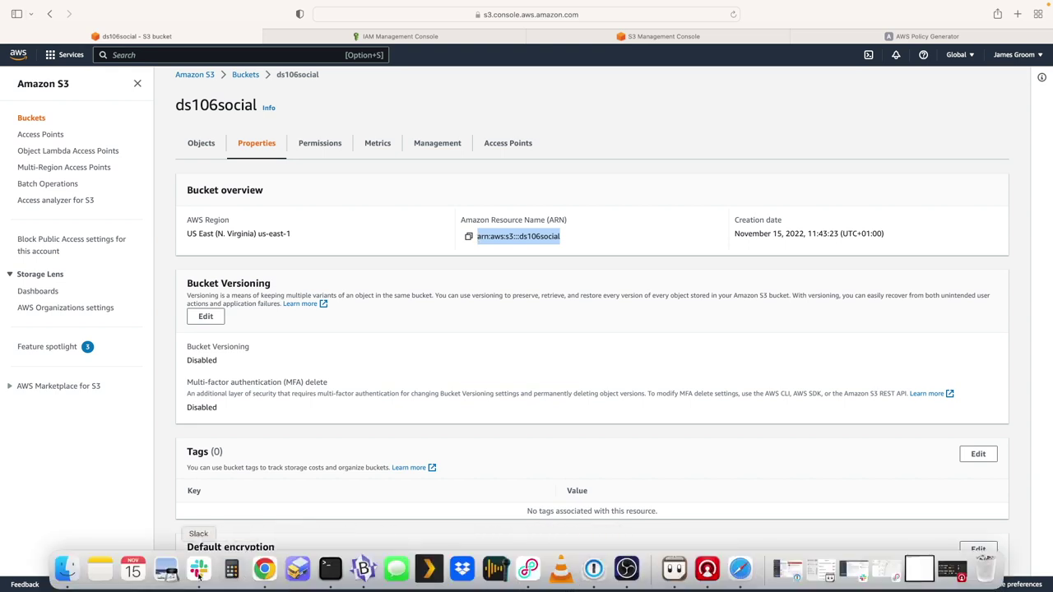
left_click(364, 569)
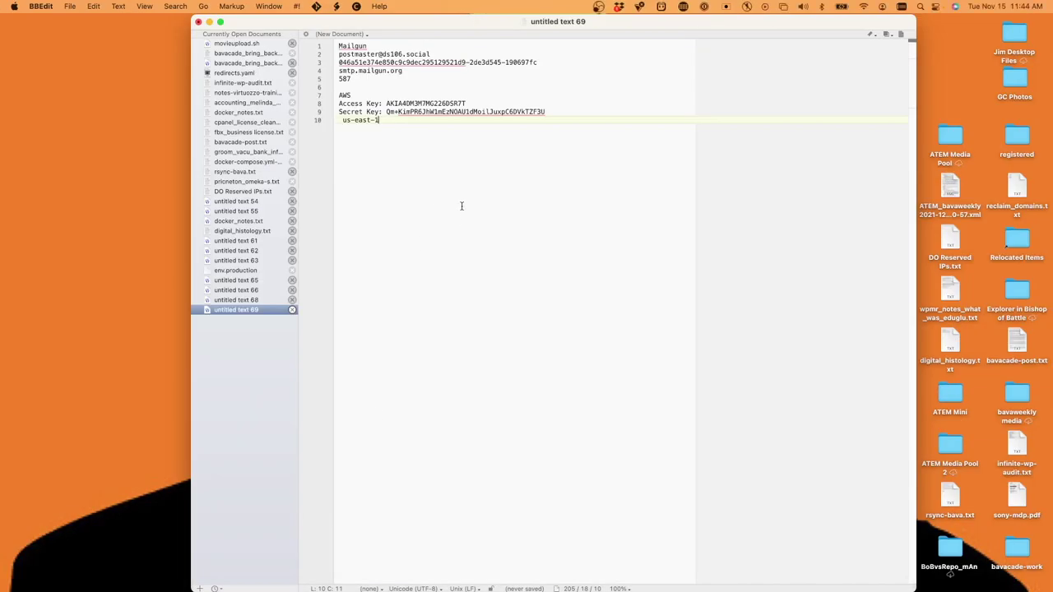
key("Return")
key("super+v")
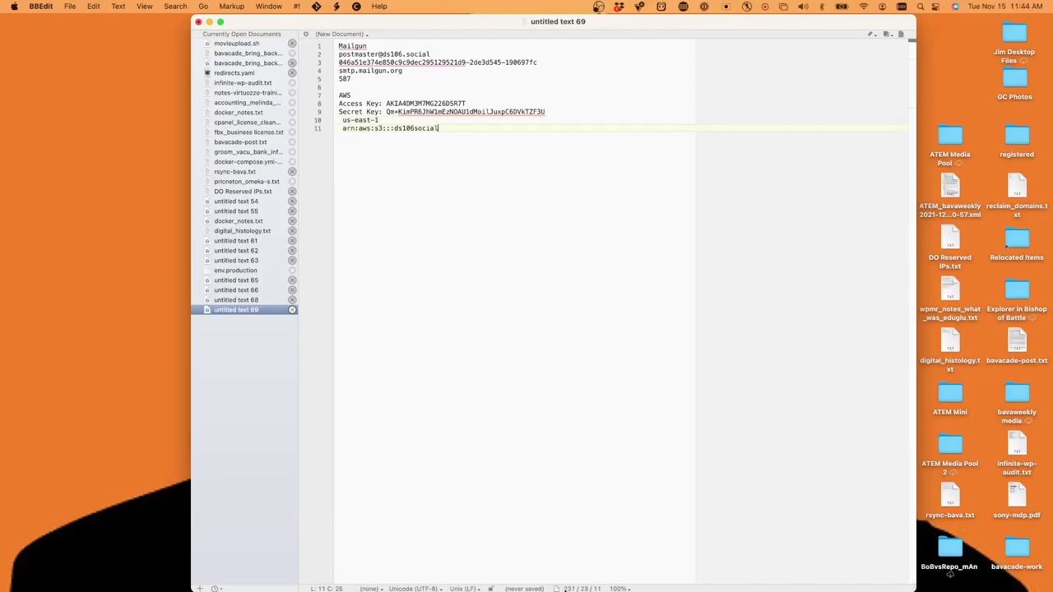
mouse_move(559, 583)
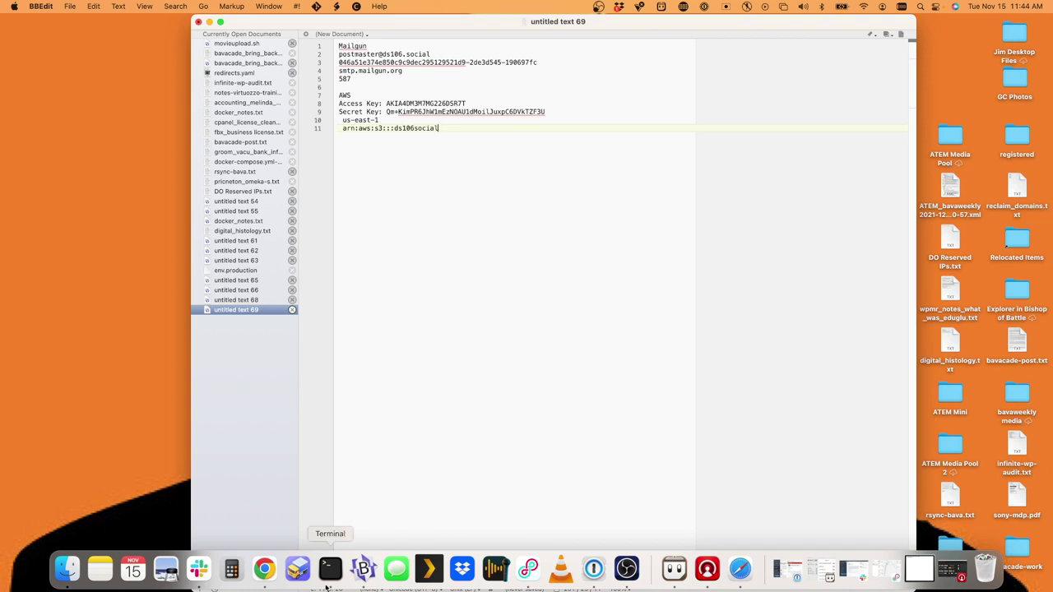
left_click(739, 569)
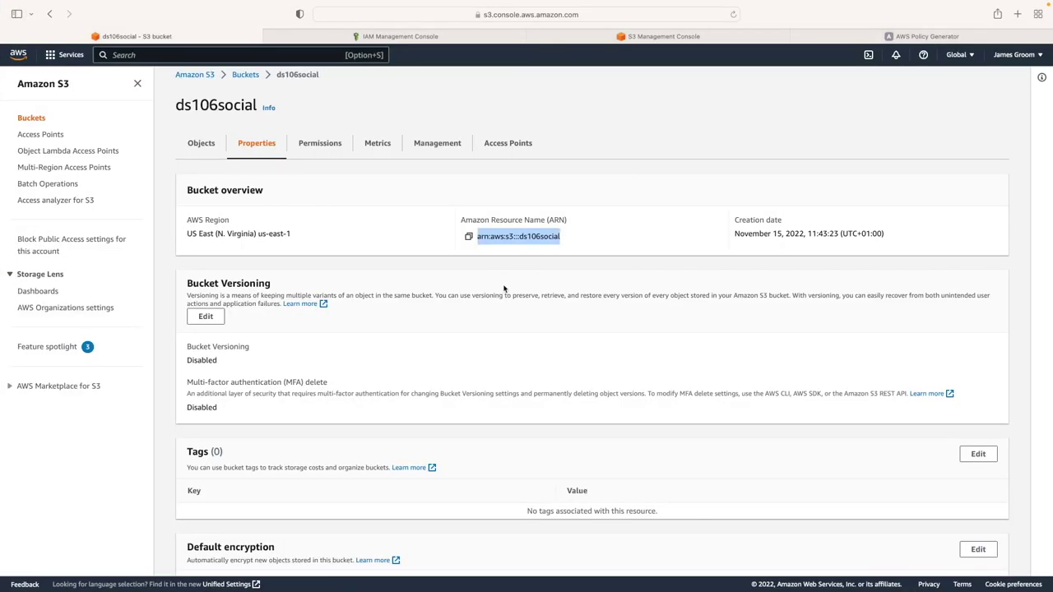
Scroll through the ds106social bucket's Properties tab
scroll(634, 291, "down", 5)
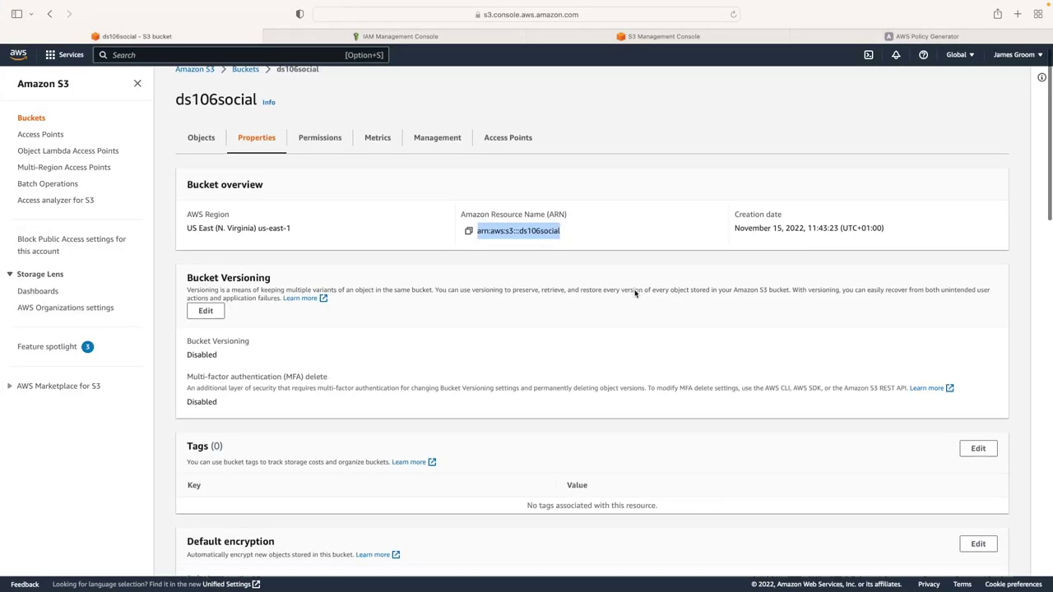
scroll(634, 293, "down", 12)
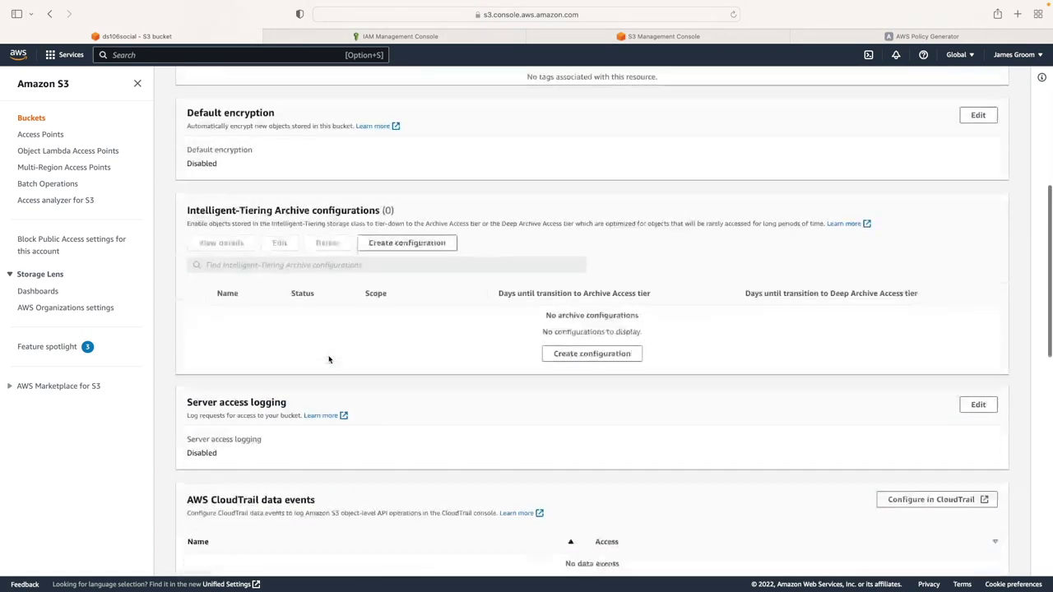
scroll(329, 359, "down", 18)
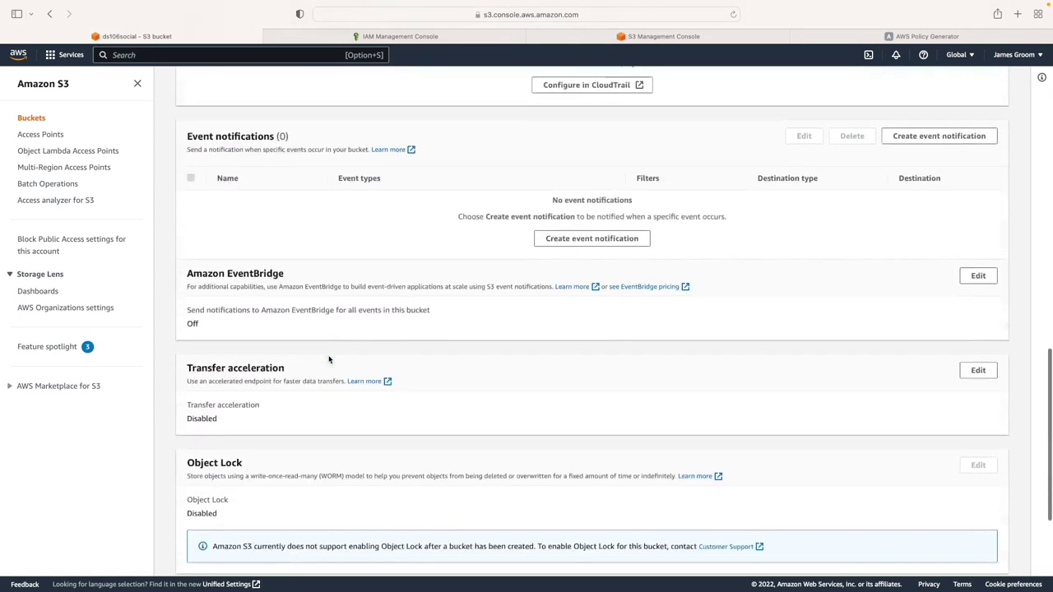
scroll(328, 360, "up", 20)
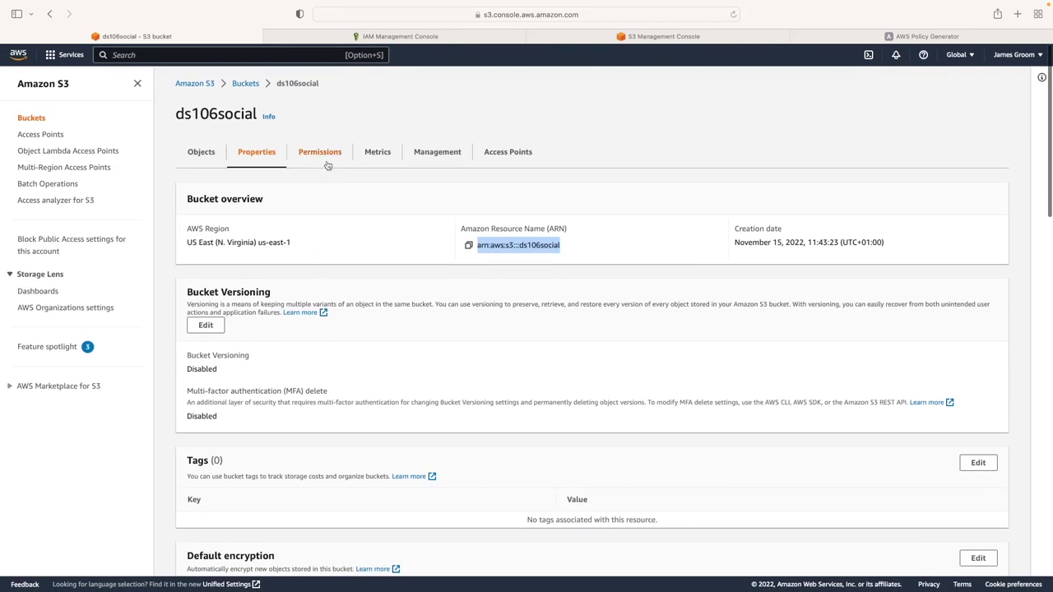
Review the bucket's Permissions page: public access unblocked and no bucket policy yet
left_click(328, 153)
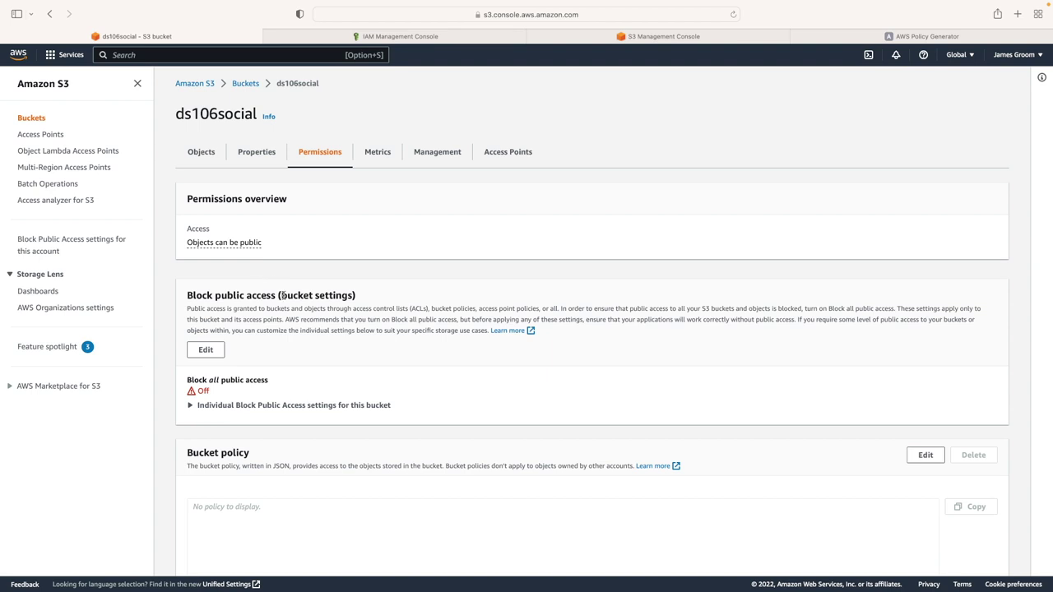
scroll(282, 295, "down", 2)
scroll(283, 295, "up", 2)
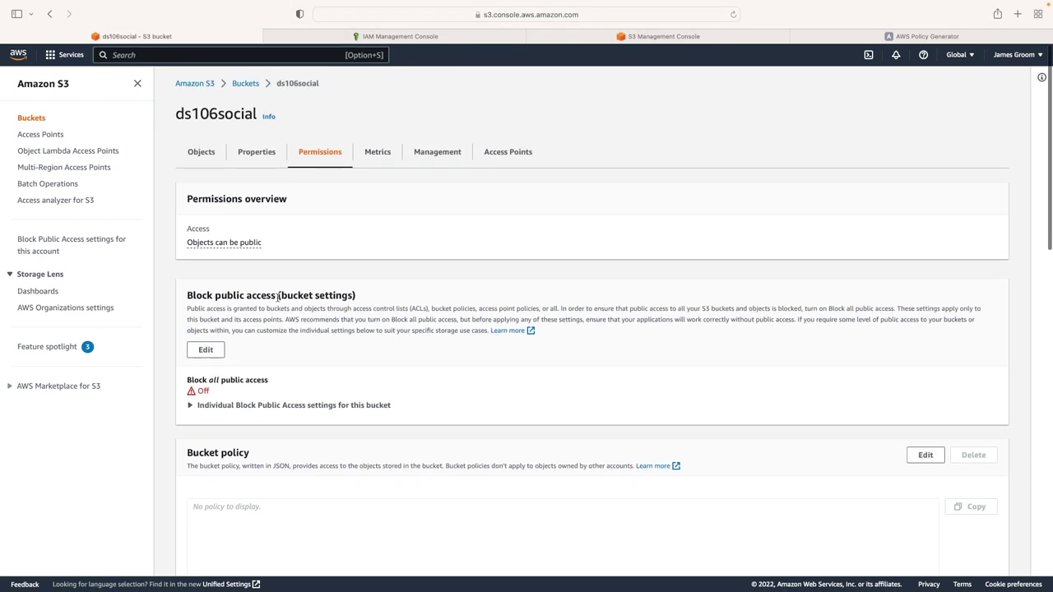
scroll(445, 351, "down", 2)
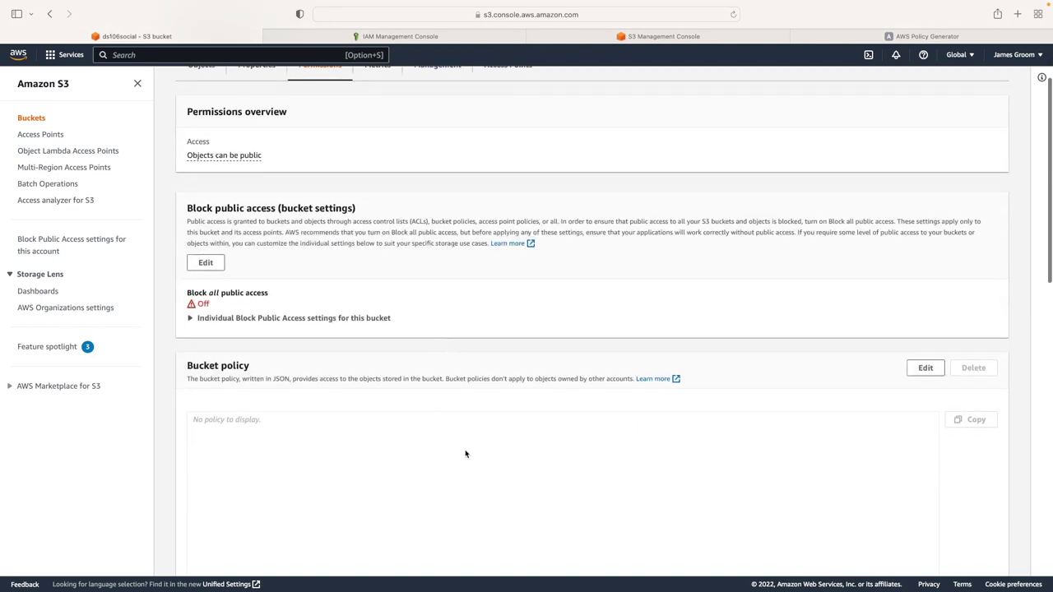
scroll(411, 449, "down", 2)
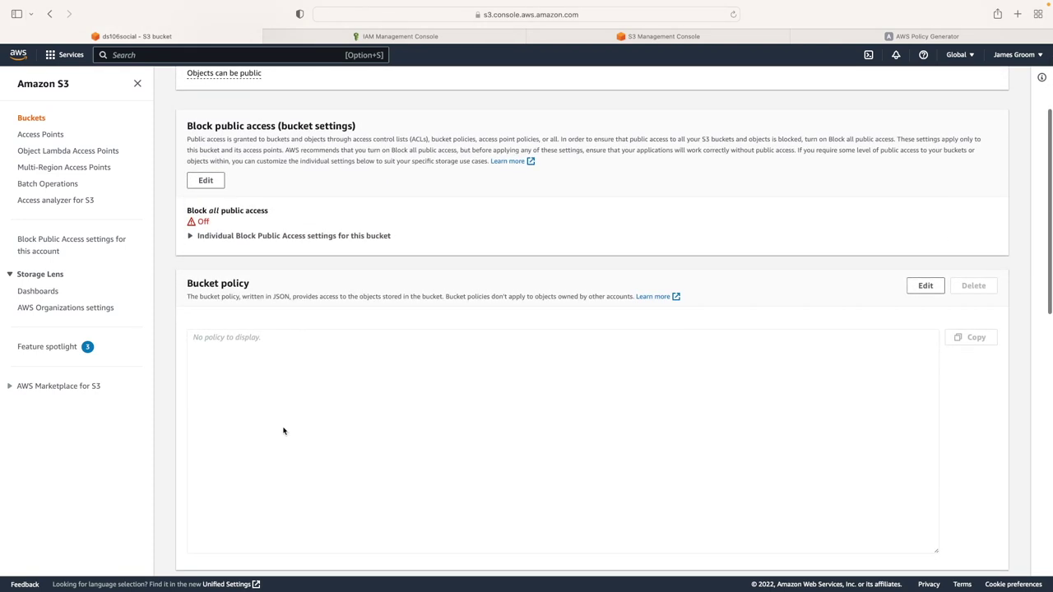
scroll(287, 431, "down", 2)
scroll(290, 431, "up", 6)
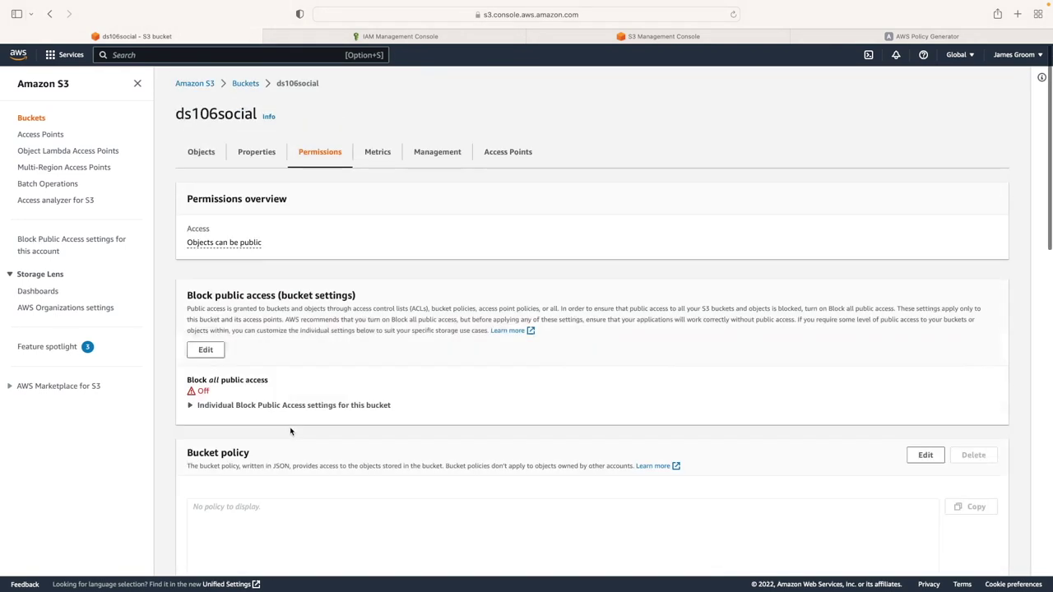
scroll(289, 431, "down", 2)
scroll(288, 426, "up", 2)
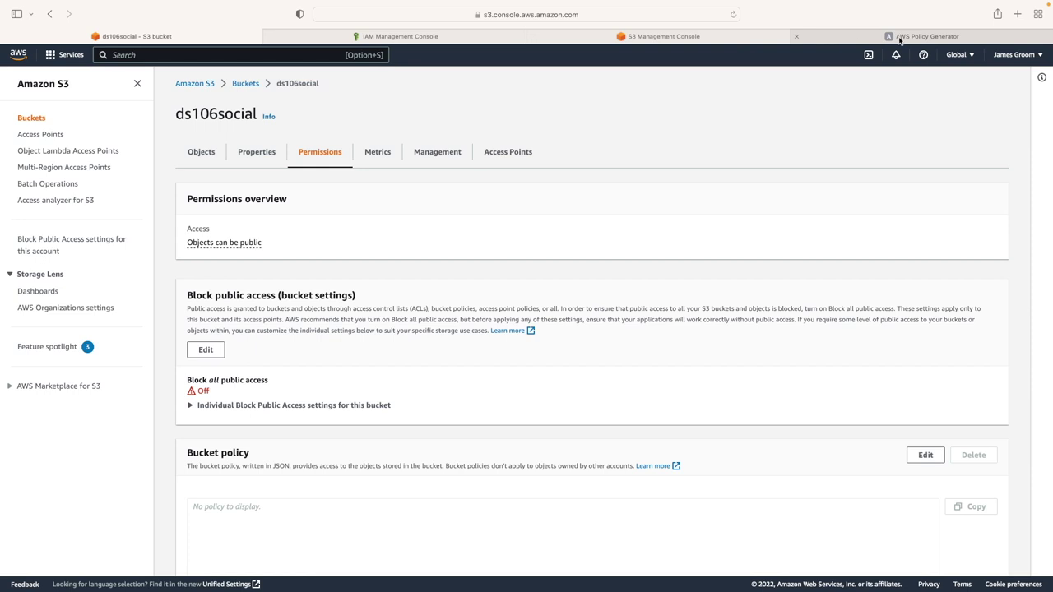
In the Policy Generator, choose S3 Bucket Policy with Principal * and All Actions
left_click(900, 38)
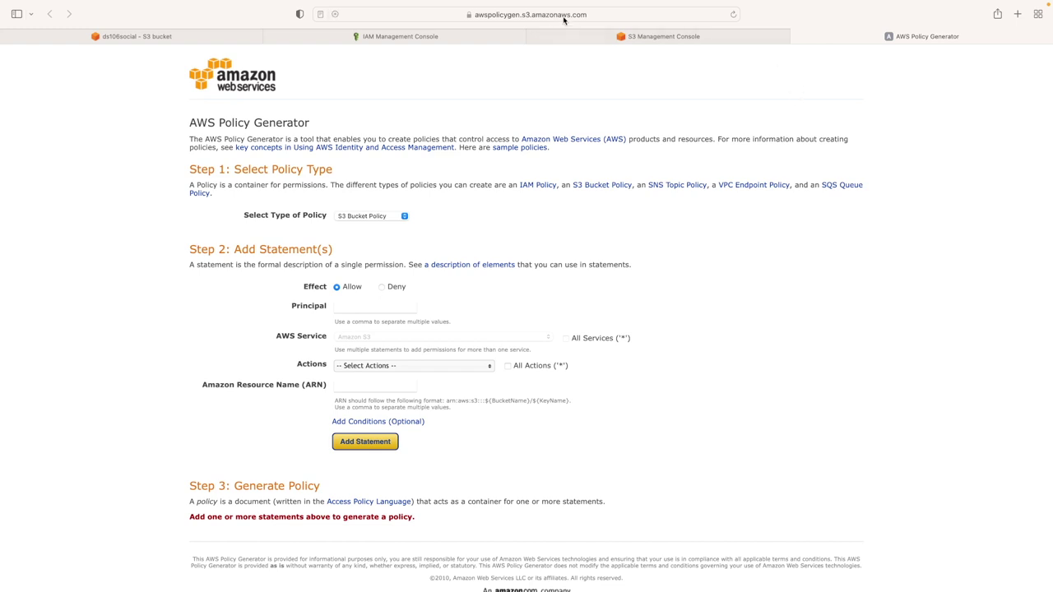
left_click(344, 217)
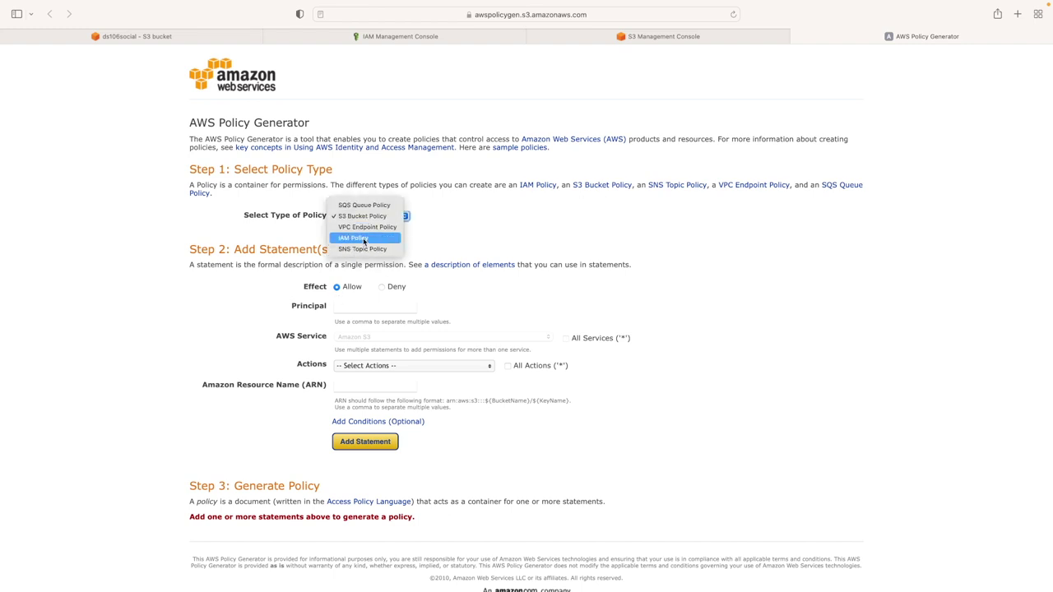
left_click(362, 216)
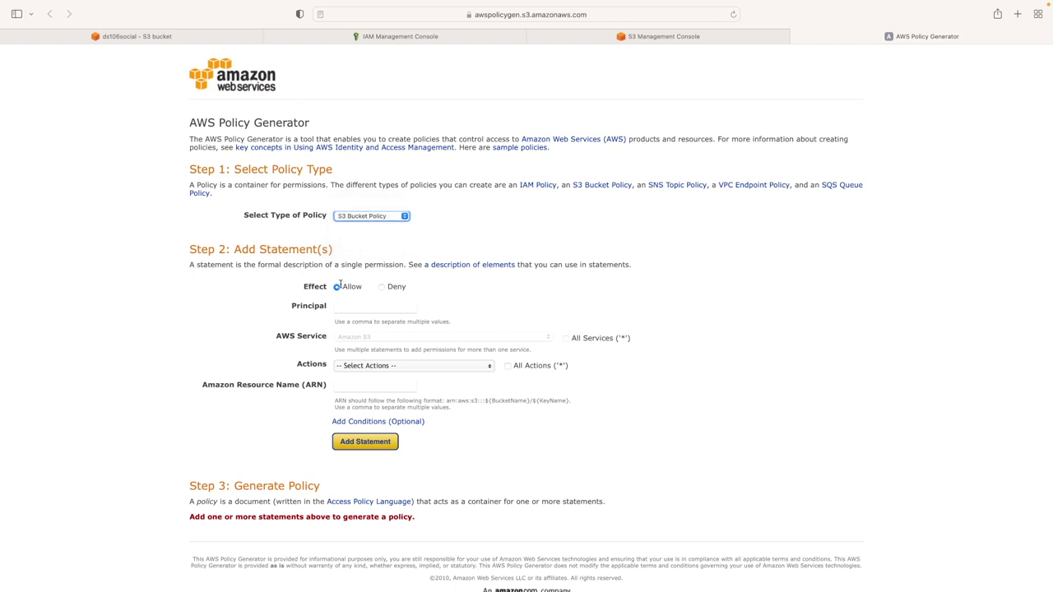
left_click(355, 305)
type("*")
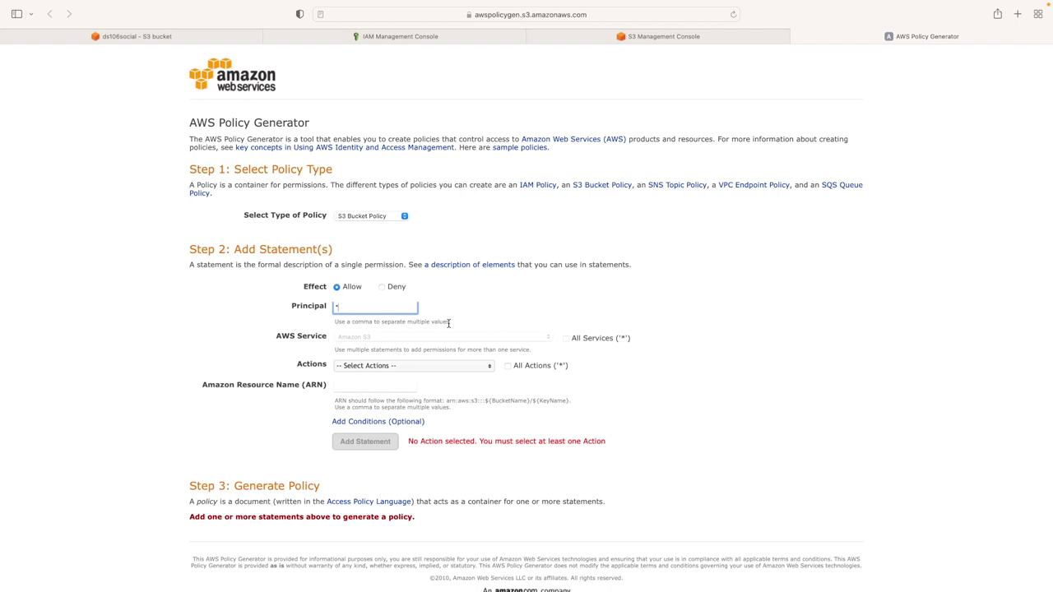
scroll(468, 329, "down", 1)
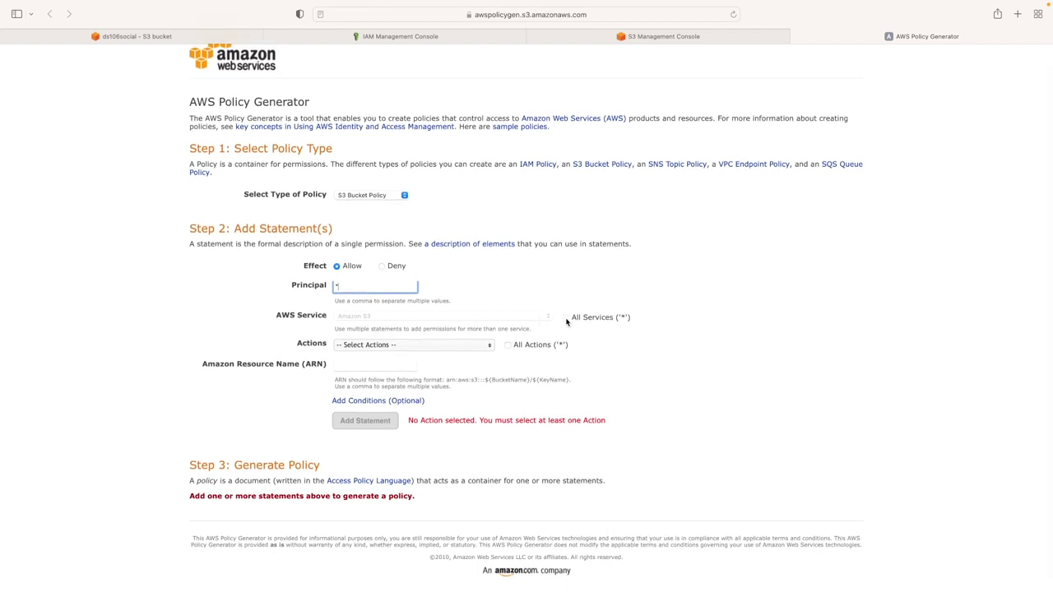
left_click(508, 345)
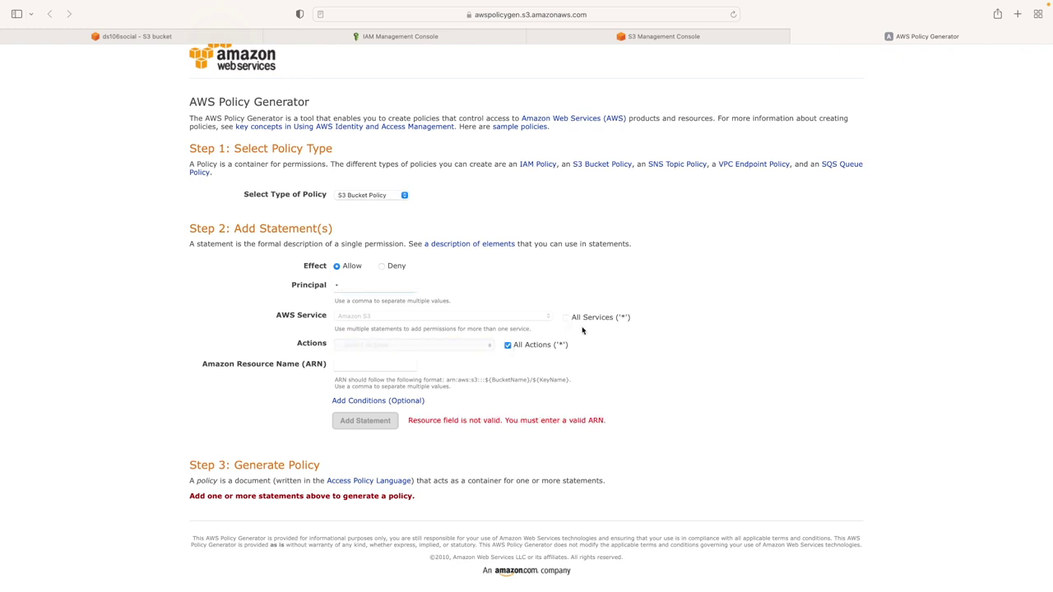
Paste the ARN arn:aws:s3:::ds106social from the notes as the resource, add the statement, and generate the JSON
scroll(545, 362, "down", 1)
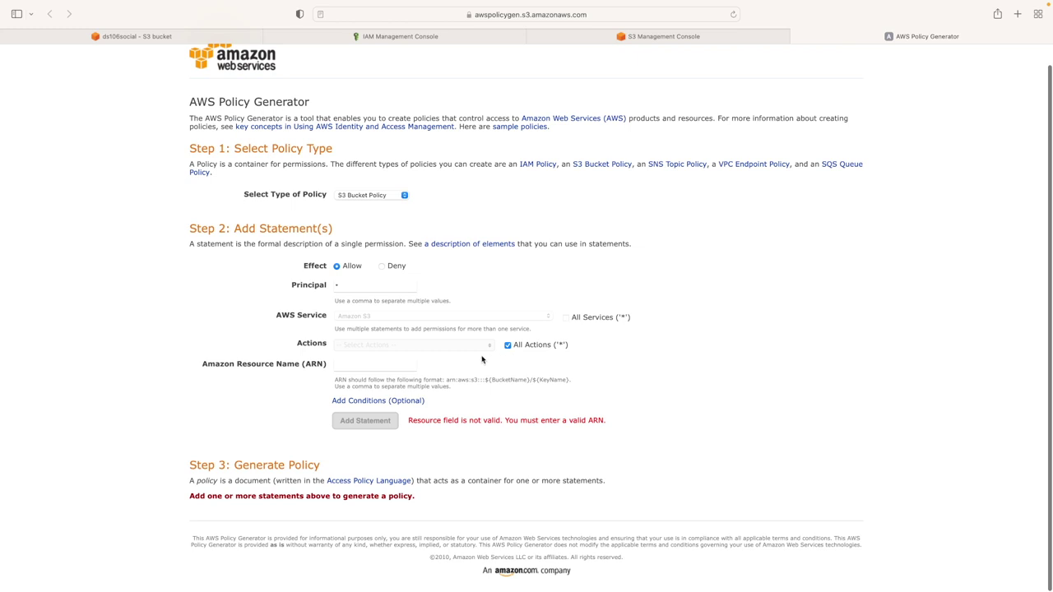
left_click(371, 365)
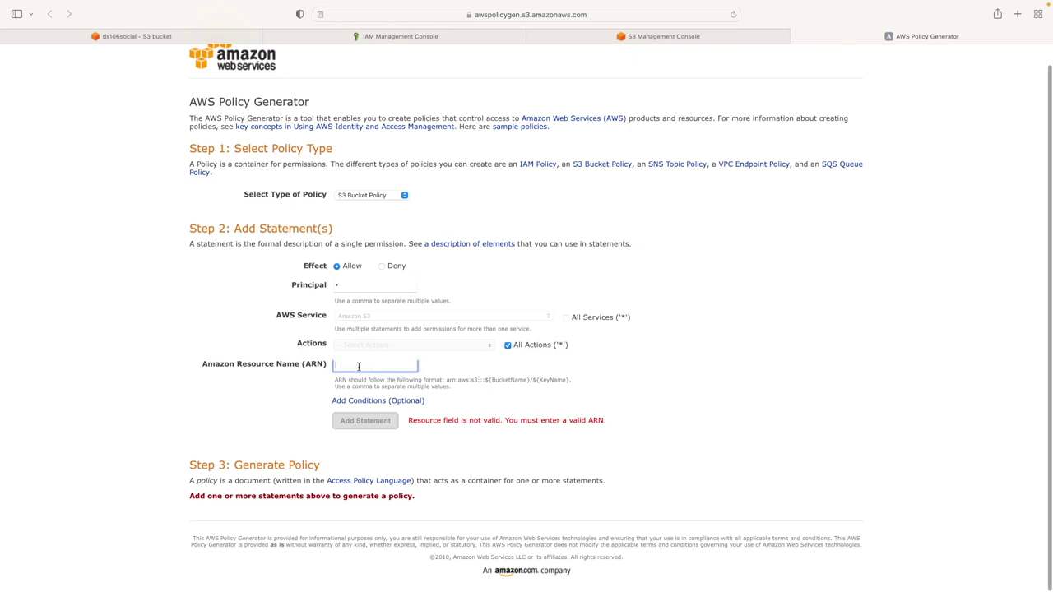
mouse_move(439, 585)
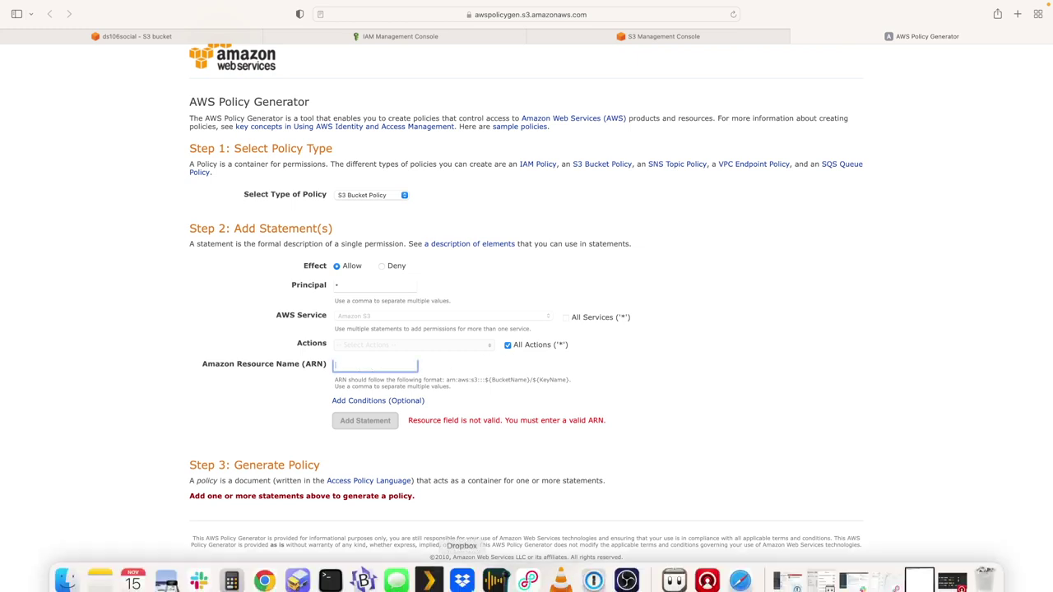
left_click(363, 570)
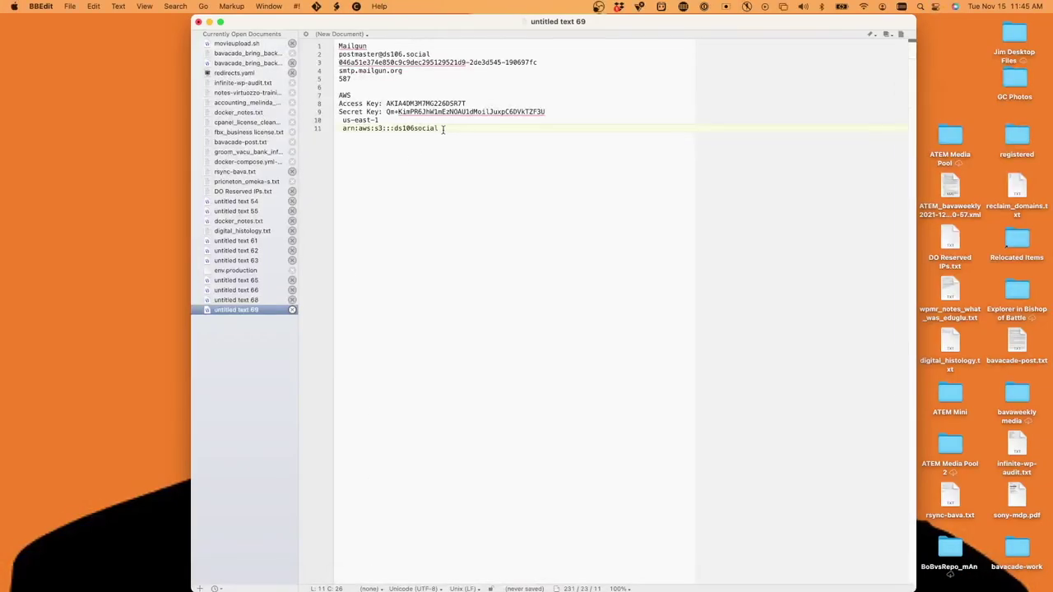
left_click_drag(442, 128, 340, 131)
key("super+c")
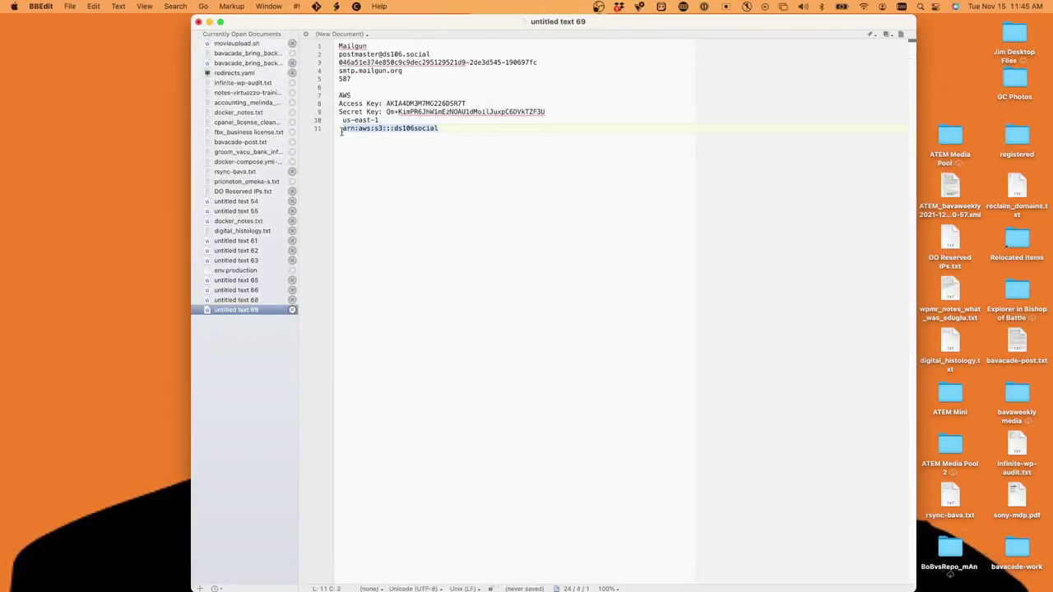
mouse_move(740, 586)
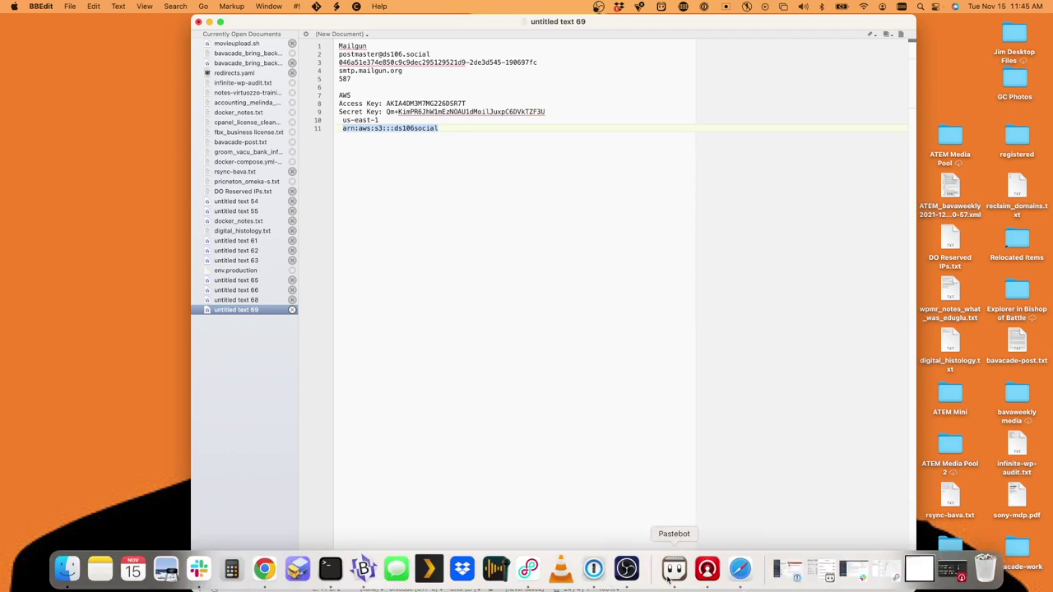
left_click(740, 569)
key("super+v")
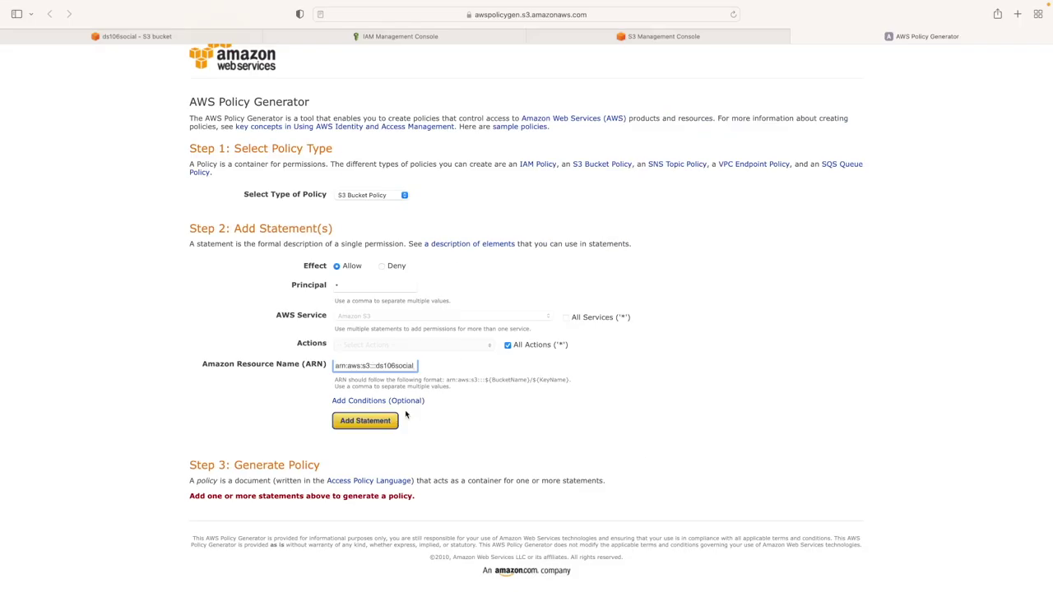
left_click(378, 422)
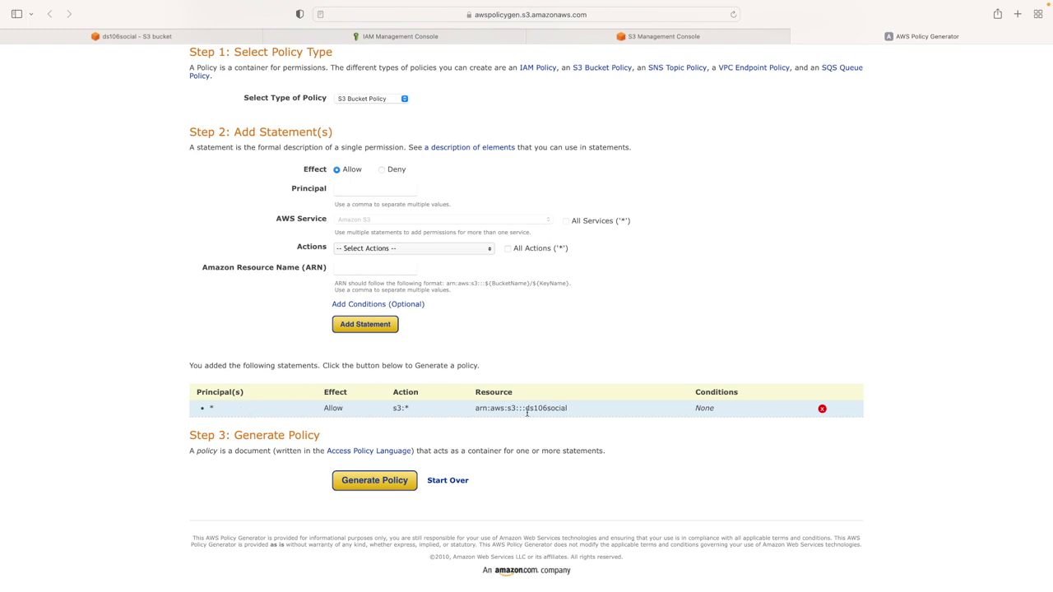
left_click(381, 486)
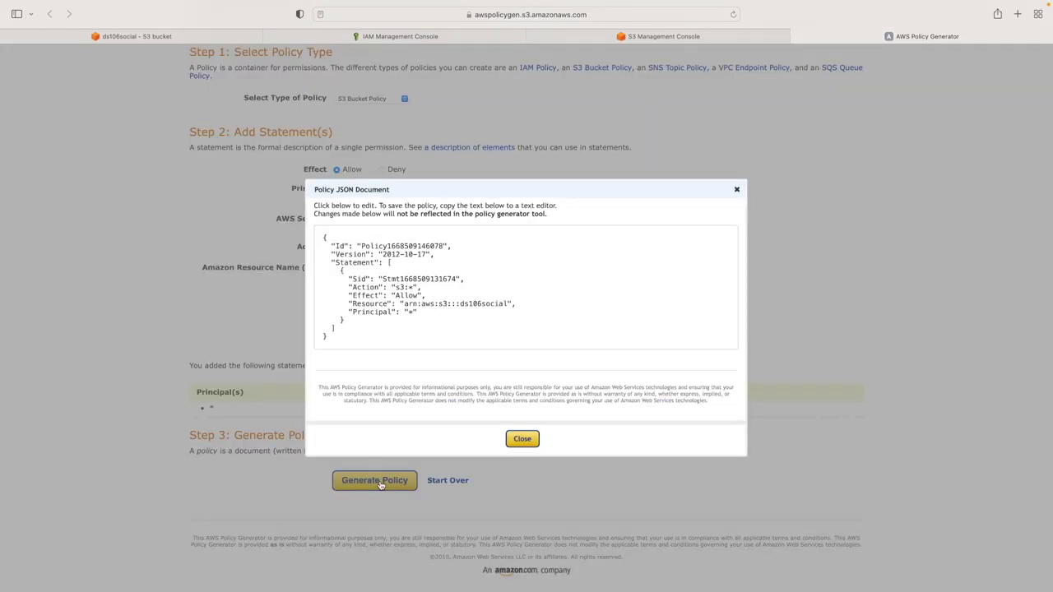
Copy the generated policy JSON and save it as the ds106social bucket policy
left_click_drag(344, 336, 314, 231)
key("super+c")
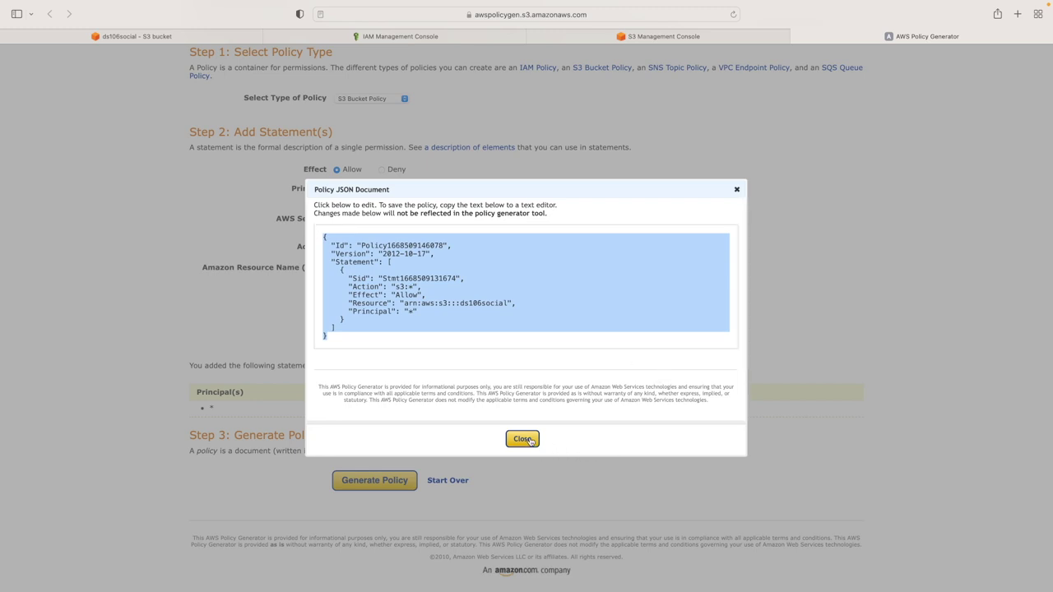
left_click(523, 439)
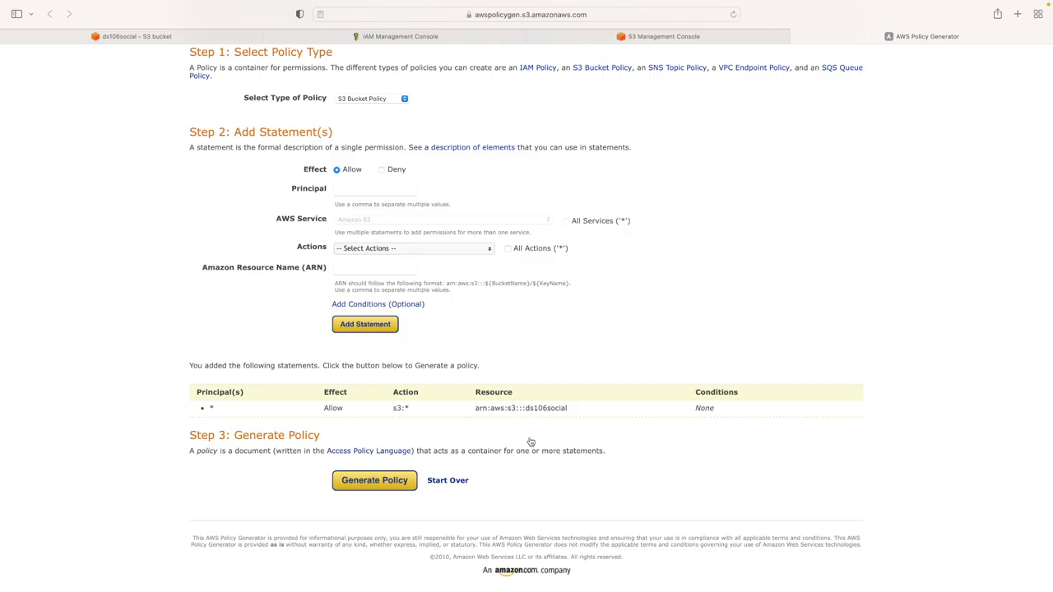
left_click(381, 39)
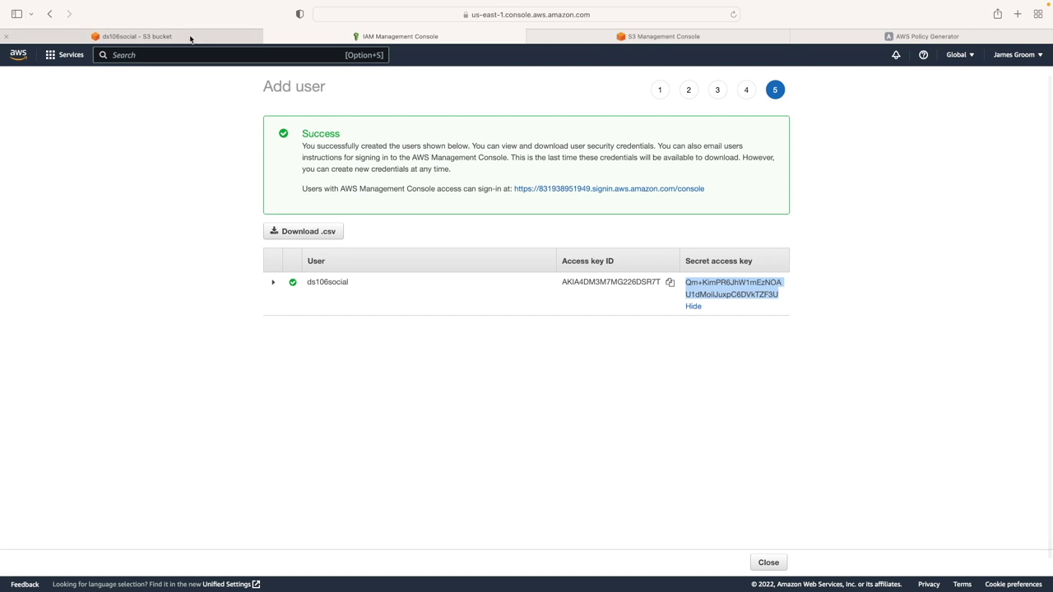
left_click(191, 37)
scroll(460, 400, "down", 3)
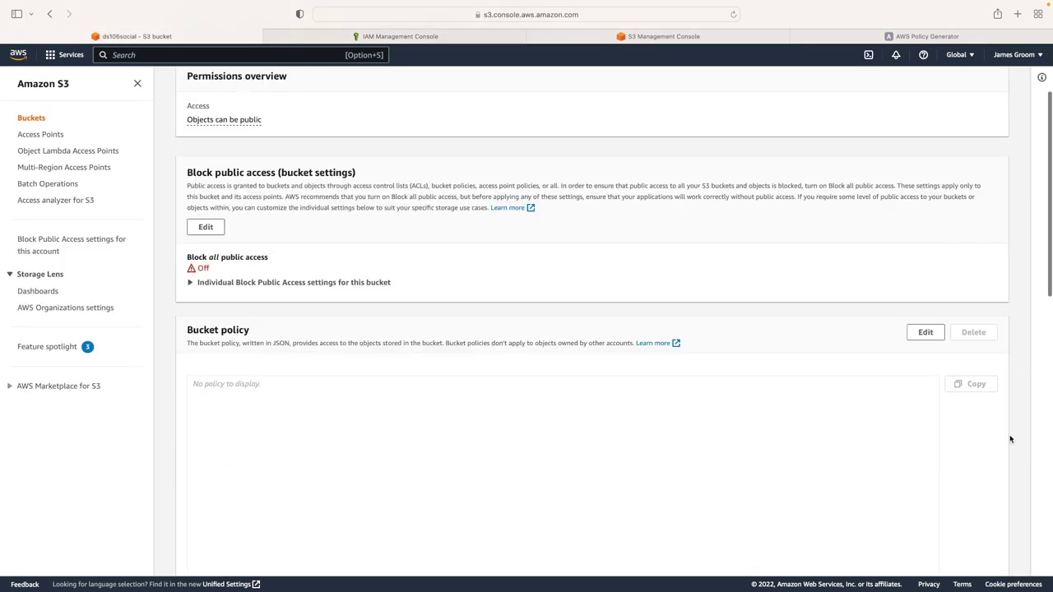
left_click(925, 331)
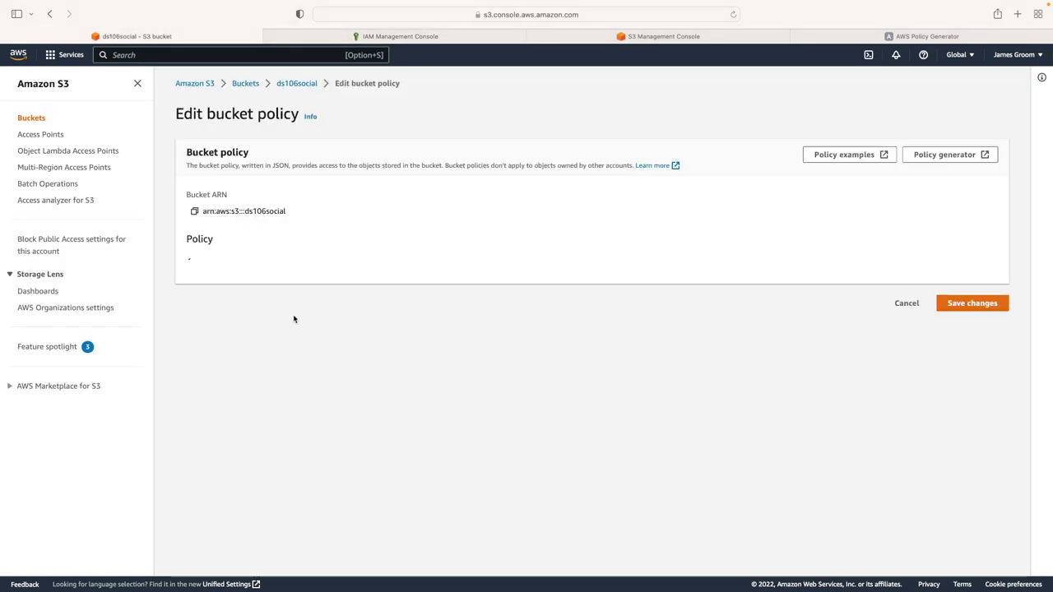
key("super+v")
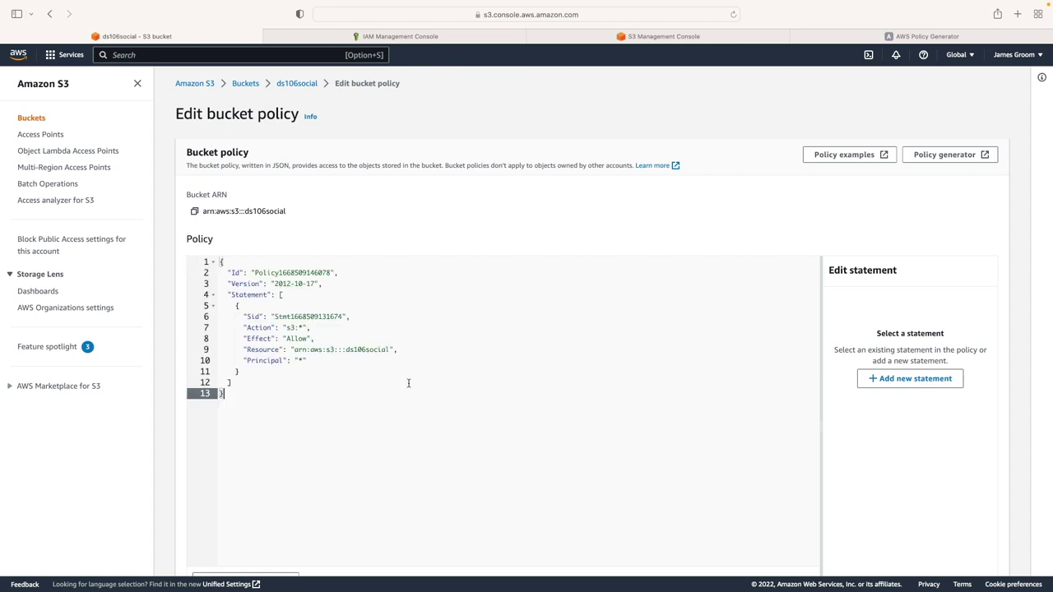
scroll(409, 383, "down", 3)
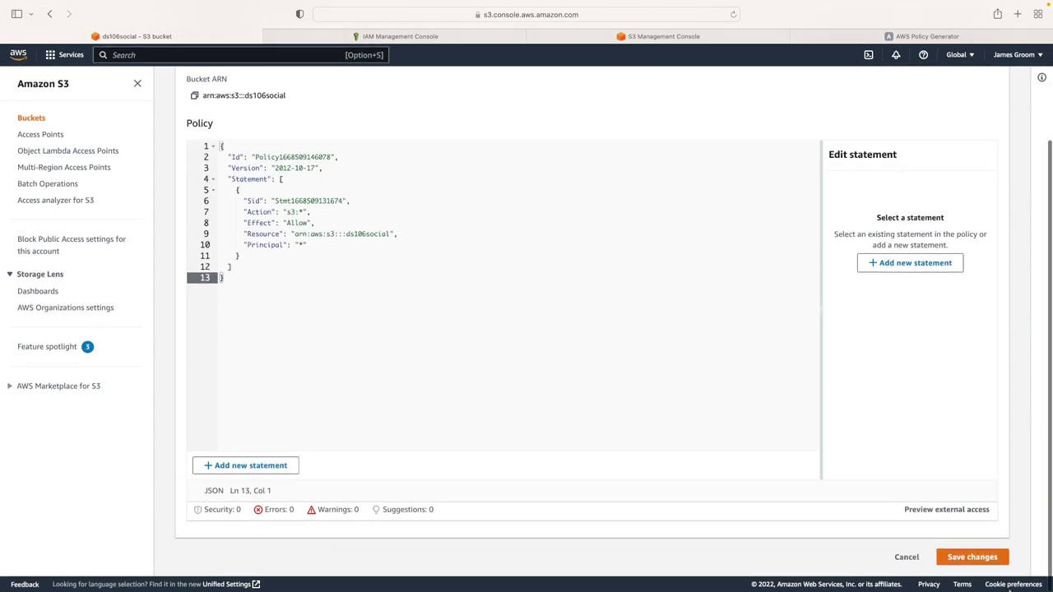
left_click(984, 559)
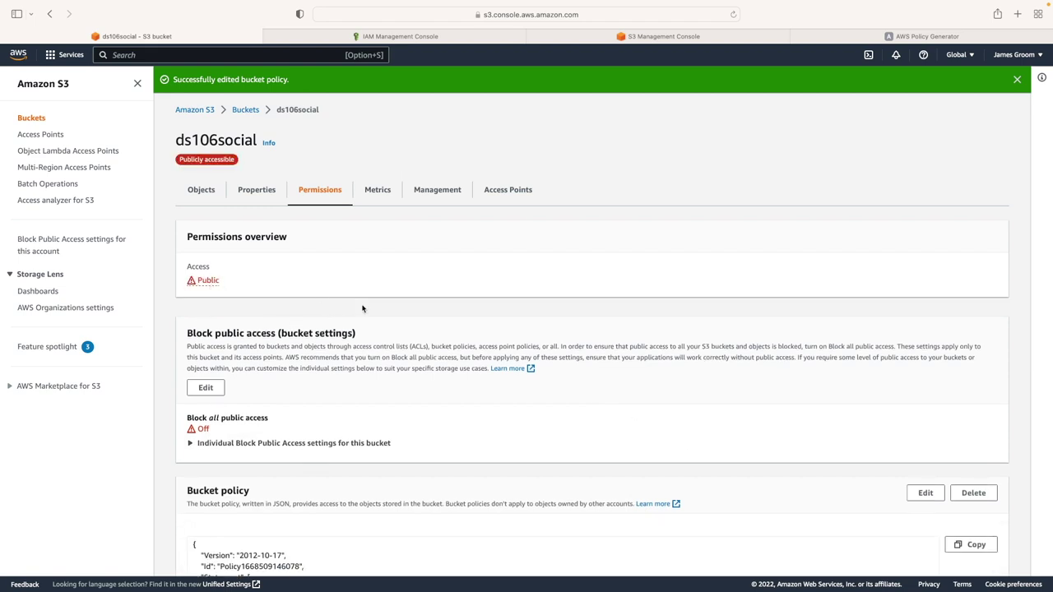
Check the saved bucket policy, then bring the BBEdit notes back up
scroll(329, 321, "down", 5)
scroll(329, 319, "up", 5)
mouse_move(596, 590)
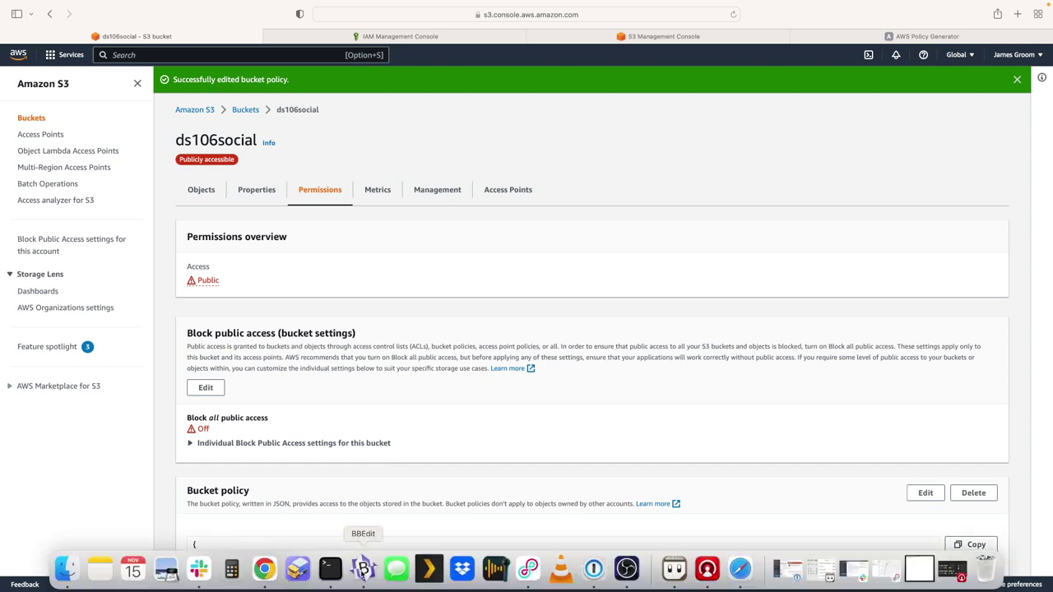
left_click(363, 569)
Add the bucket name ds106social below its ARN in the AWS notes, then return to the browser
left_click(451, 133)
key("Return")
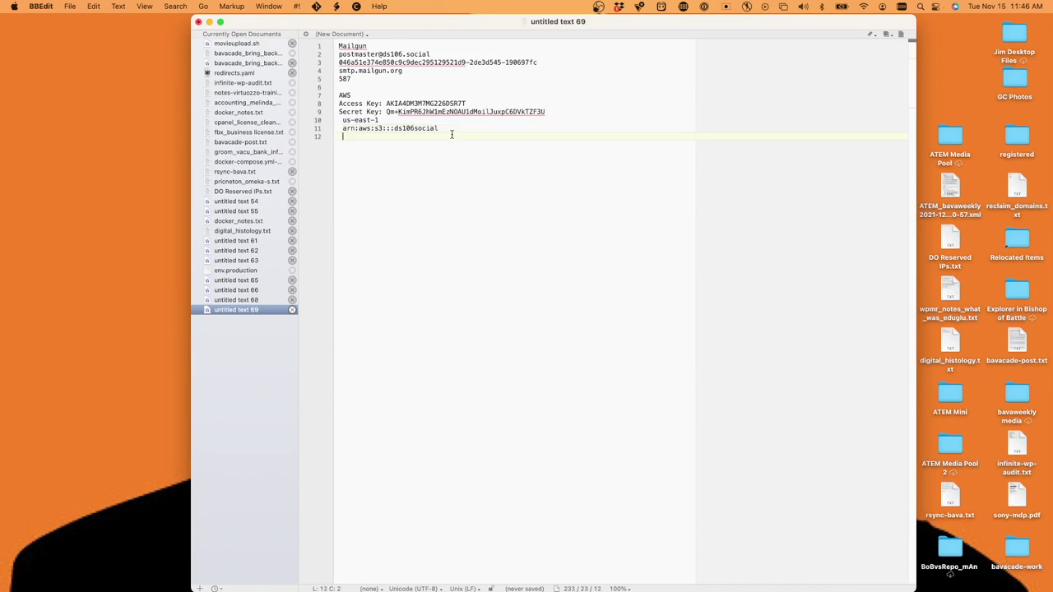
type("ds106soc")
key("Up")
key("Up")
key("Up")
key("Up")
key("Up")
key("Up")
key("Up")
key("Up")
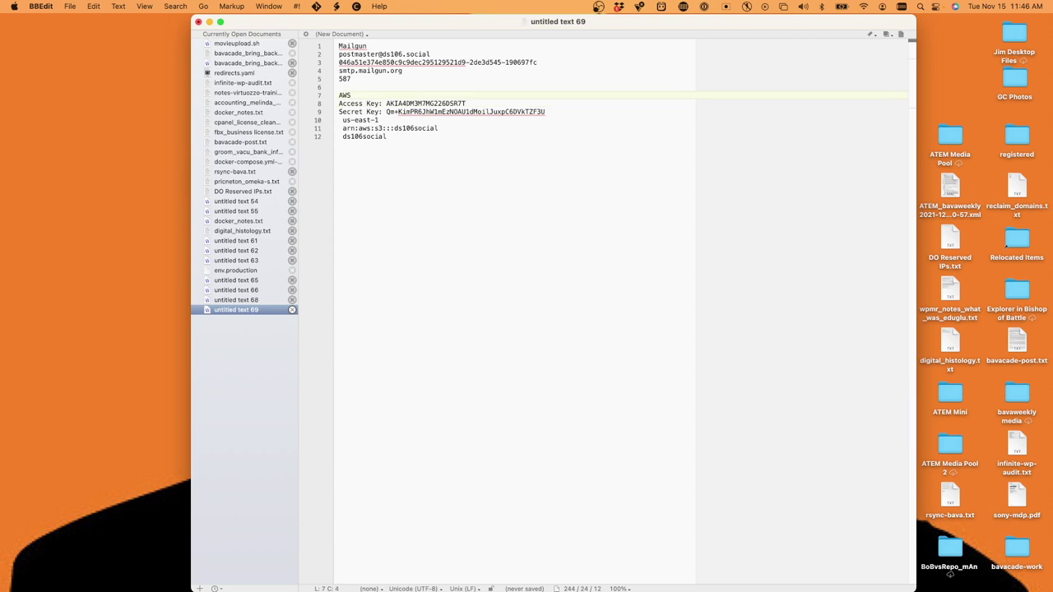
key("Down")
left_click(379, 120)
key("Return")
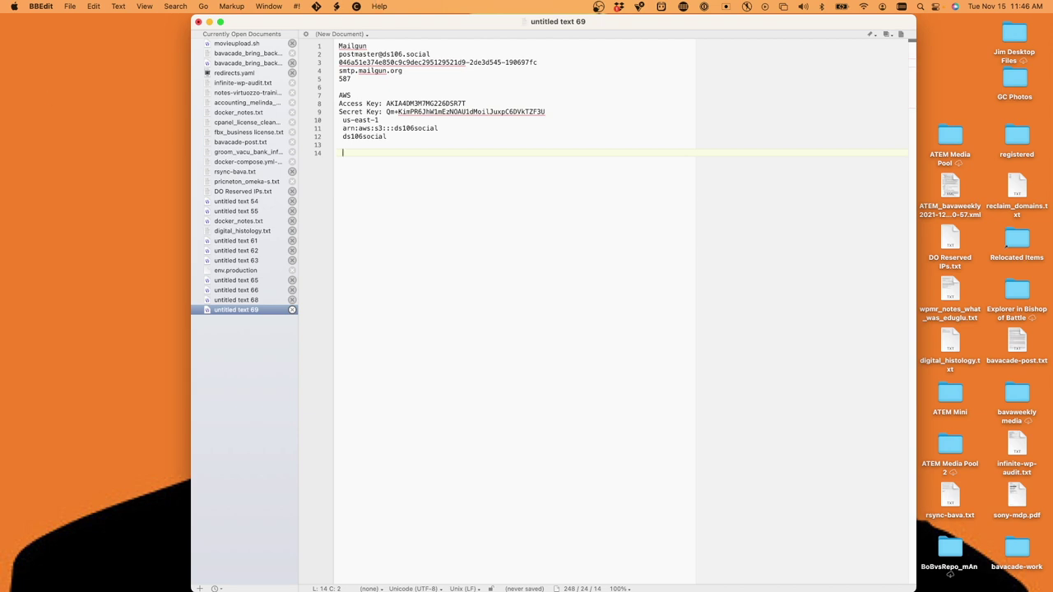
key("super+Tab")
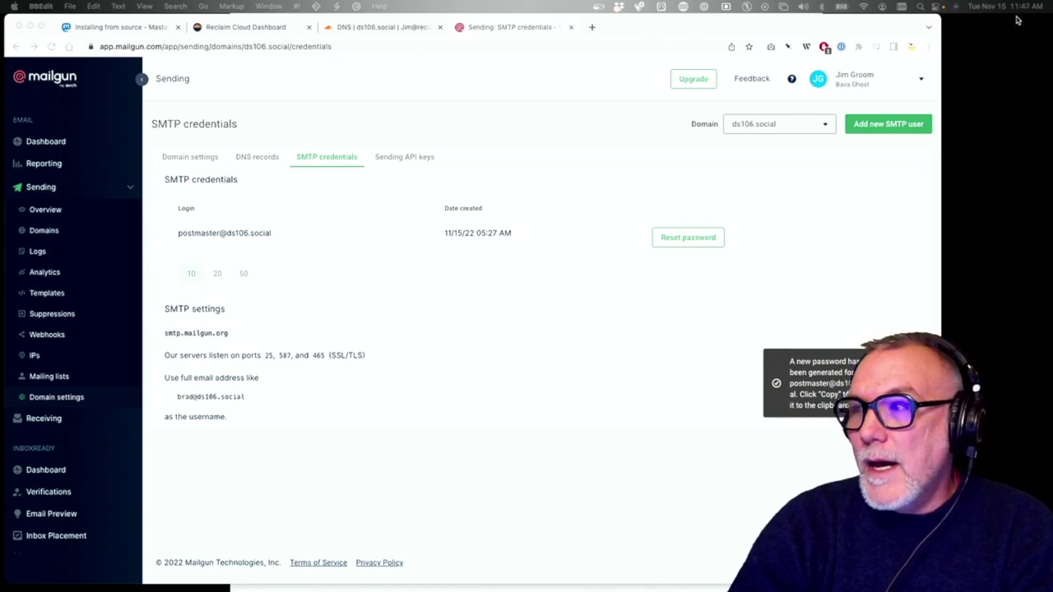
Look over the existing ds106.social DNS records in Cloudflare, then go to the Reclaim Cloud dashboard
left_click(355, 29)
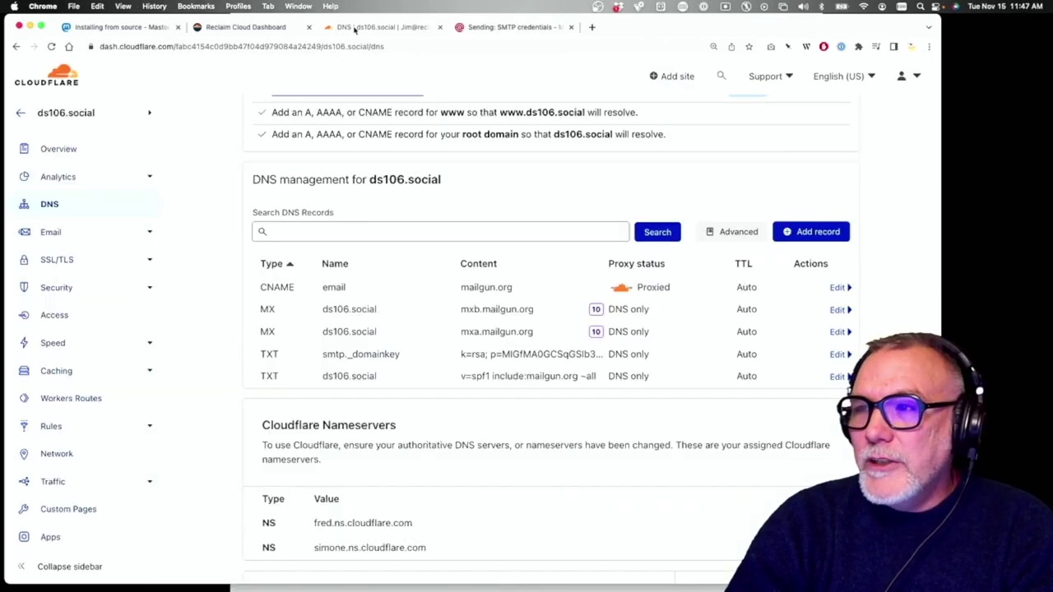
scroll(324, 237, "up", 3)
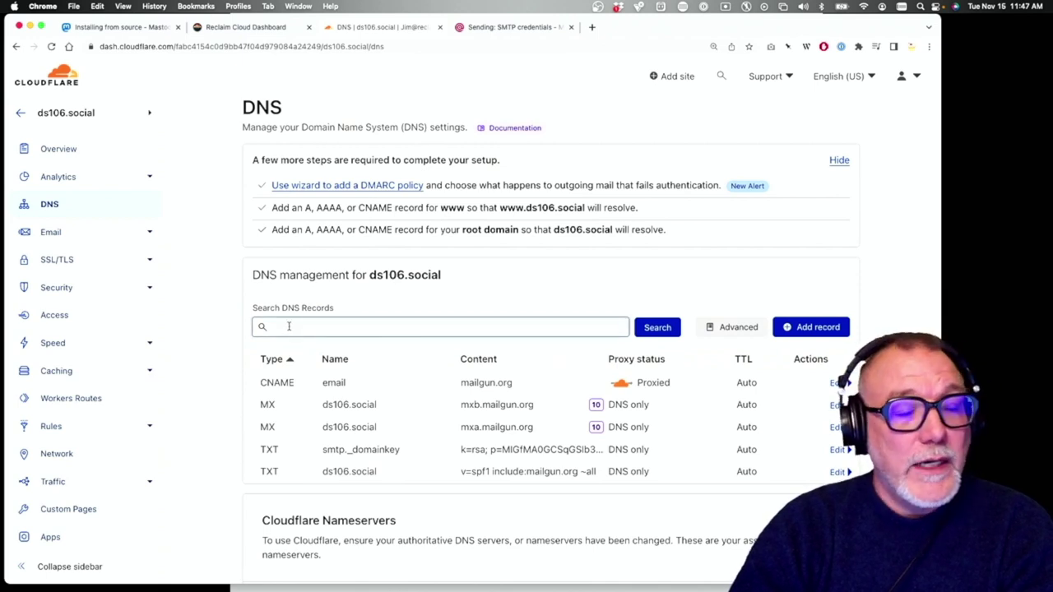
left_click(238, 27)
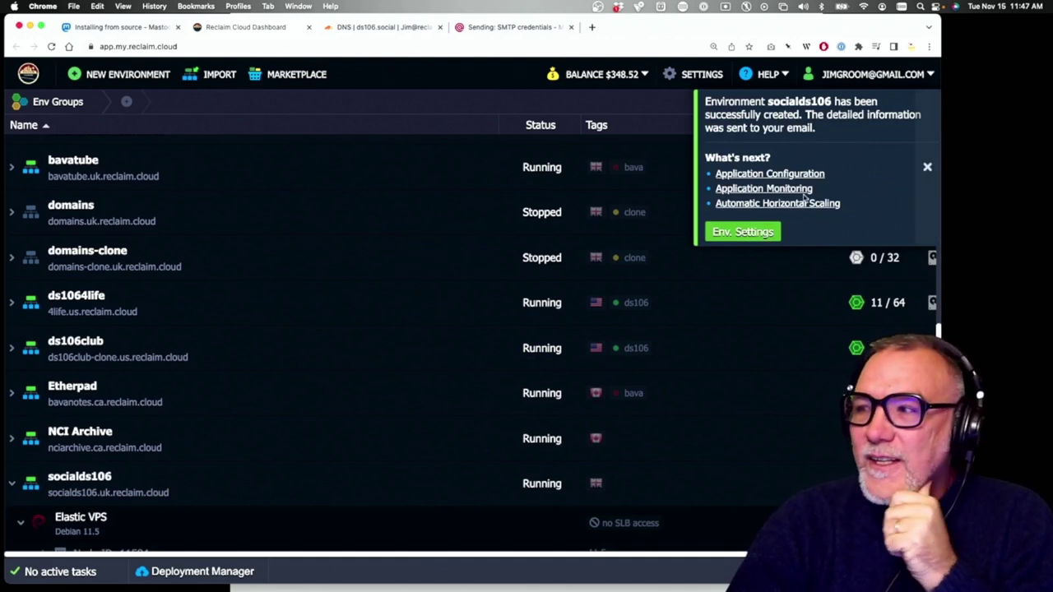
Copy the socialds106 node's public IP 198.244.162.203 and start a new Cloudflare DNS record
scroll(631, 271, "down", 1)
scroll(631, 272, "down", 1)
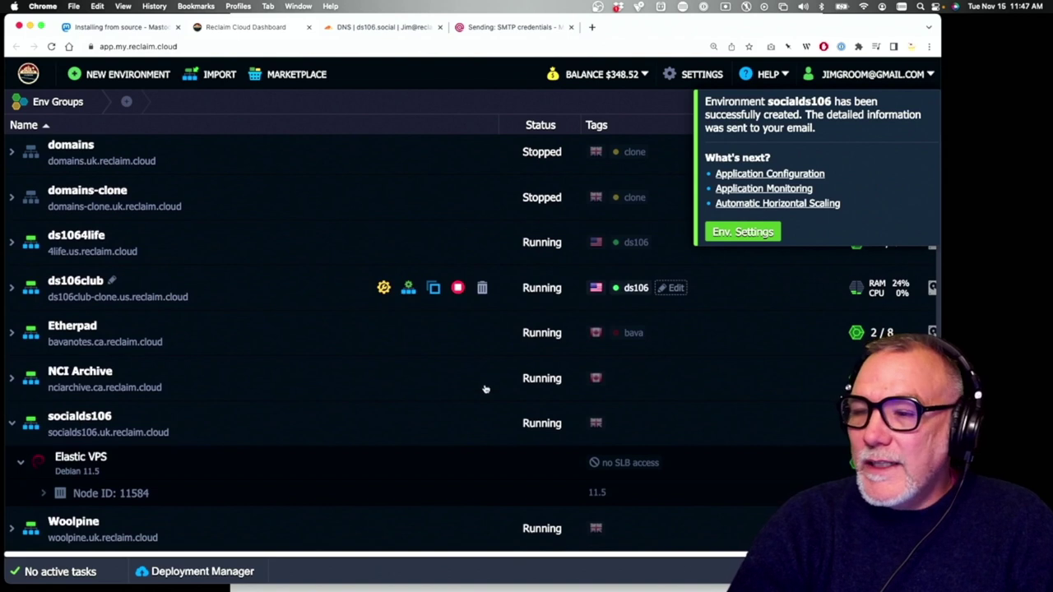
left_click(43, 493)
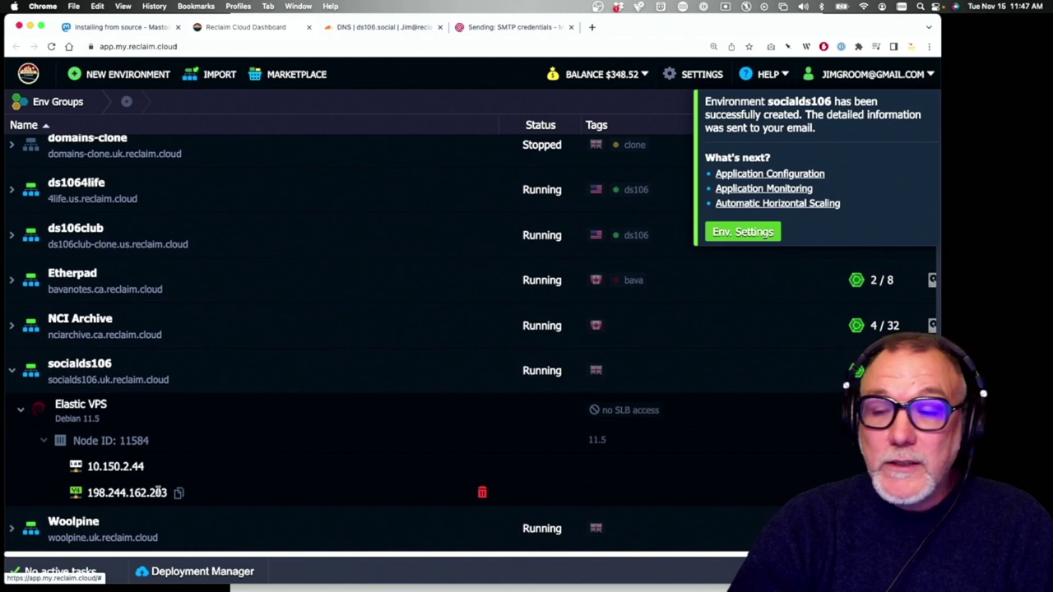
left_click(179, 493)
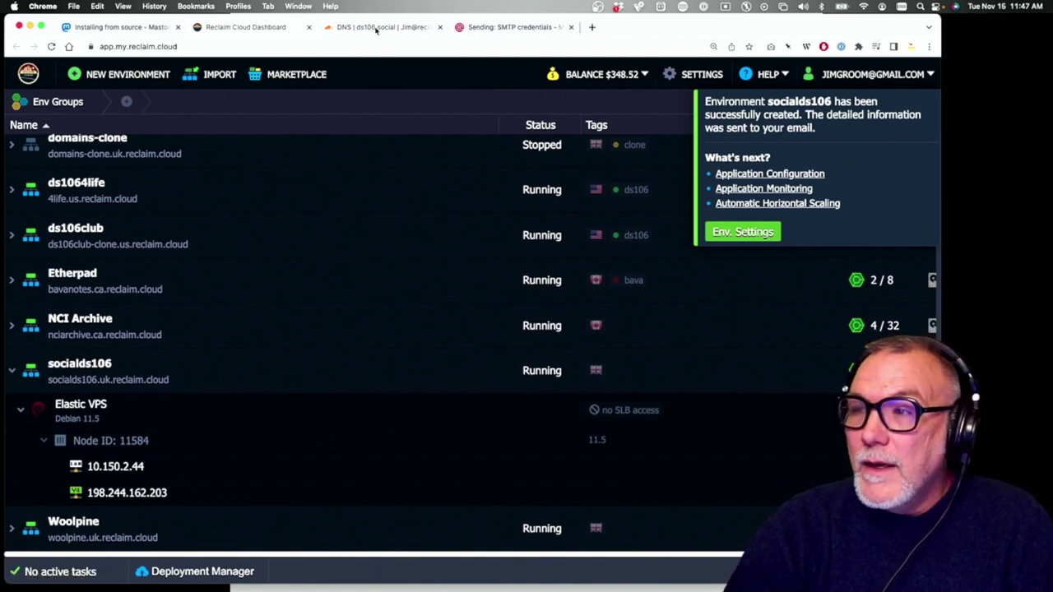
left_click(376, 28)
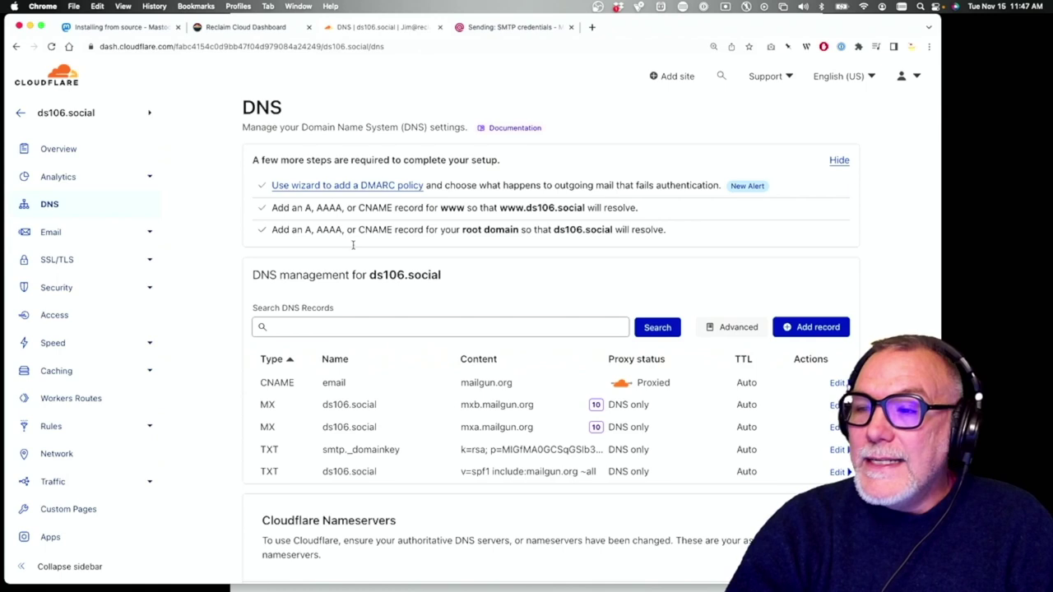
left_click(805, 330)
Save a proxied A record named ds106.social pointing to 198.244.162.203, then return to Reclaim Cloud
left_click(392, 394)
key("Tab")
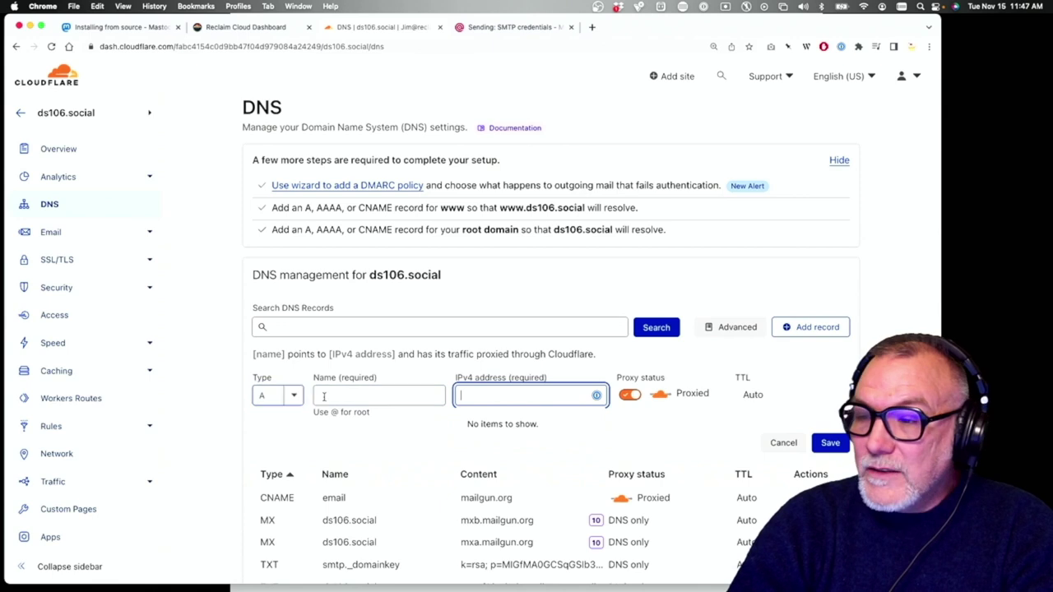
left_click(323, 396)
left_click(483, 397)
key("super+v")
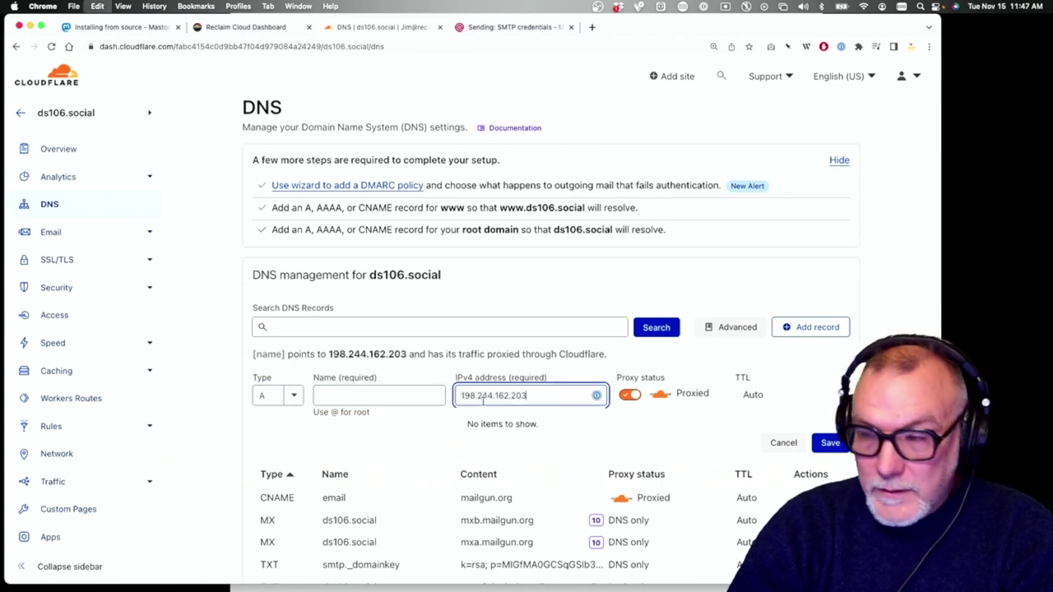
left_click(343, 390)
type("ds")
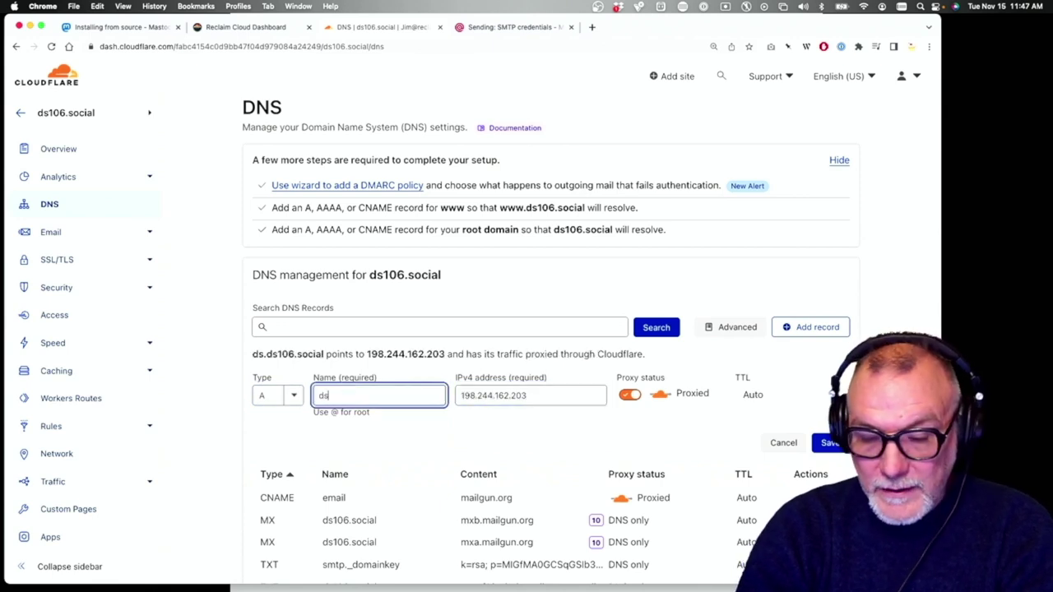
type("106.social")
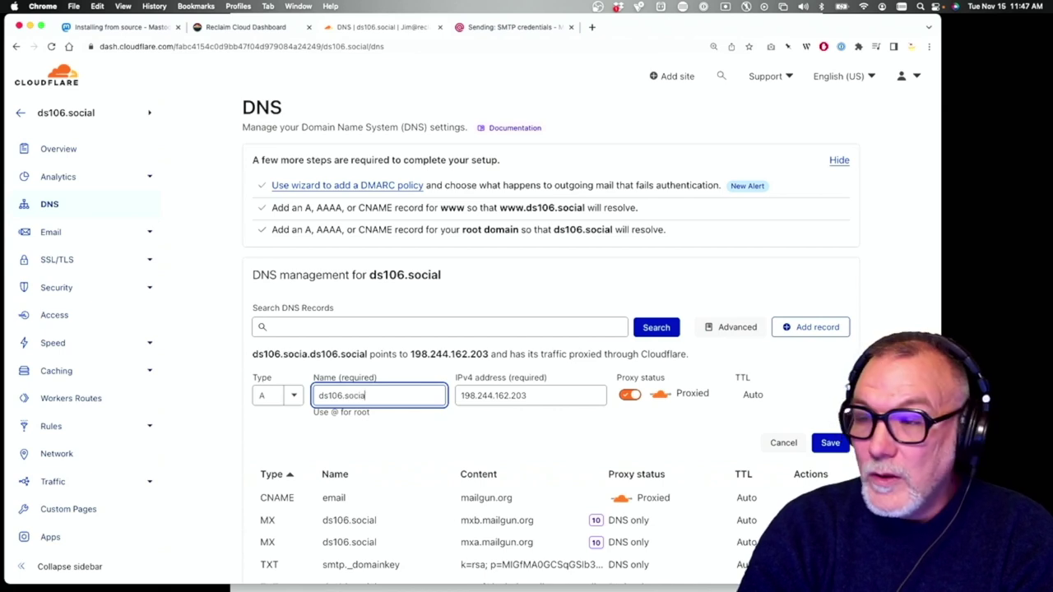
left_click(518, 444)
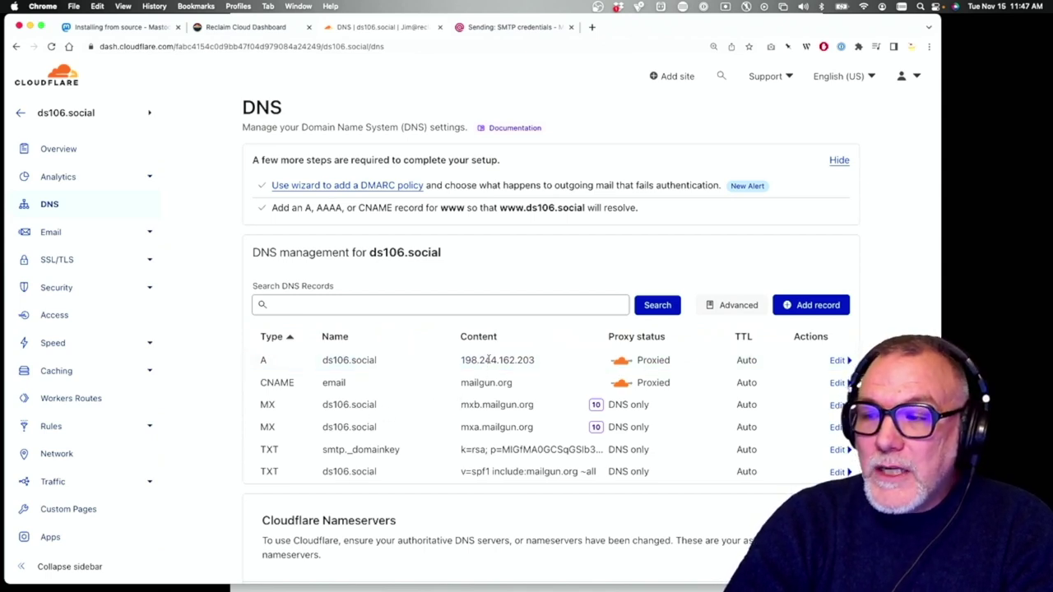
left_click(249, 27)
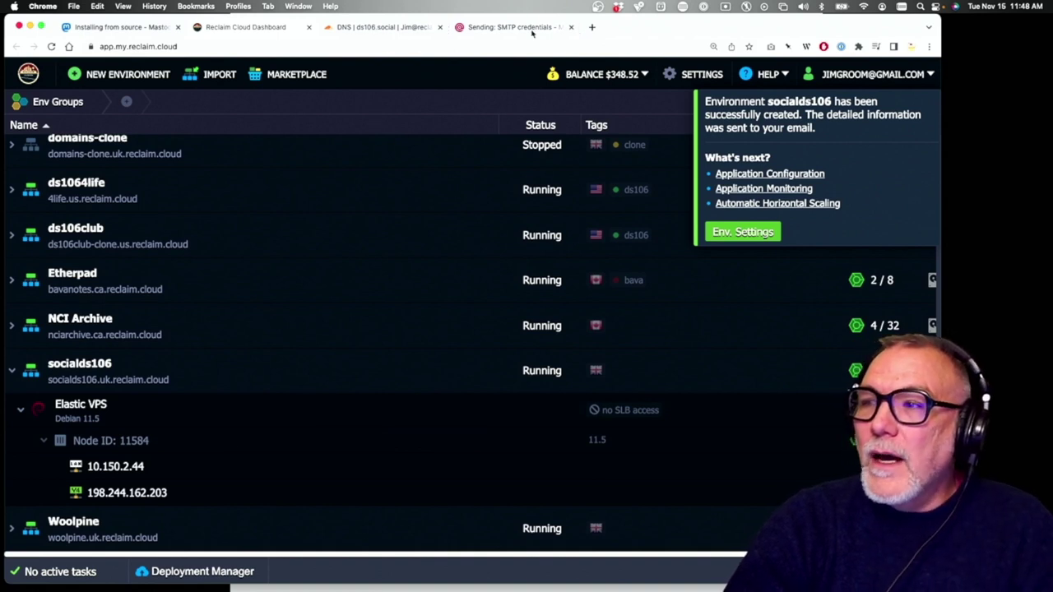
left_click(417, 31)
scroll(424, 258, "down", 1)
scroll(425, 262, "up", 1)
left_click(510, 28)
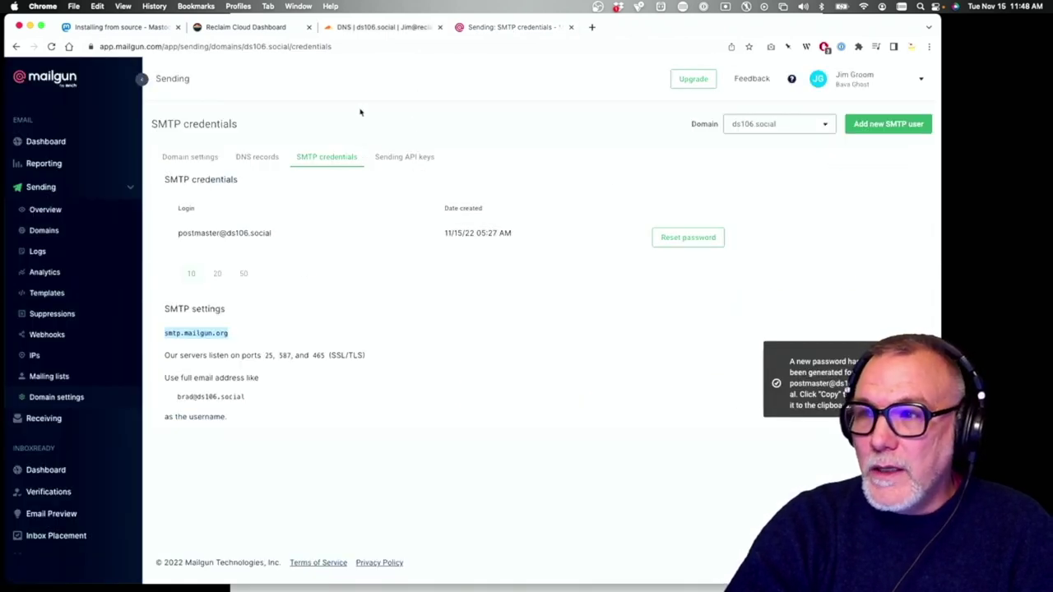
left_click(271, 29)
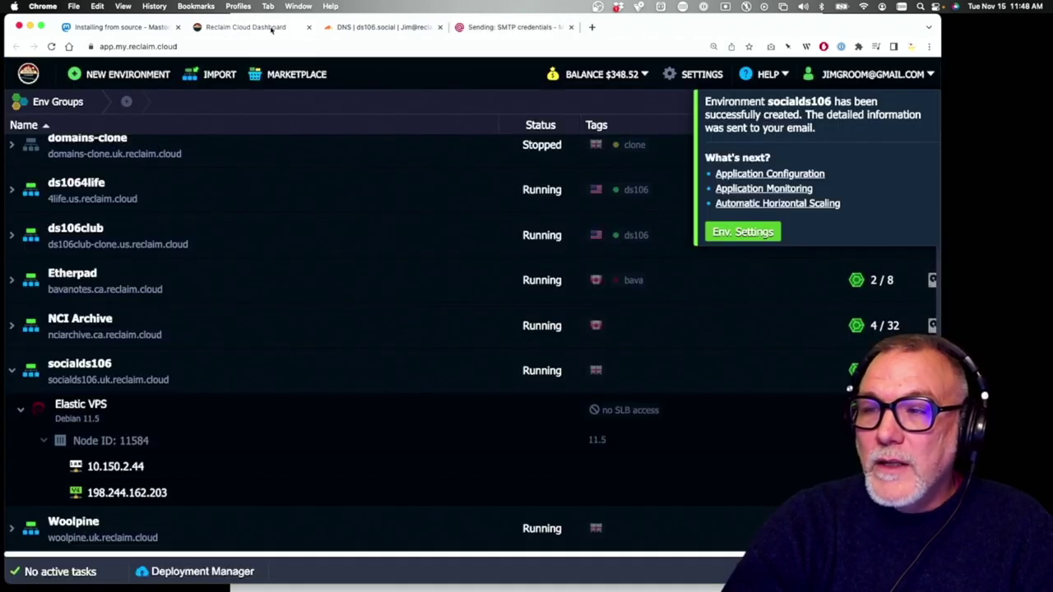